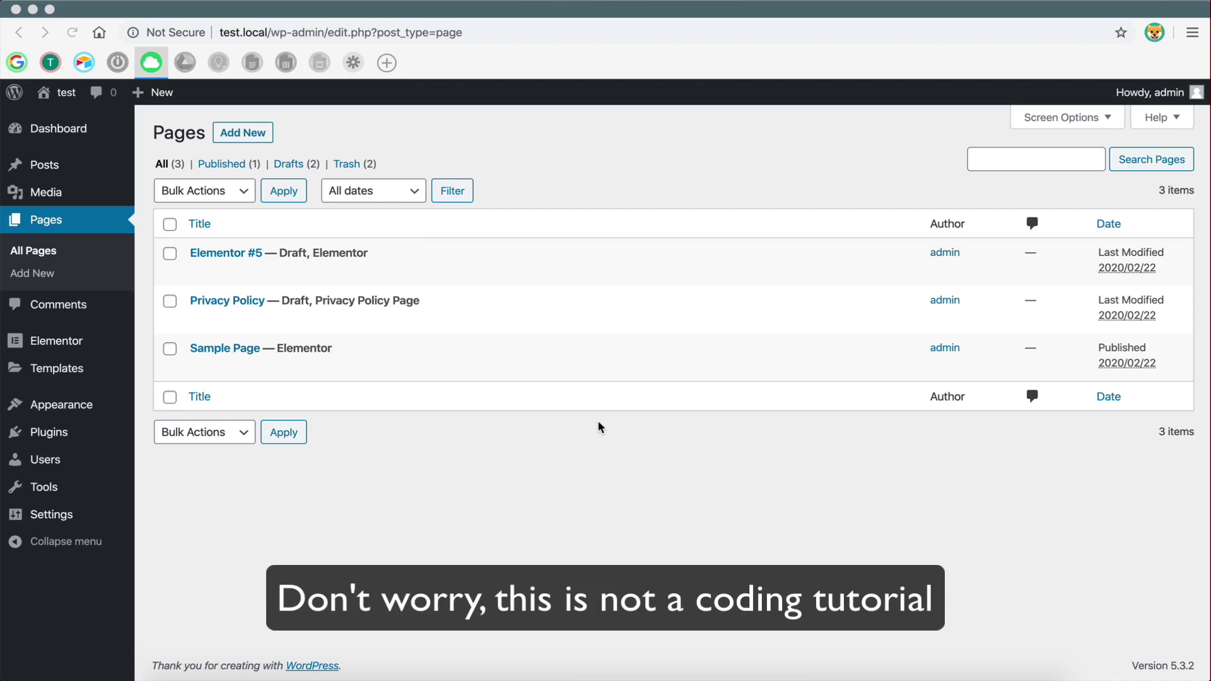
# - Search the WordPress plugin directory for 'contact' from Plugins > Add New
pyautogui.click(565, 508)
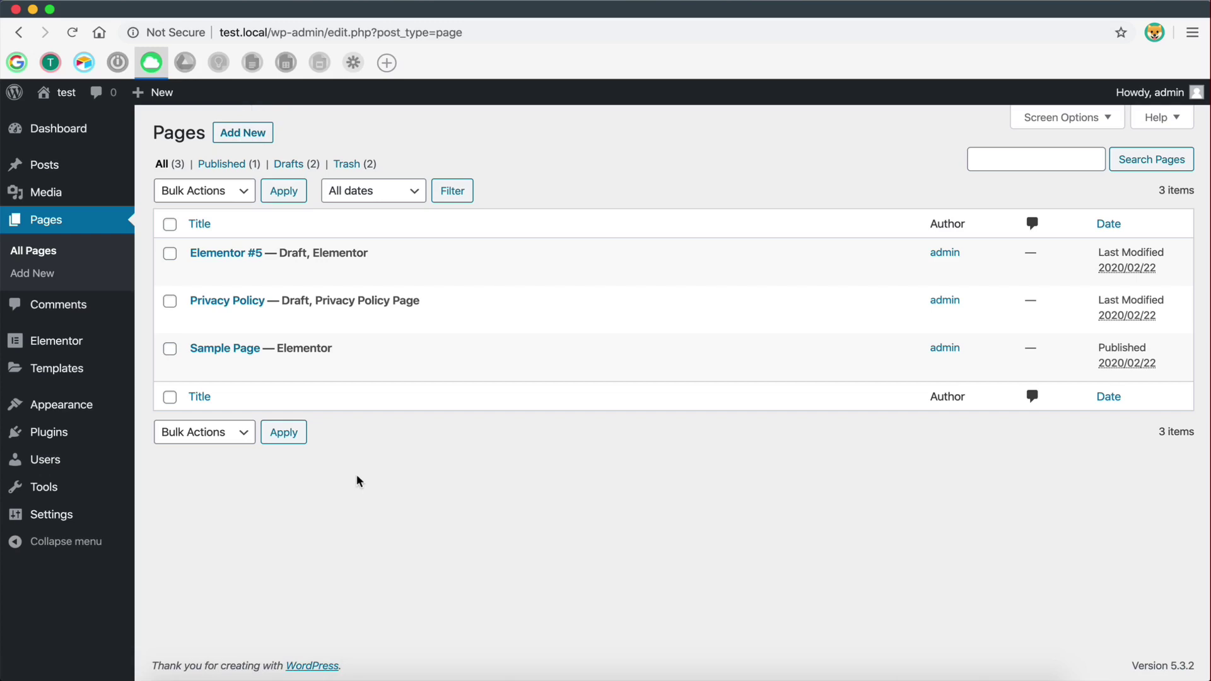
pyautogui.click(53, 432)
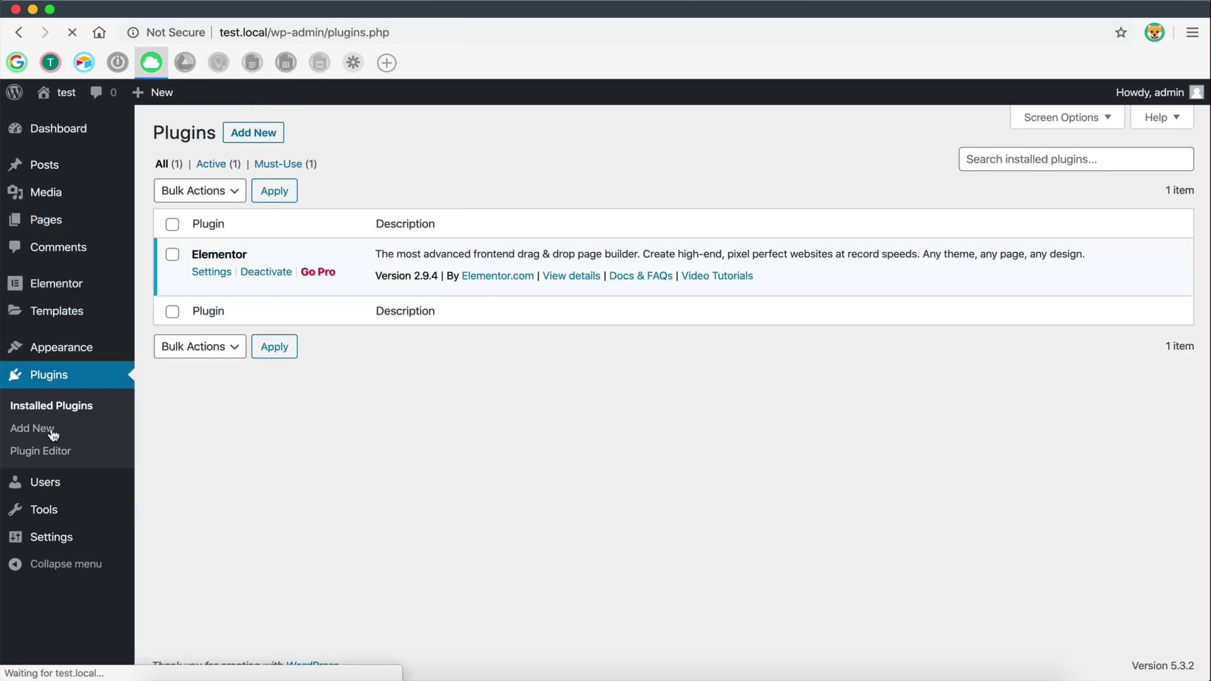
pyautogui.click(259, 134)
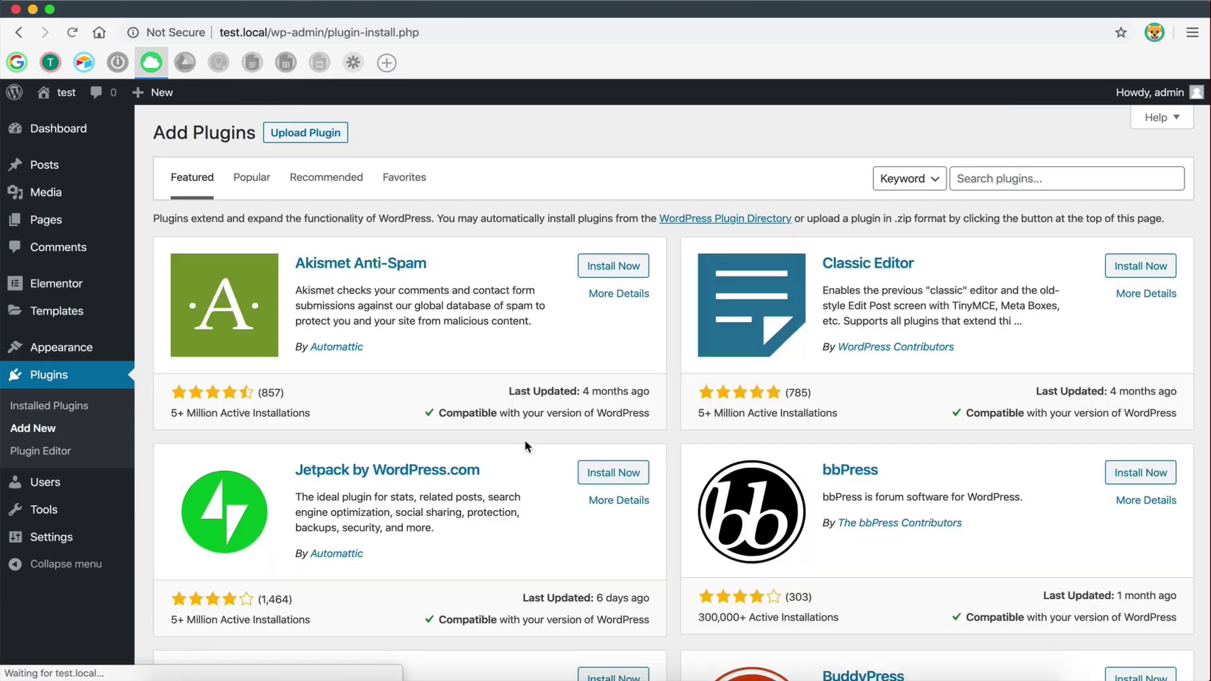
pyautogui.click(996, 175)
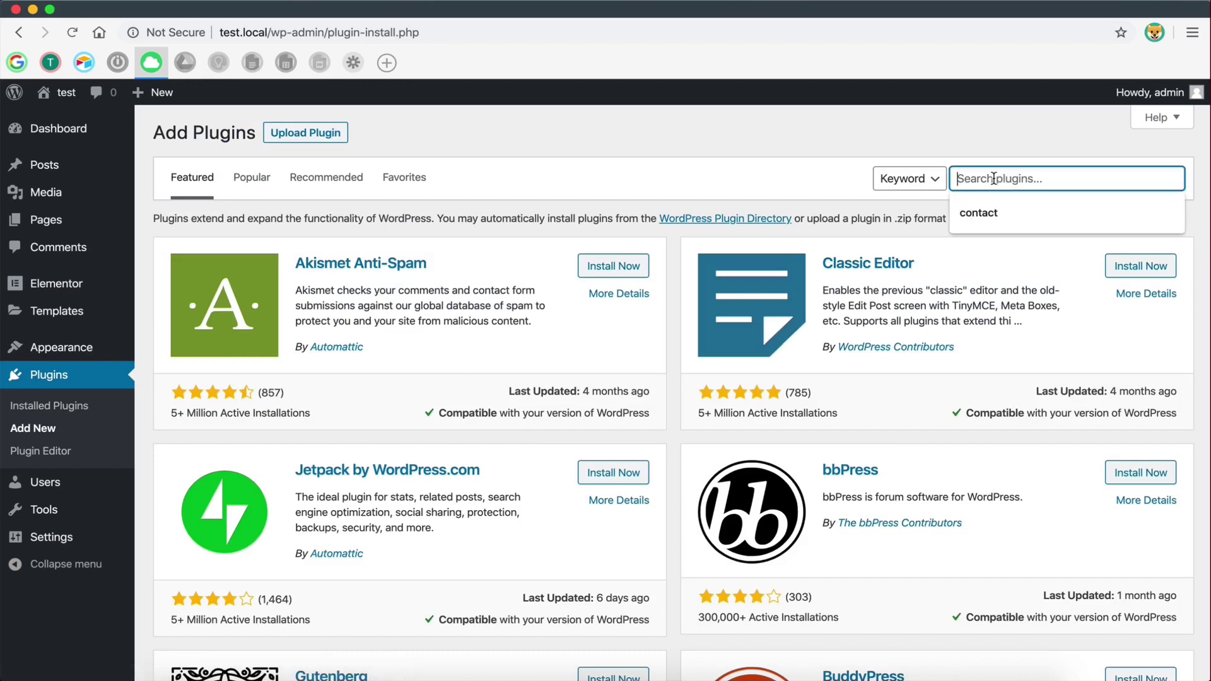
pyautogui.write('cont')
pyautogui.click(979, 212)
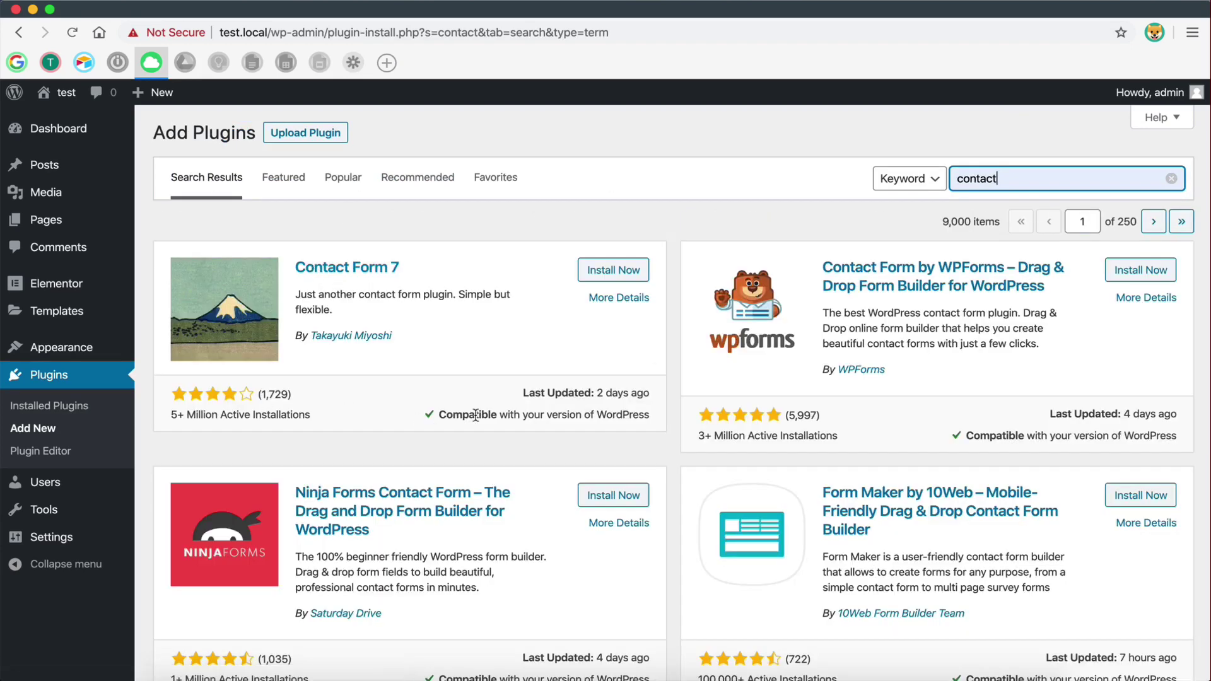
pyautogui.scroll(-4, 476, 415)
pyautogui.scroll(-6, 476, 415)
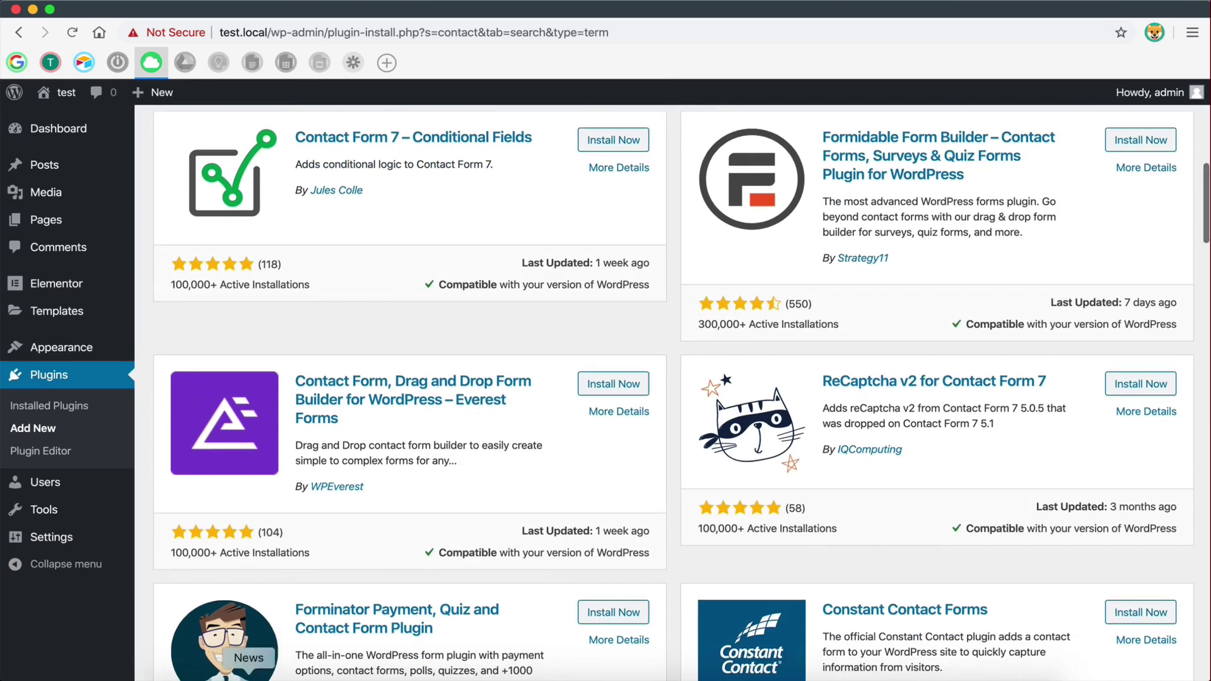
pyautogui.scroll(10, 320, 388)
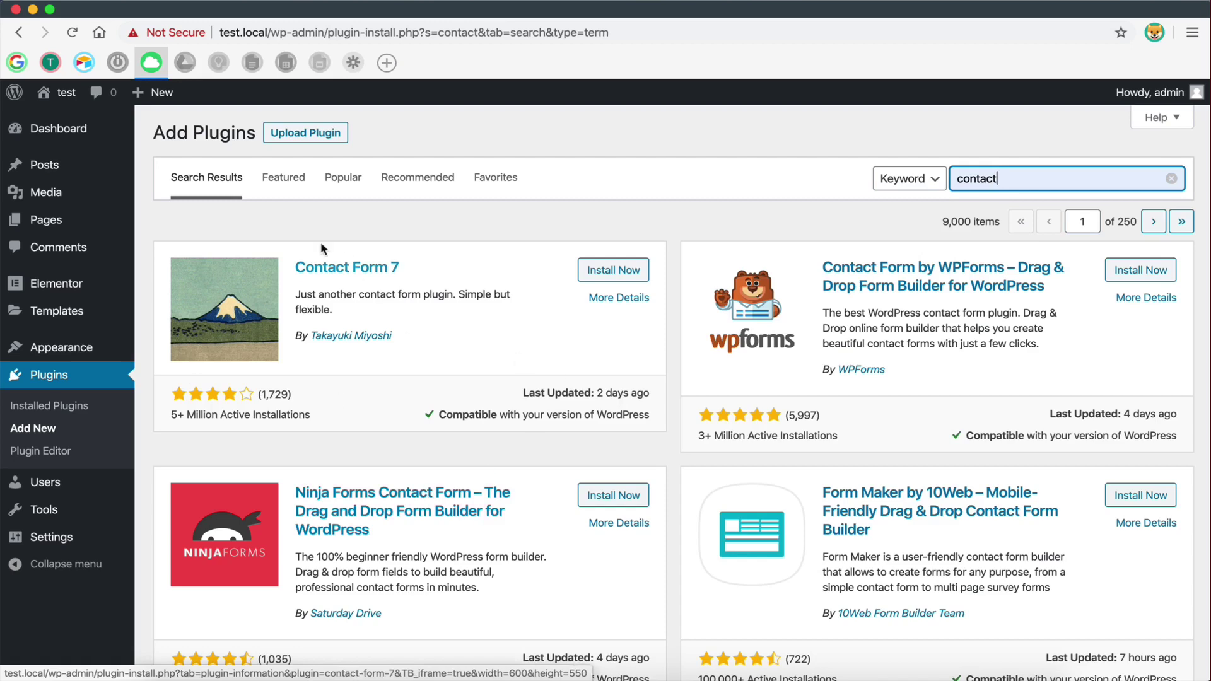
# - Review Contact Form 7's screenshots and description in its details window, then close it
pyautogui.click(315, 270)
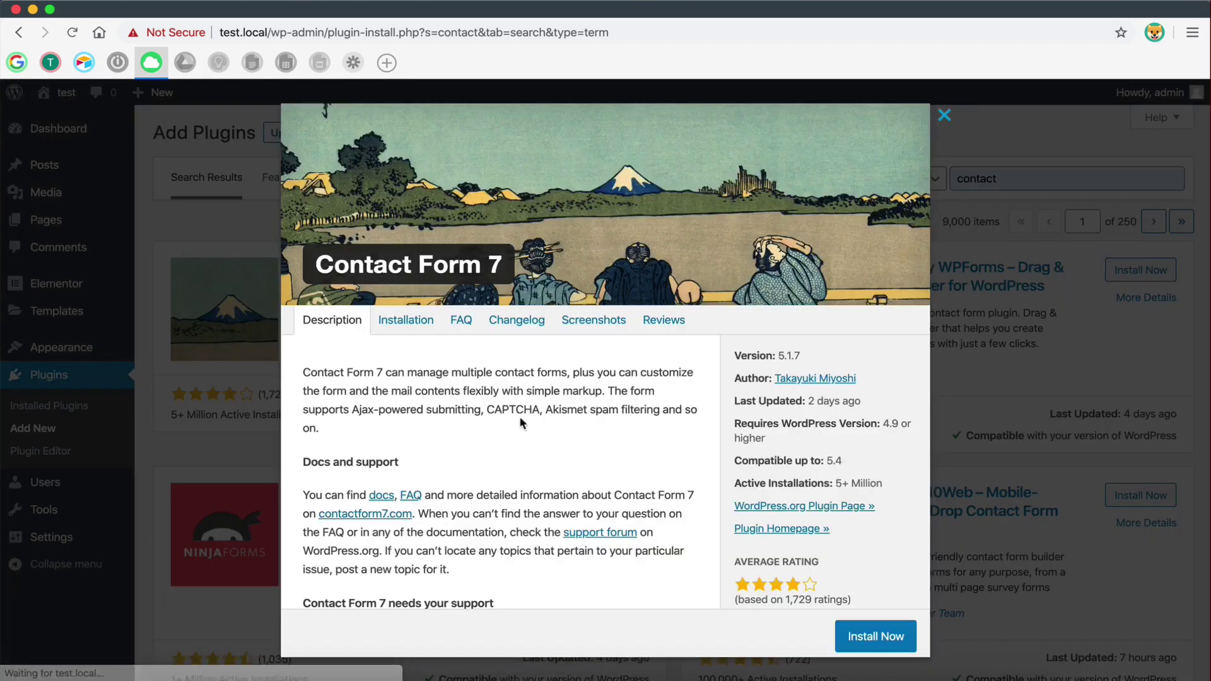
pyautogui.scroll(-5, 520, 415)
pyautogui.scroll(5, 530, 366)
pyautogui.click(574, 323)
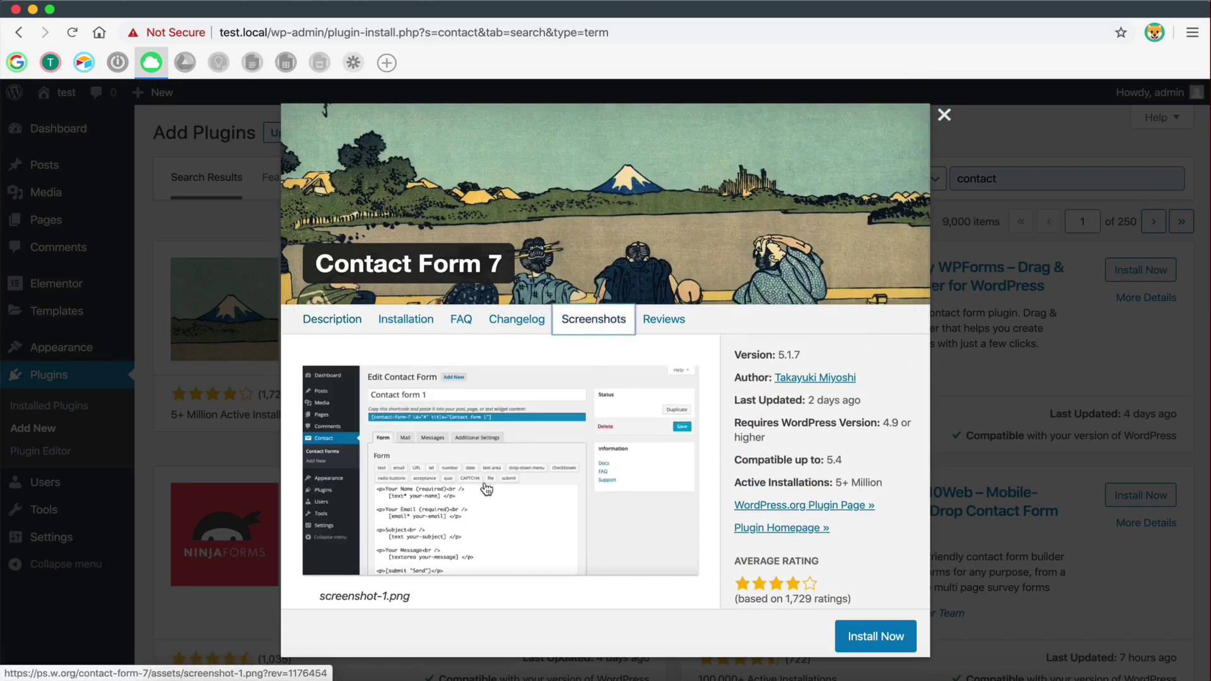
pyautogui.scroll(-3, 379, 309)
pyautogui.scroll(5, 387, 299)
pyautogui.scroll(-2, 387, 296)
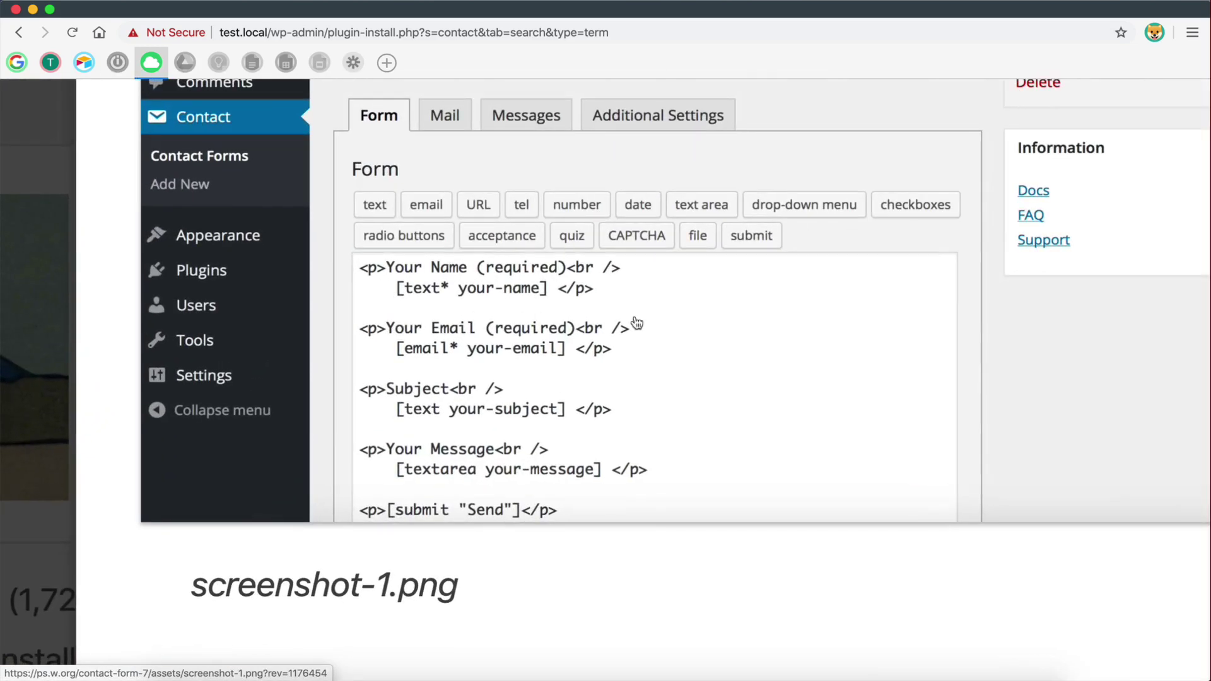
pyautogui.scroll(-5, 446, 338)
pyautogui.scroll(-2, 443, 335)
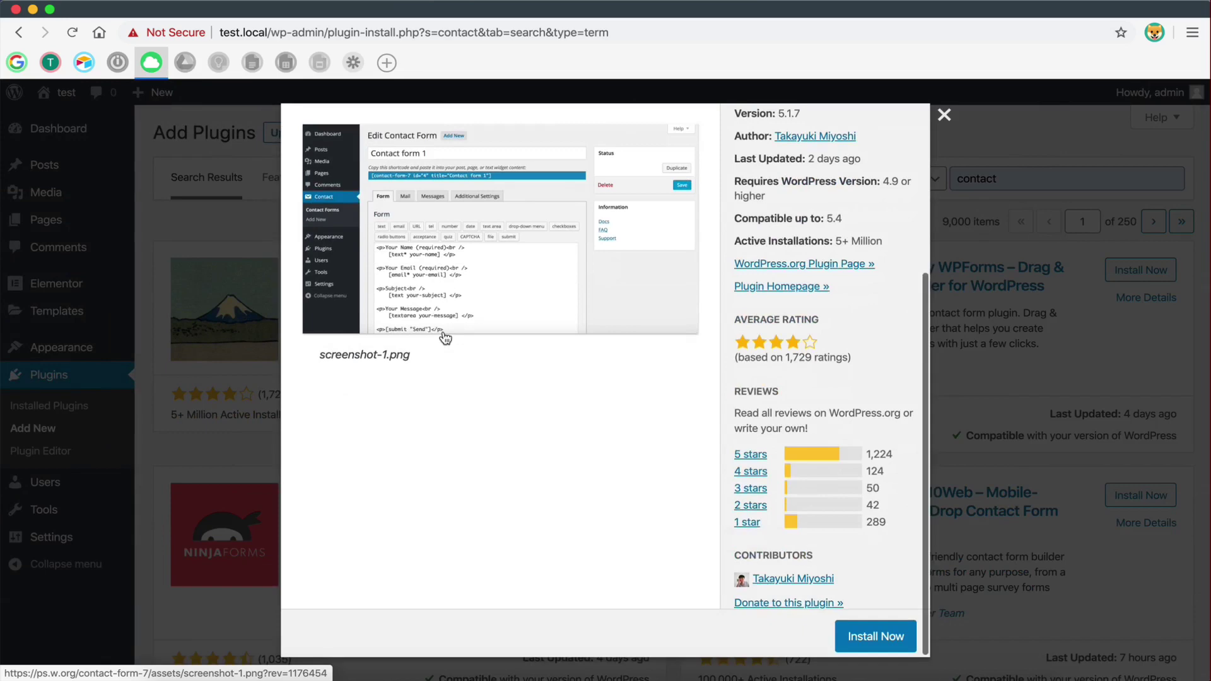
pyautogui.scroll(5, 444, 336)
pyautogui.click(332, 320)
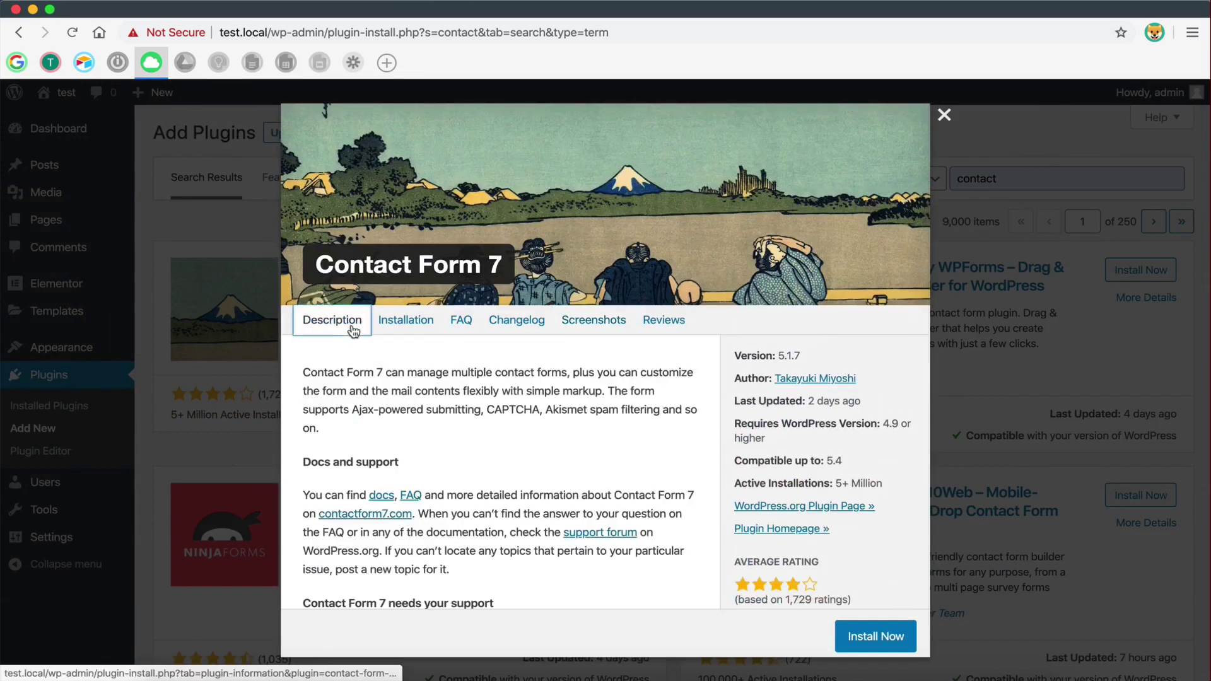
pyautogui.click(944, 115)
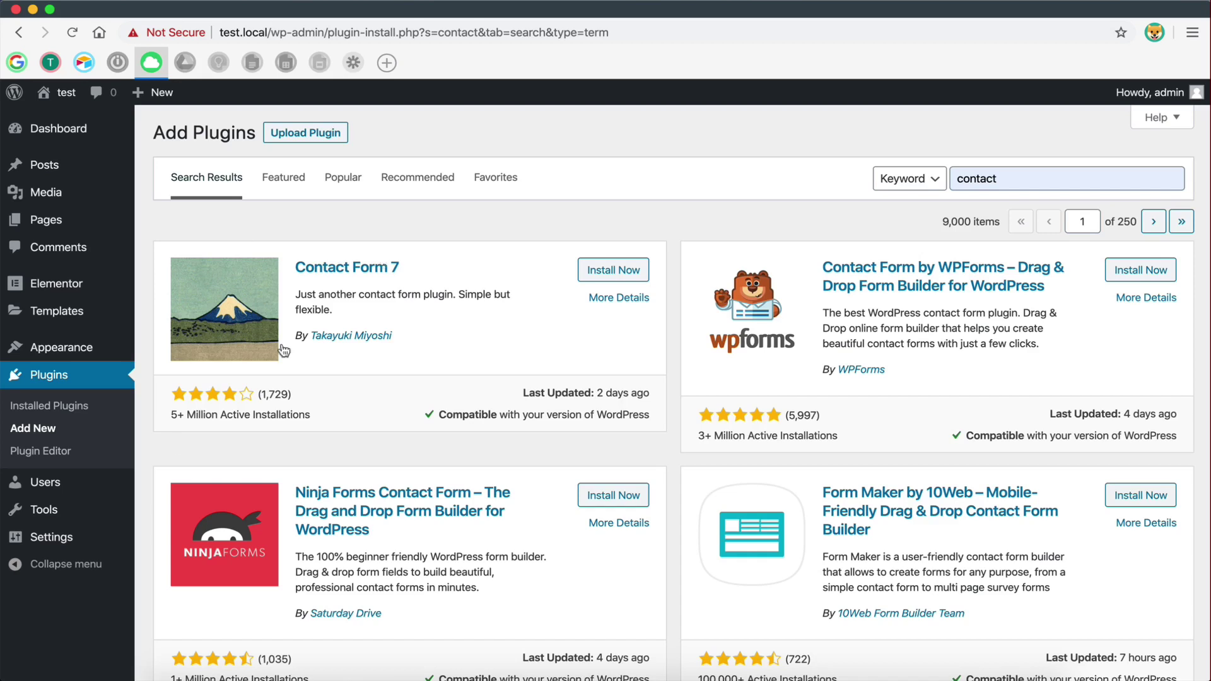
# - Highlight the word 'another' in a plugin description, then clear the highlight
pyautogui.doubleClick(334, 294)
pyautogui.click(364, 302)
# - Load Airtable from the recent pages list, showing My First Workspace's six bases
pyautogui.click(84, 65)
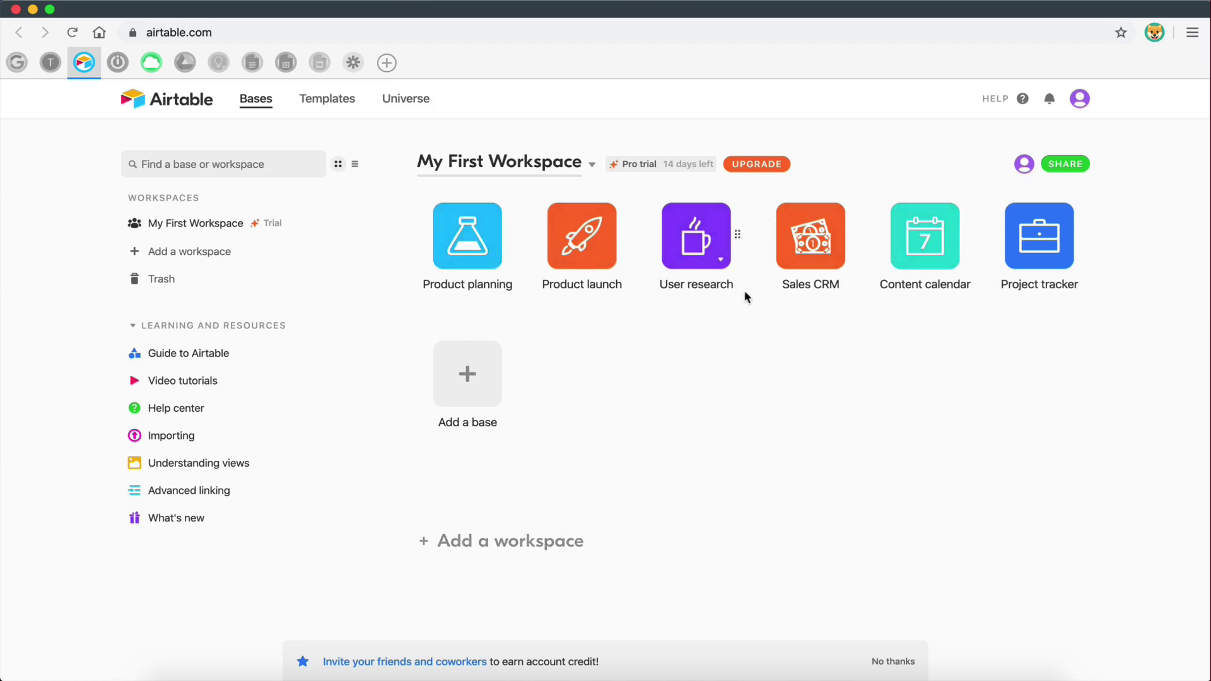
pyautogui.click(478, 248)
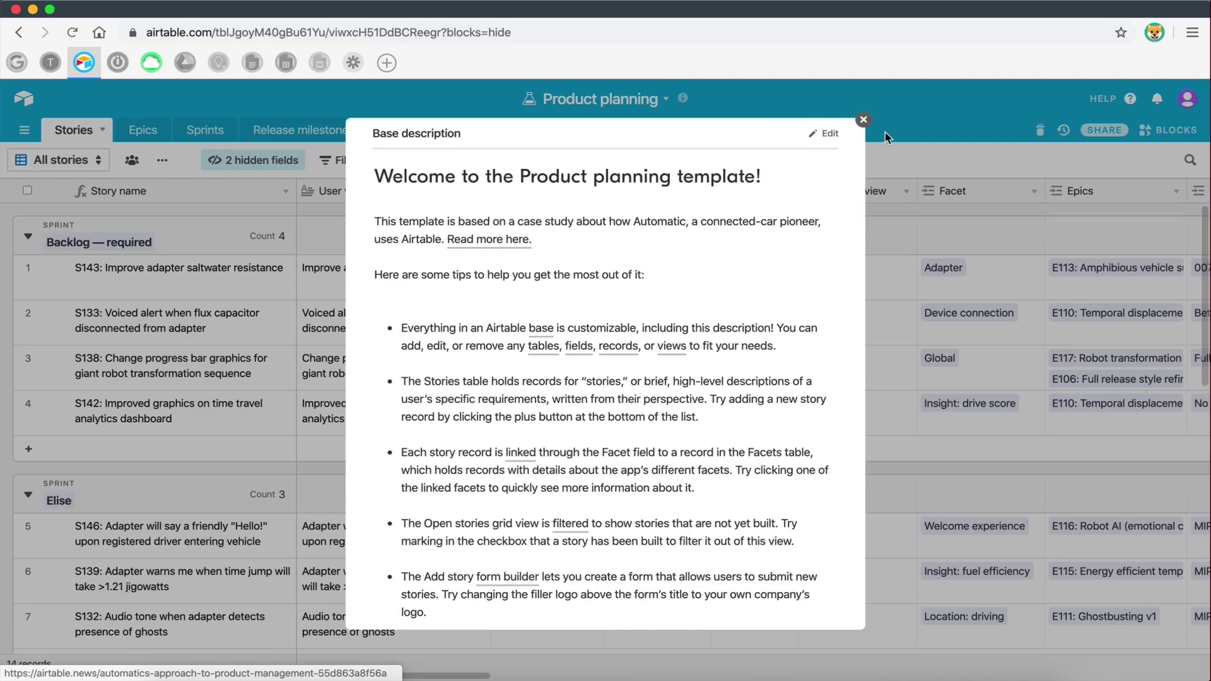
pyautogui.click(864, 121)
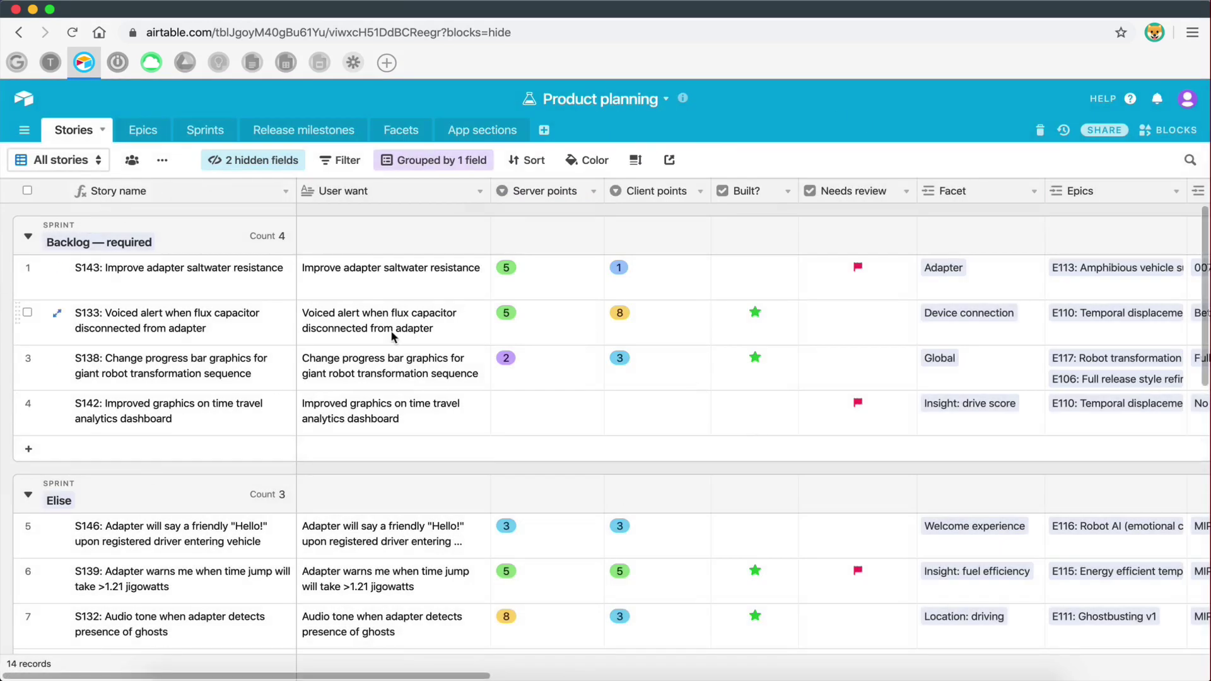
pyautogui.hscroll(10, 391, 337)
pyautogui.hscroll(-10, 391, 336)
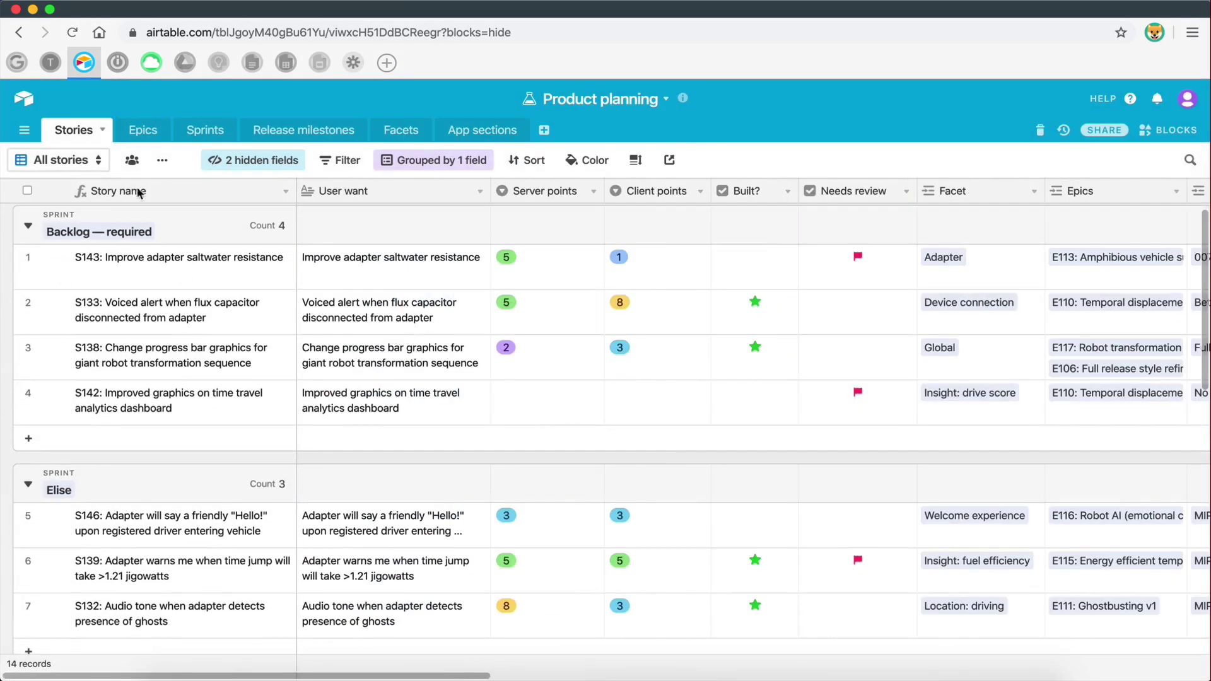
pyautogui.click(140, 130)
pyautogui.click(202, 130)
pyautogui.click(304, 130)
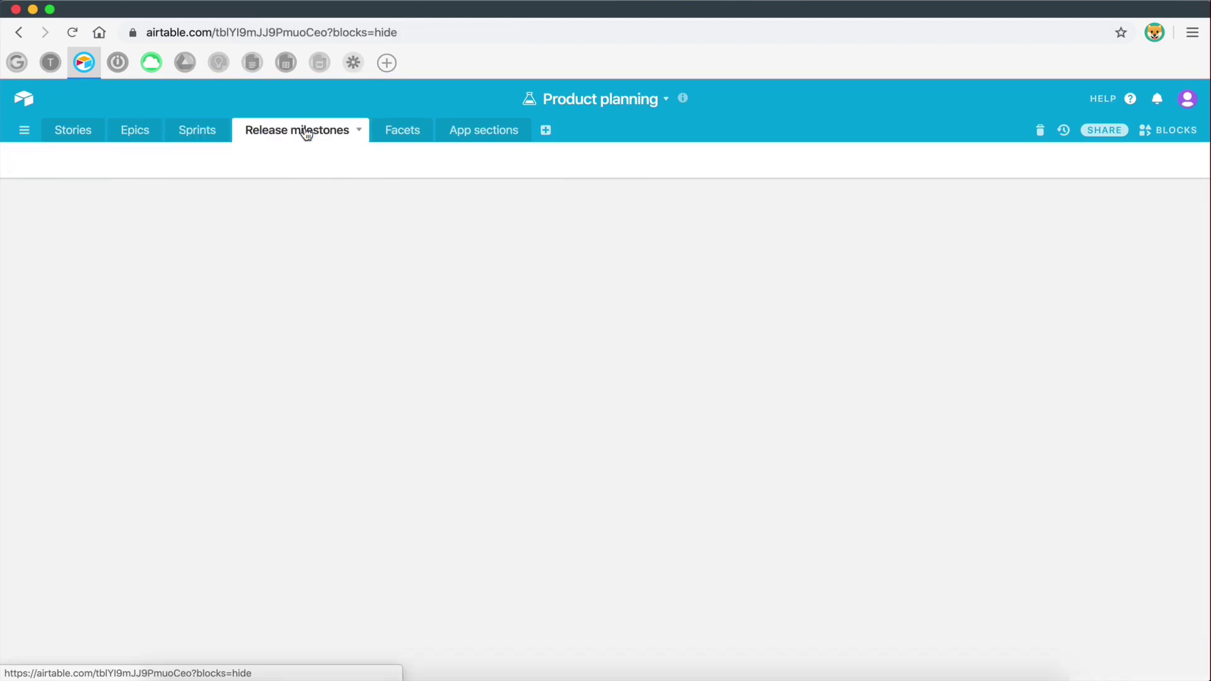
pyautogui.click(61, 130)
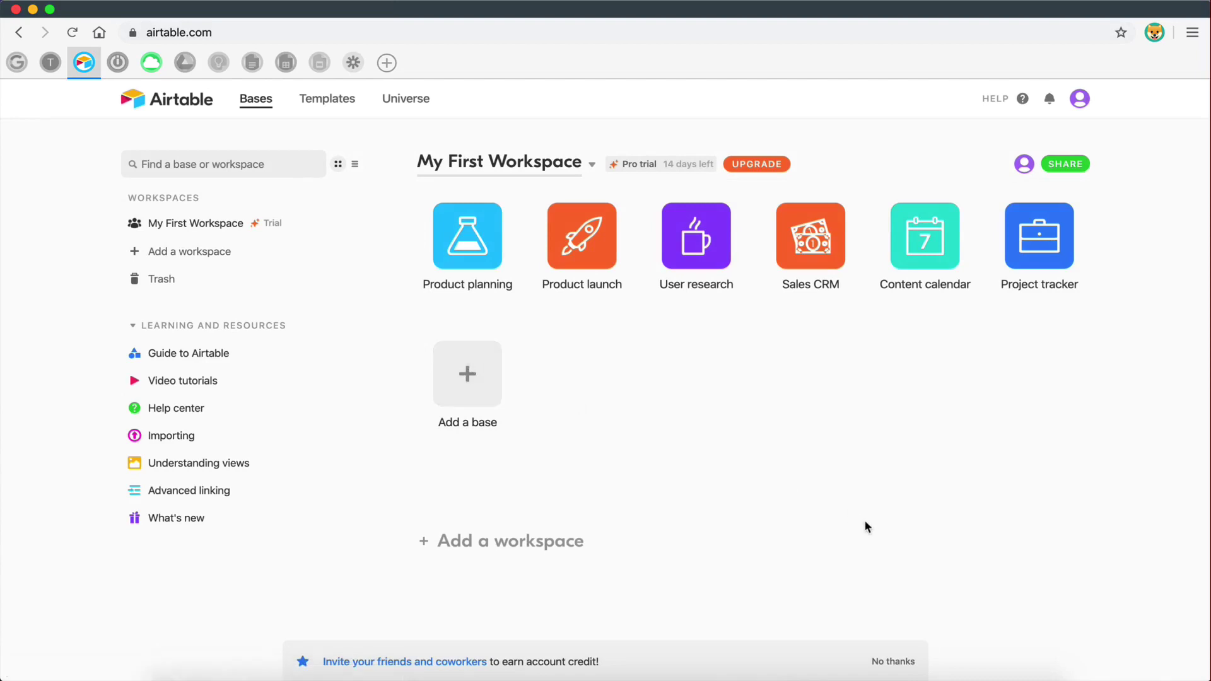
# - Create a new Airtable workspace named 'My Website'
pyautogui.click(486, 541)
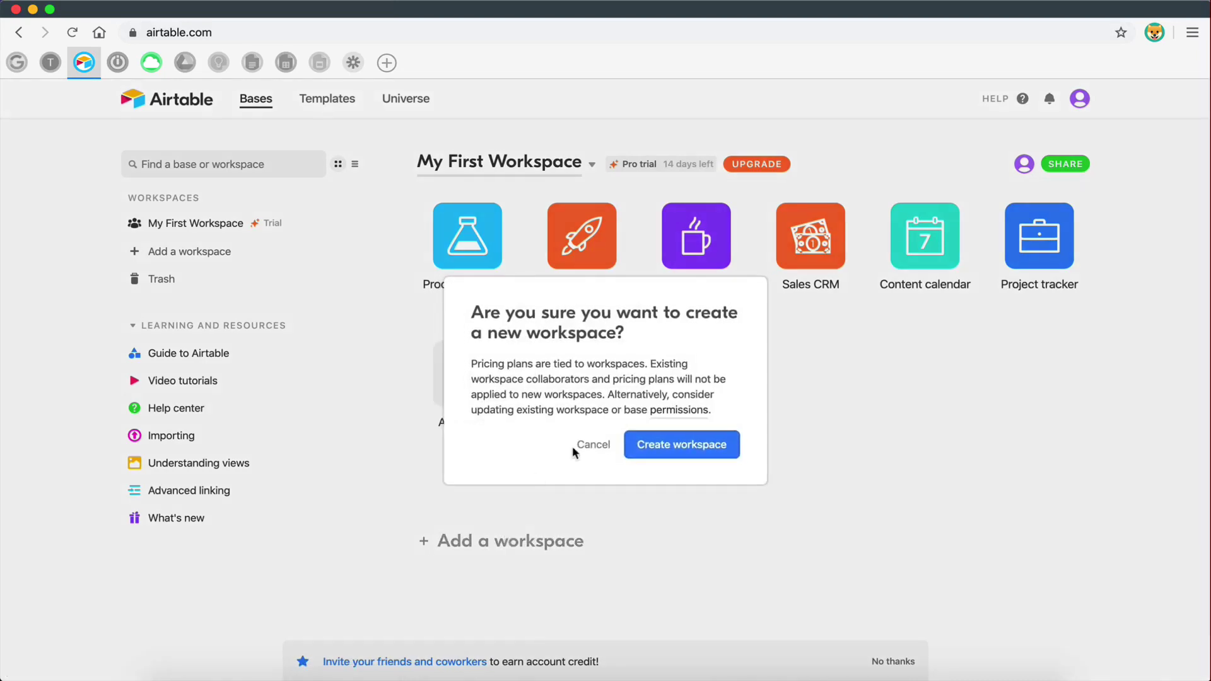
pyautogui.click(658, 458)
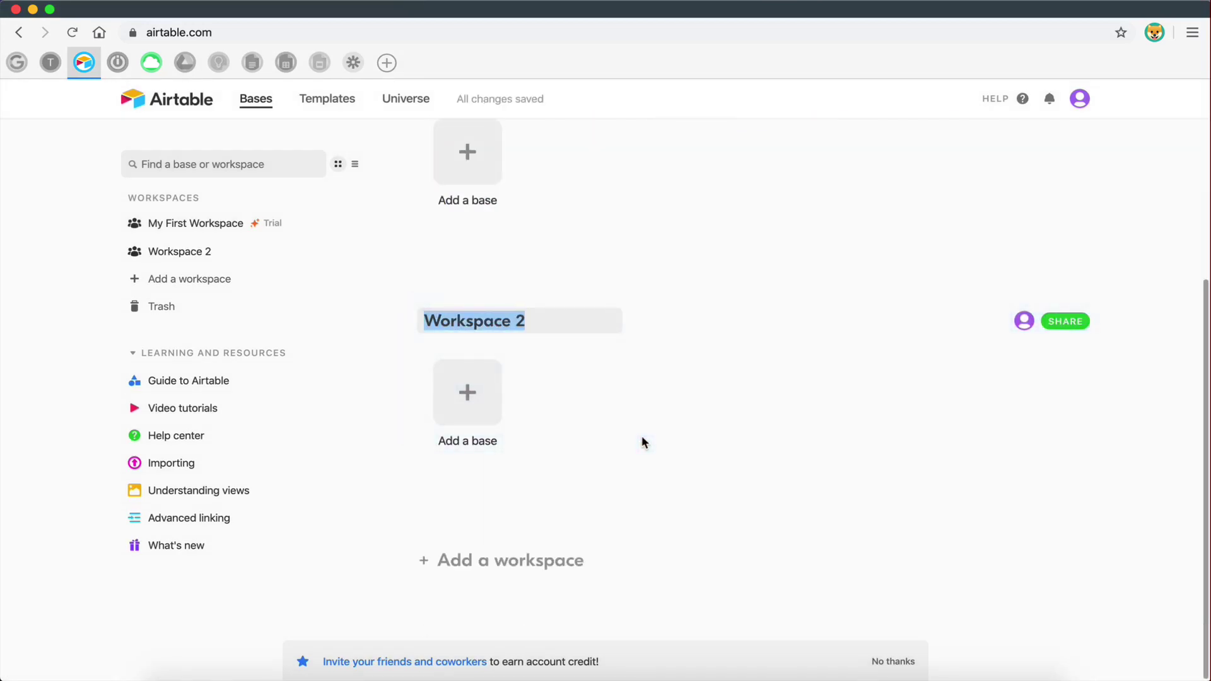
pyautogui.write('My website')
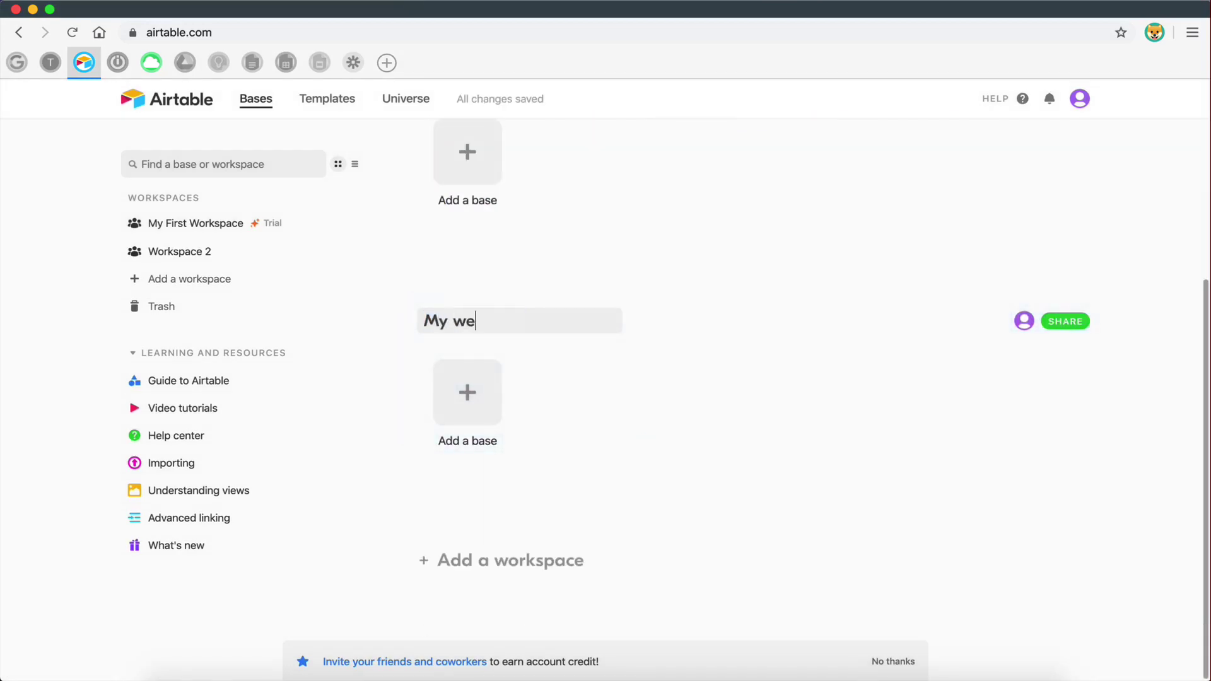
pyautogui.press('BackSpace')
pyautogui.press('BackSpace')
pyautogui.press('BackSpace')
pyautogui.press('BackSpace')
pyautogui.press('BackSpace')
pyautogui.press('BackSpace')
pyautogui.press('BackSpace')
pyautogui.write('Website')
pyautogui.press('Return')
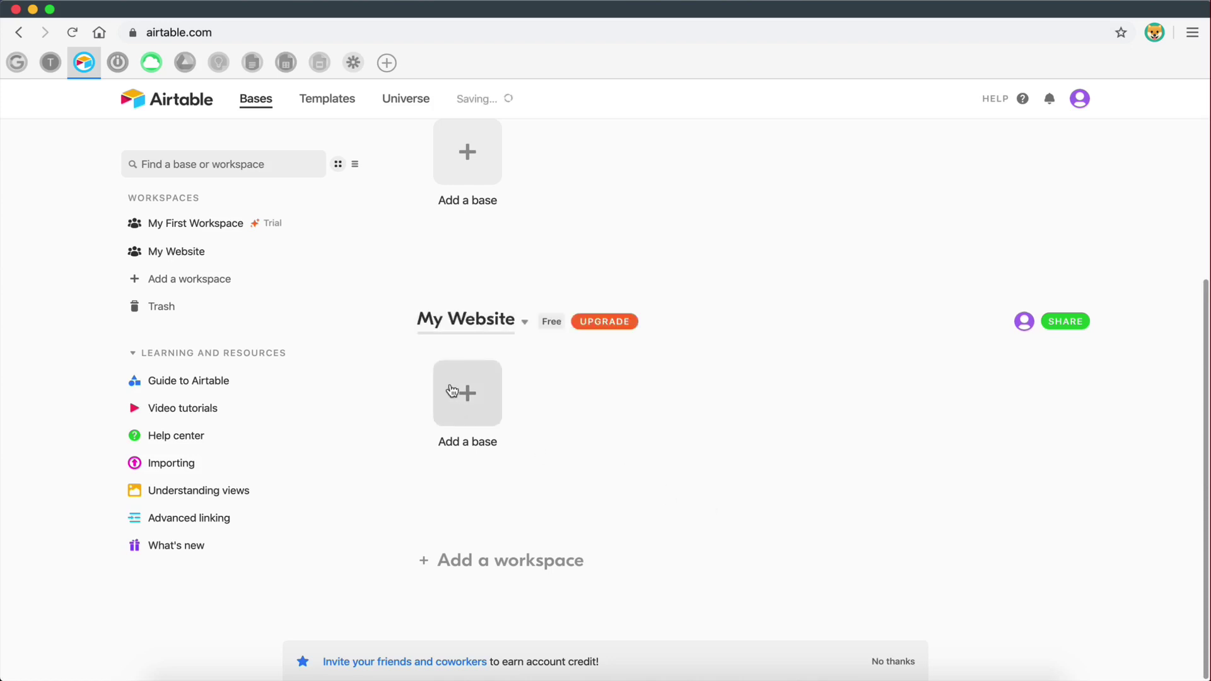
# - Add a blank base named 'Forms' to My Website and open it
pyautogui.click(454, 390)
pyautogui.click(464, 517)
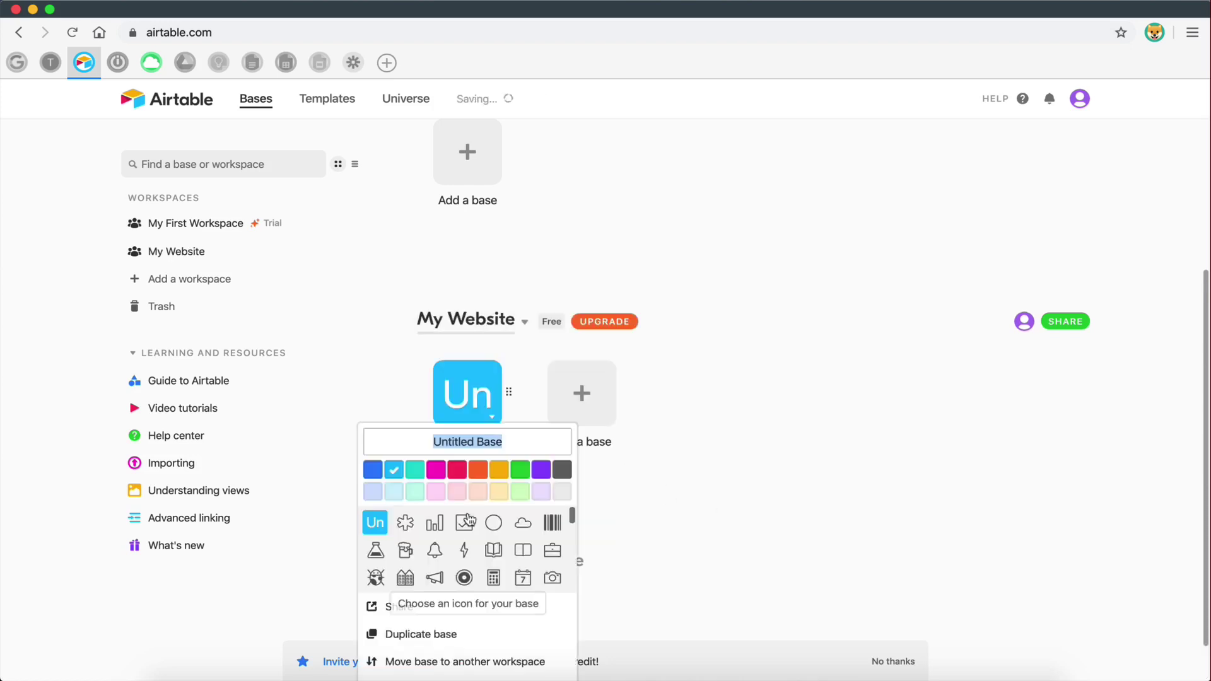
pyautogui.write('Forms')
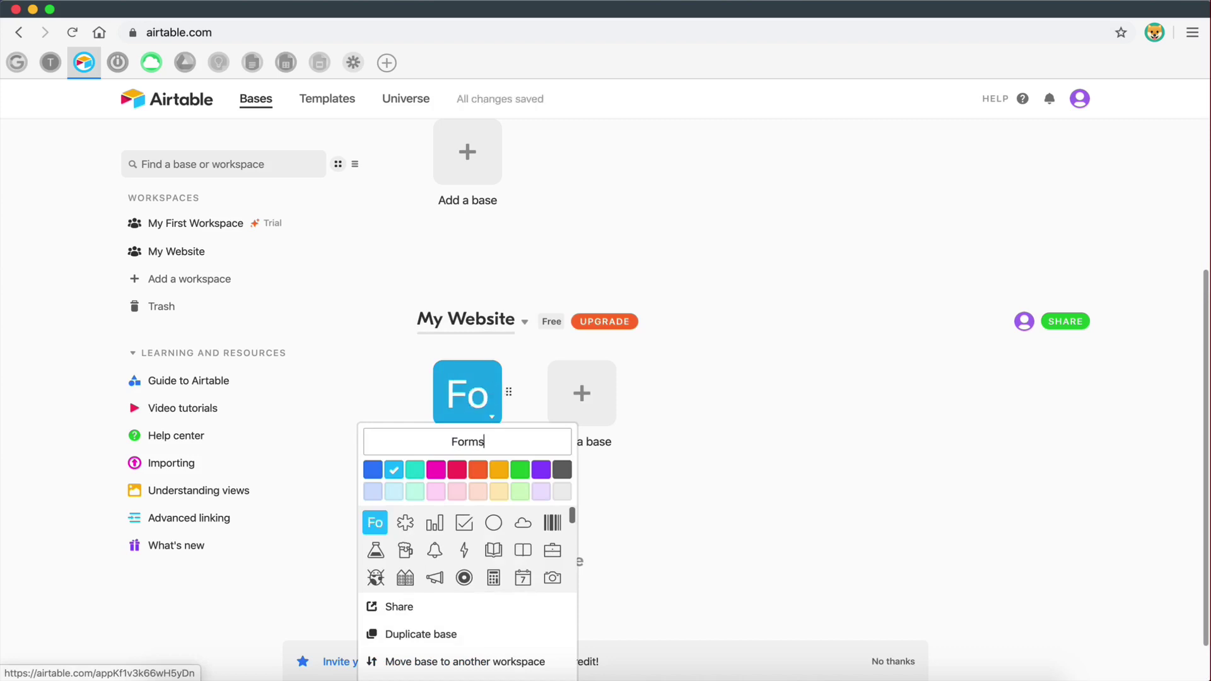
pyautogui.click(741, 481)
pyautogui.click(459, 395)
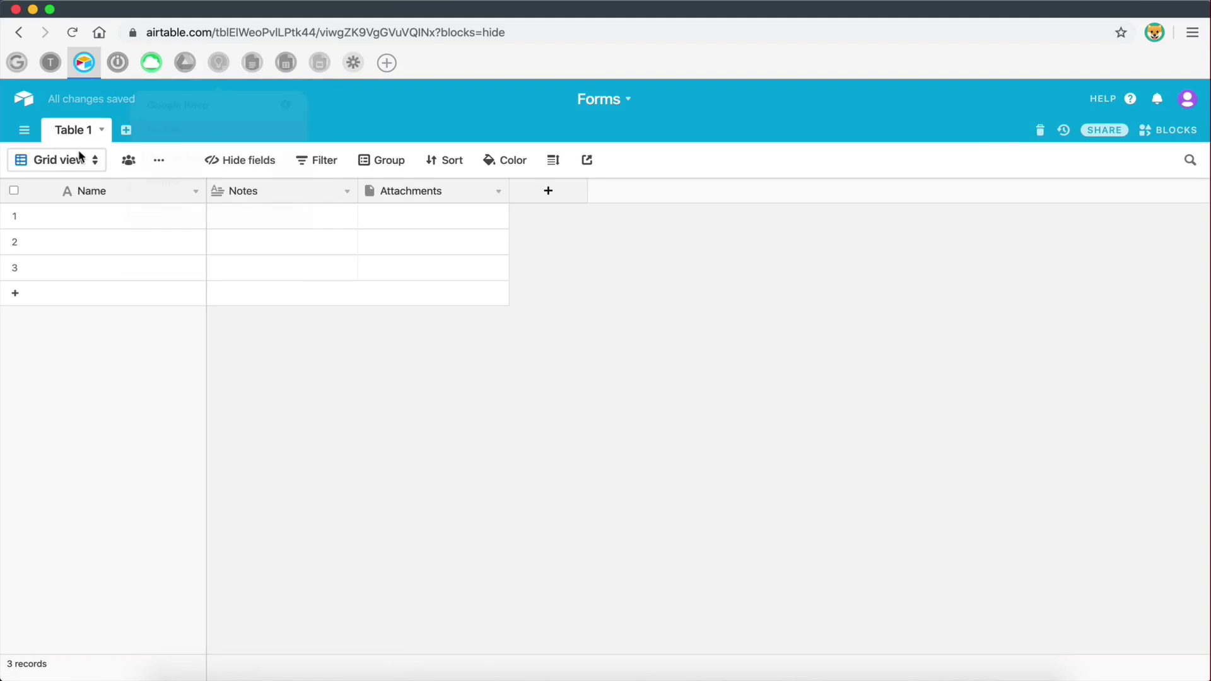
# - Rename Table 1 in the Forms base to 'Contact Us'
pyautogui.click(126, 130)
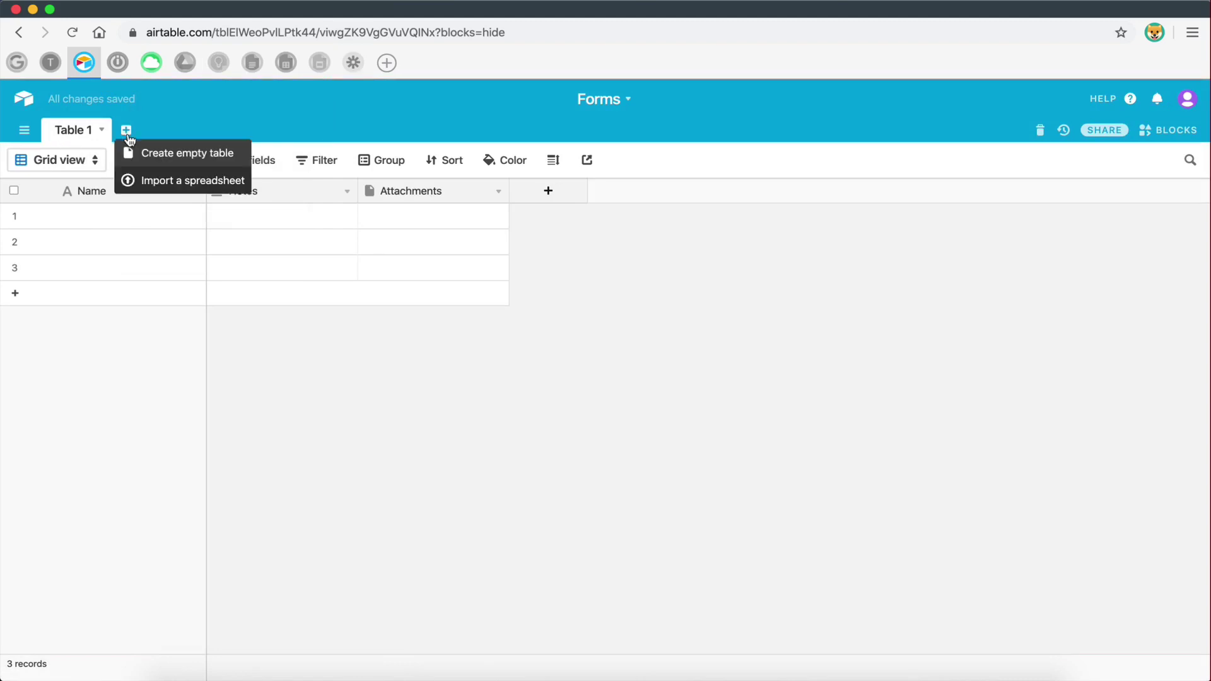
pyautogui.click(193, 422)
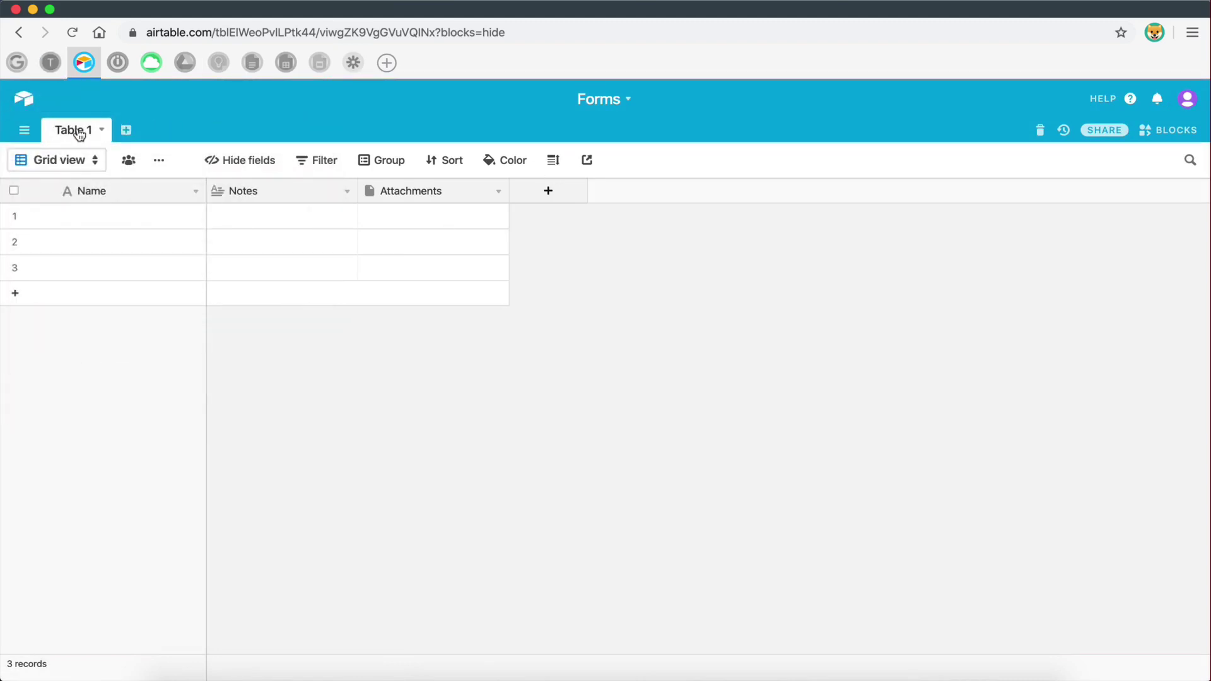
pyautogui.click(75, 130)
pyautogui.click(69, 155)
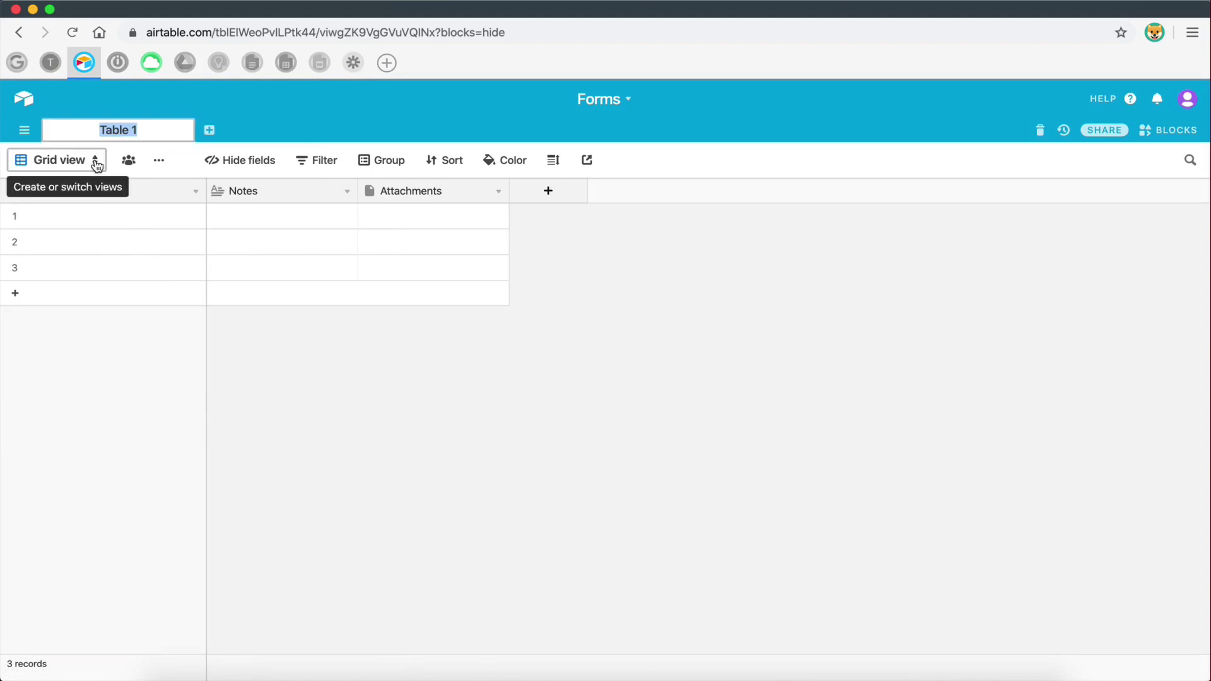
pyautogui.write('Contact Us')
pyautogui.press('Return')
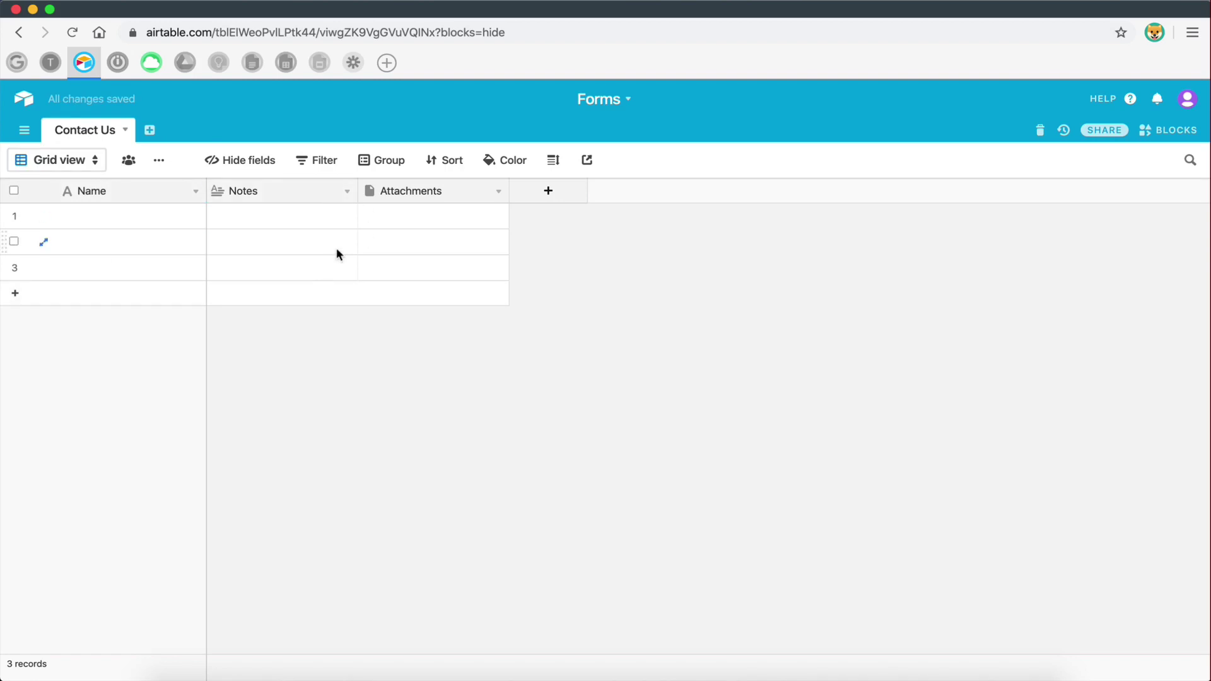
# - Glance at the Local site manager desktop, then return to the browser
pyautogui.hotkey('ctrl', 'Right')
pyautogui.hotkey('ctrl', 'Left')
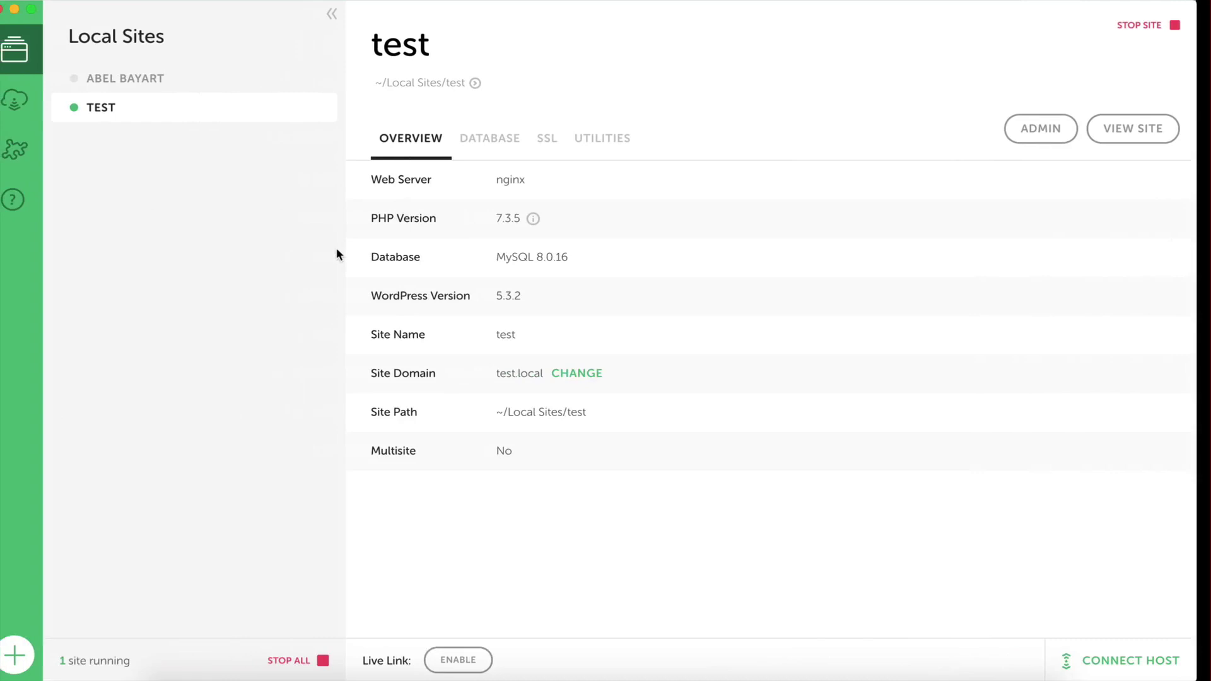
pyautogui.hotkey('ctrl', 'Left')
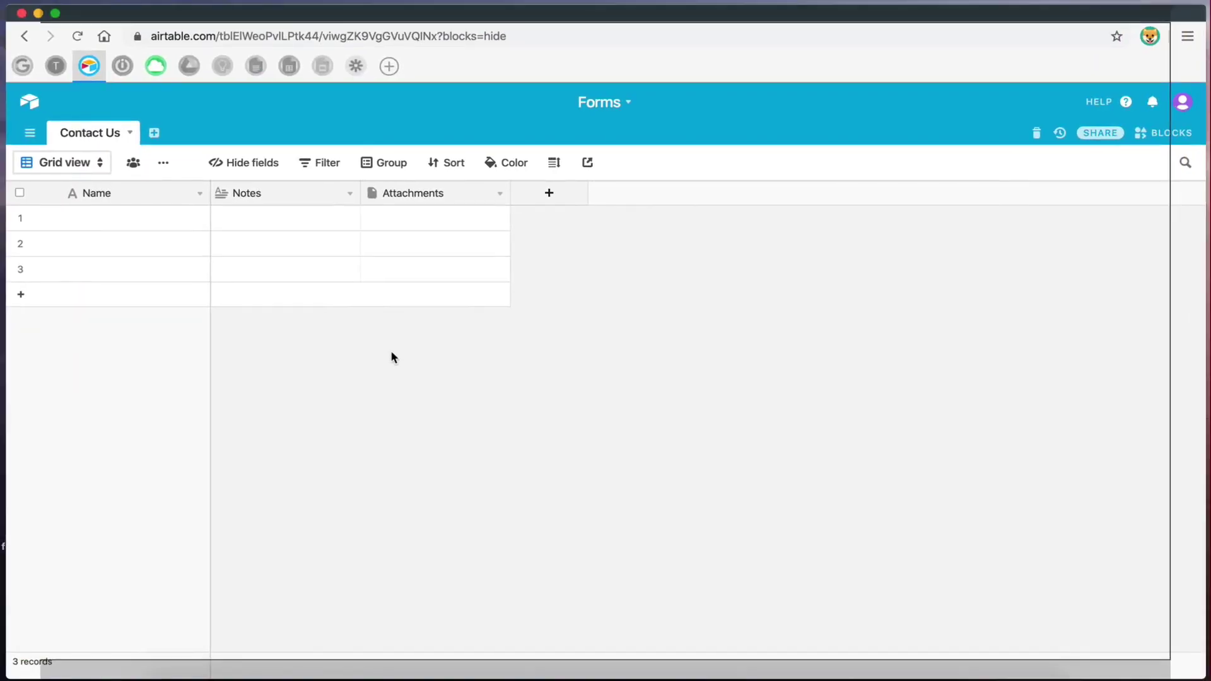
# - Add a WordPress page titled 'Contact Us' and launch it in Elementor
pyautogui.click(150, 66)
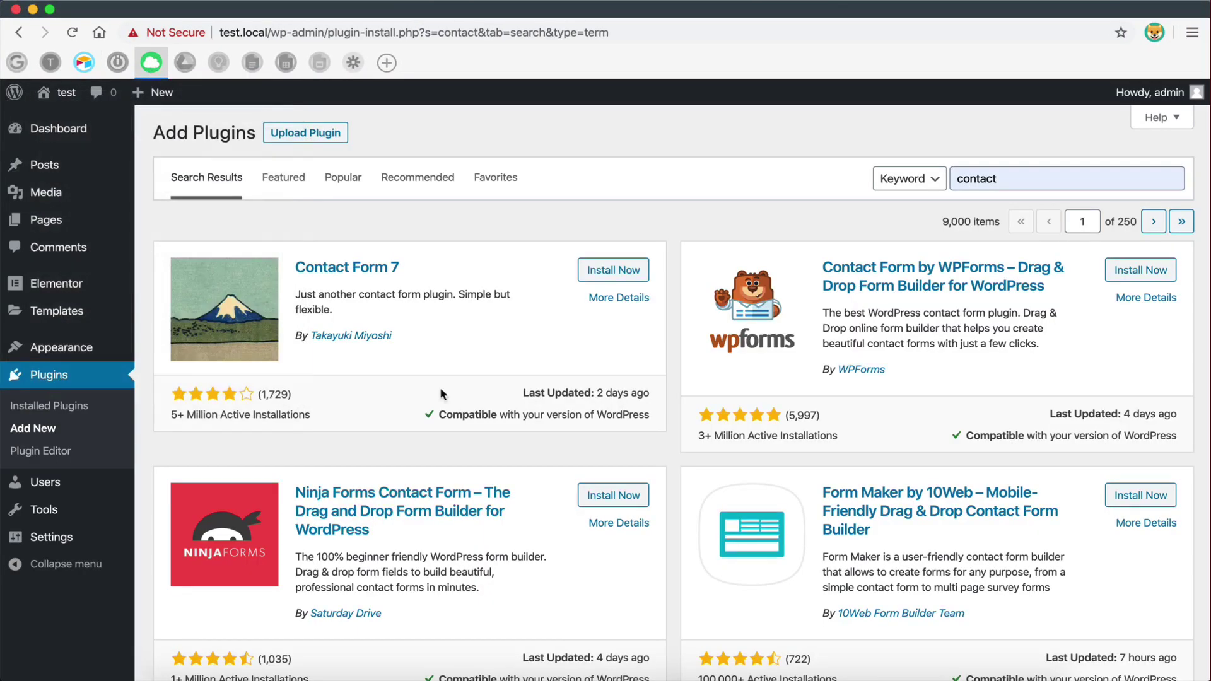
pyautogui.click(43, 221)
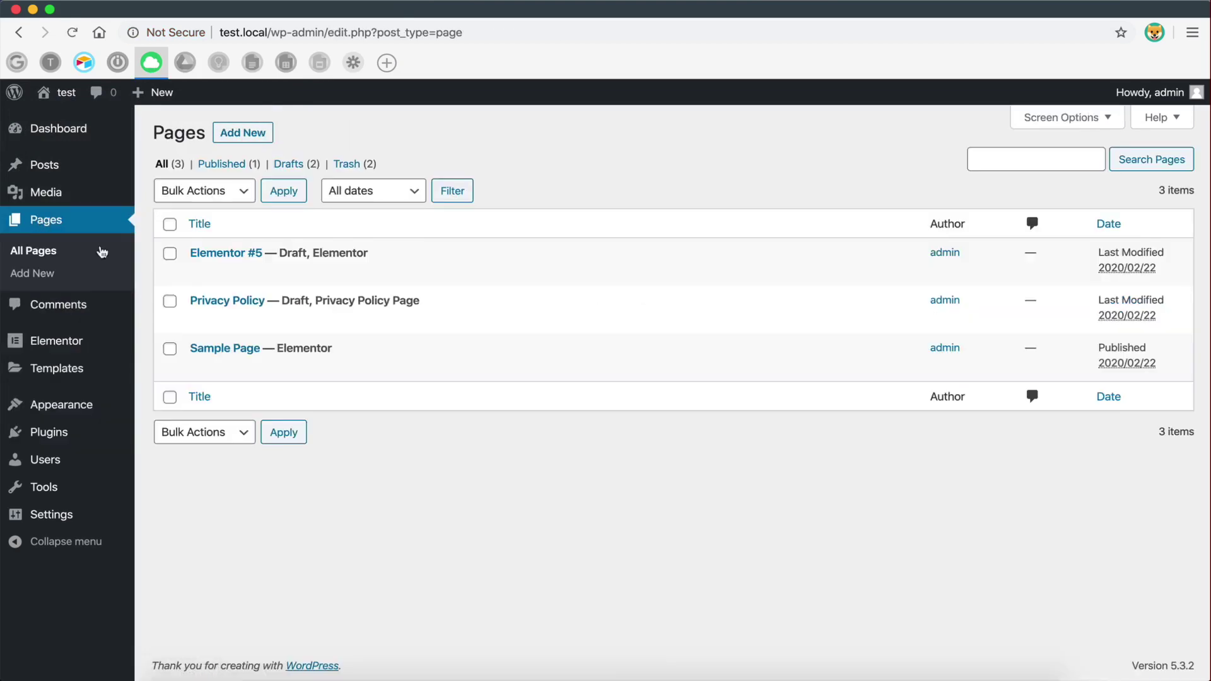
pyautogui.click(242, 133)
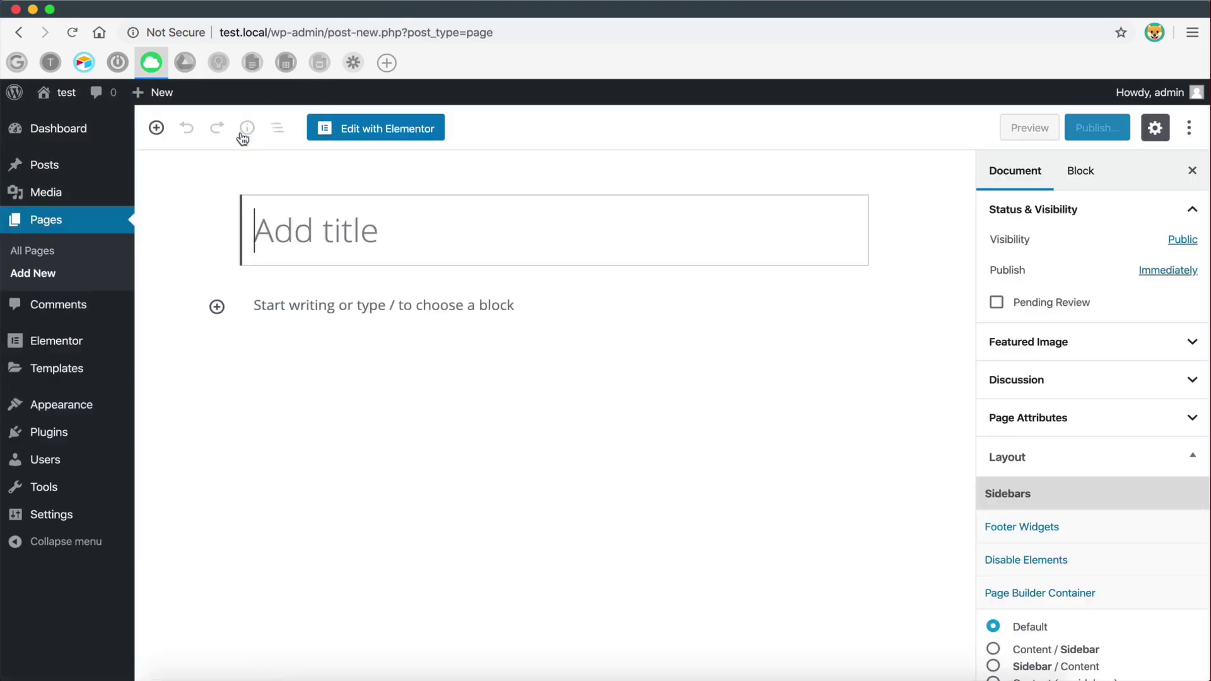
pyautogui.write('CO')
pyautogui.press('BackSpace')
pyautogui.write('o')
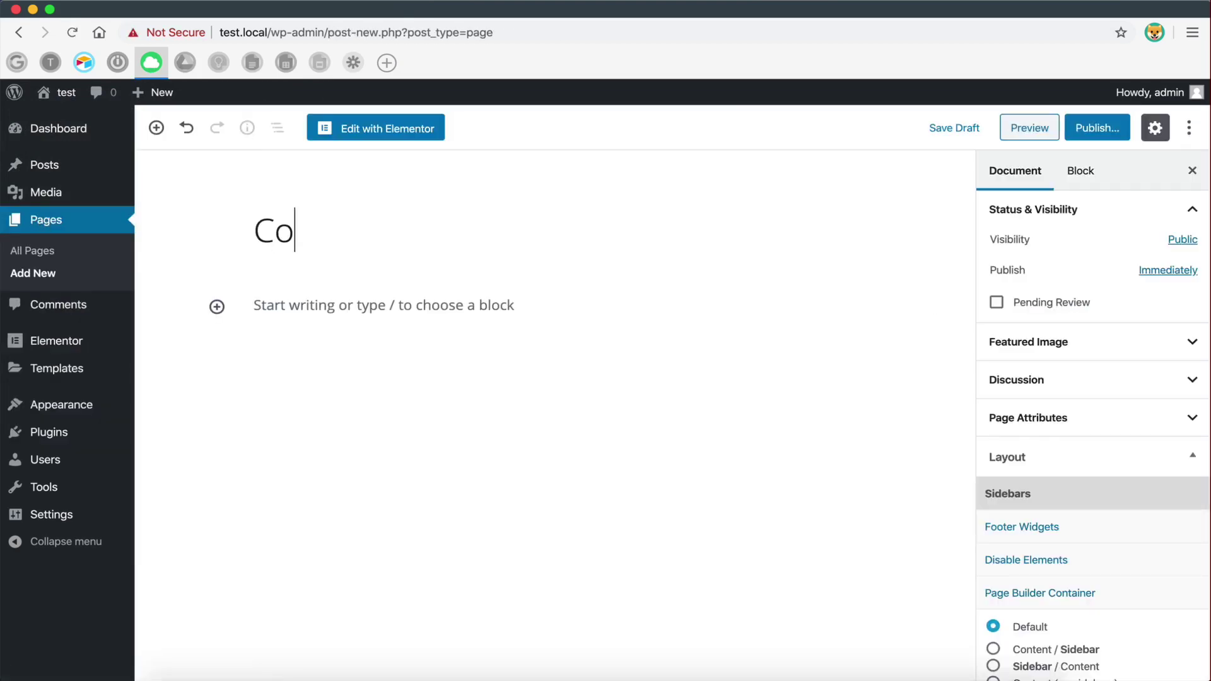
pyautogui.write('ntact Us')
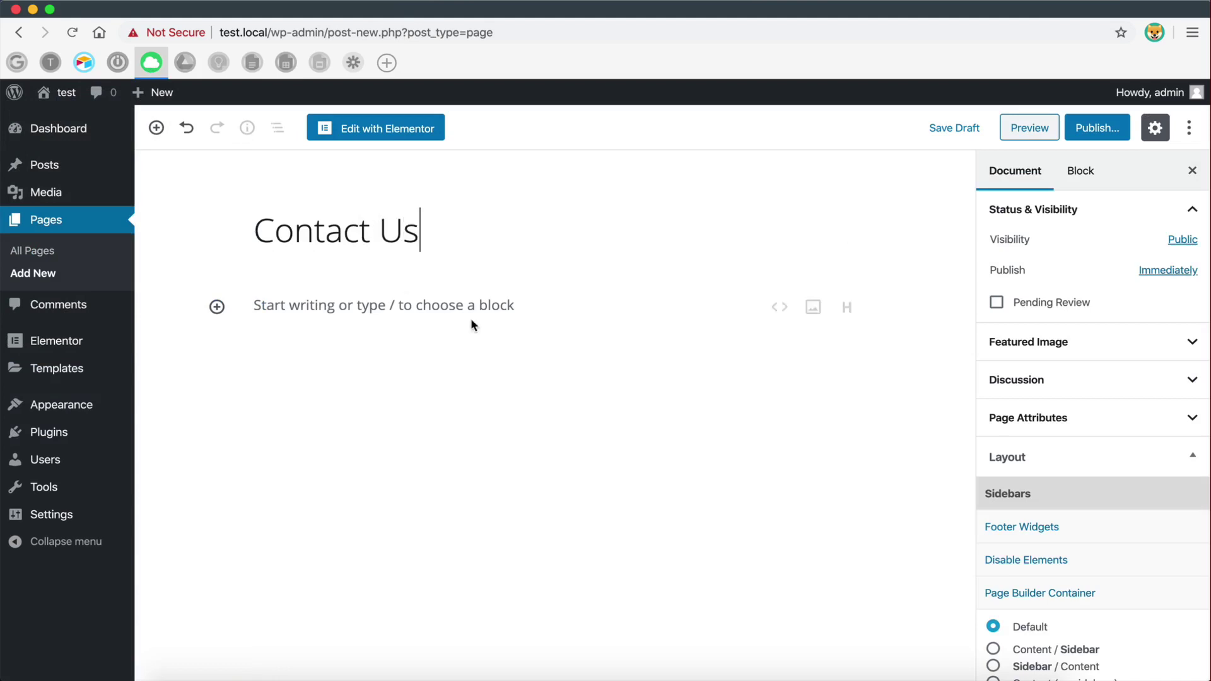
pyautogui.click(375, 307)
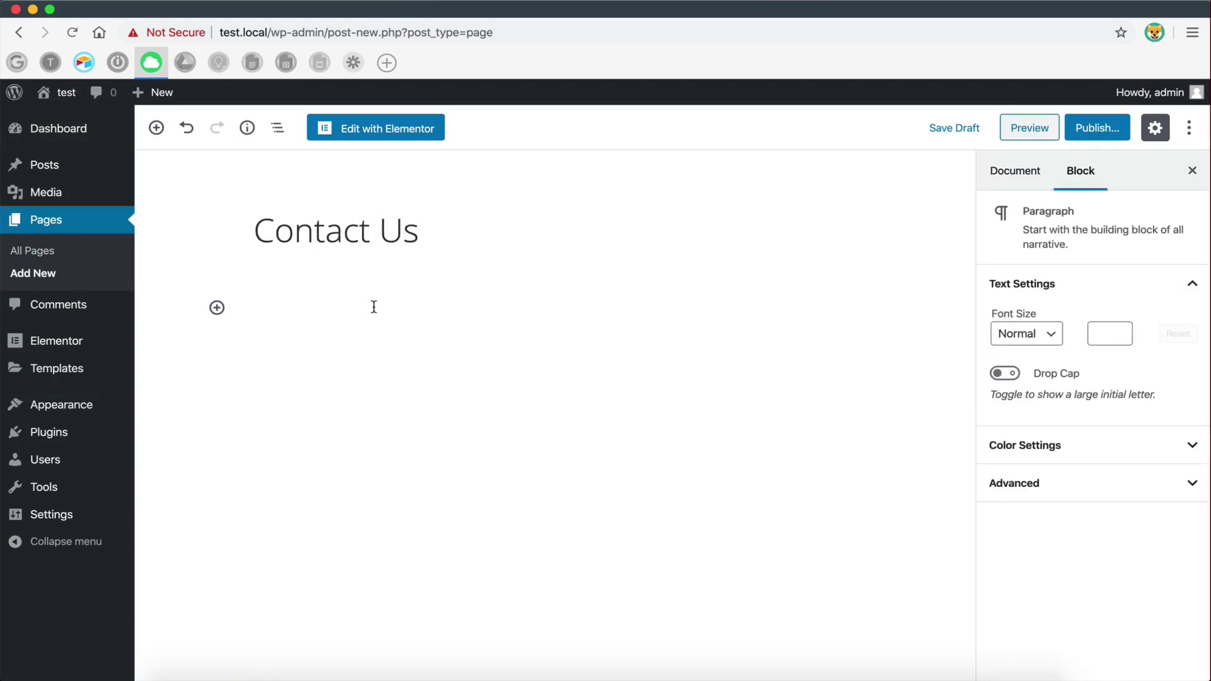
pyautogui.click(421, 132)
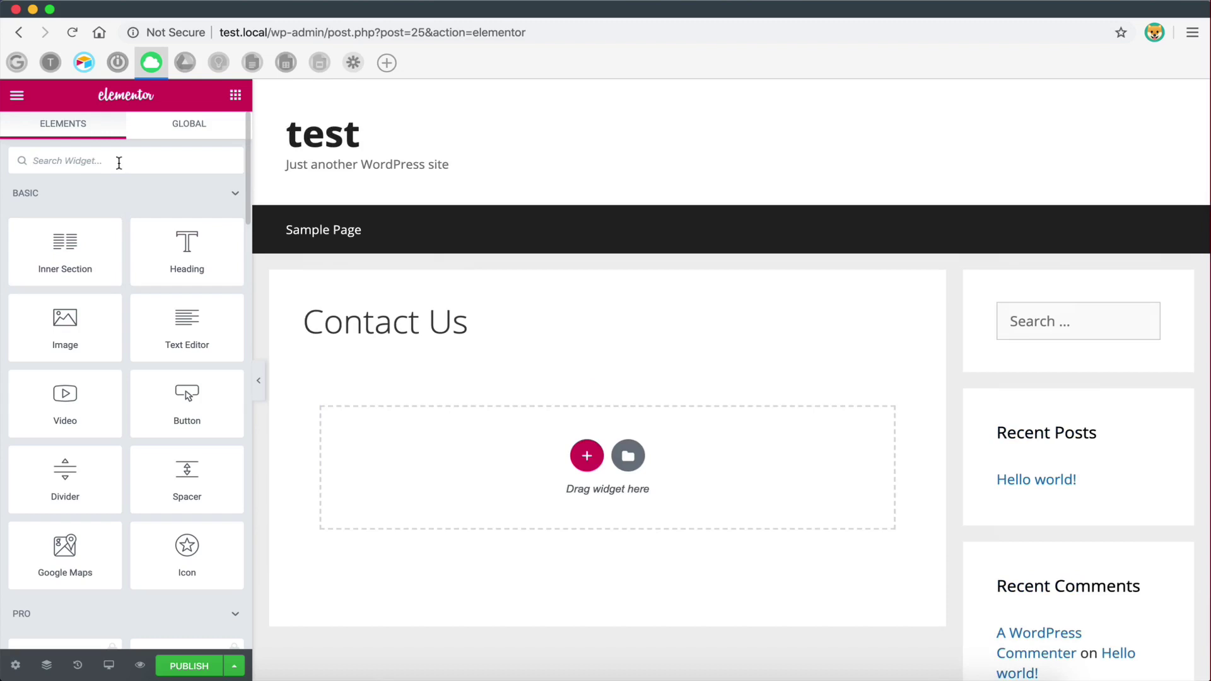
# - Place an HTML widget in the empty section under Contact Us, removing a misplaced first attempt
pyautogui.click(119, 163)
pyautogui.write('code')
pyautogui.moveTo(189, 215); pyautogui.dragTo(517, 467)
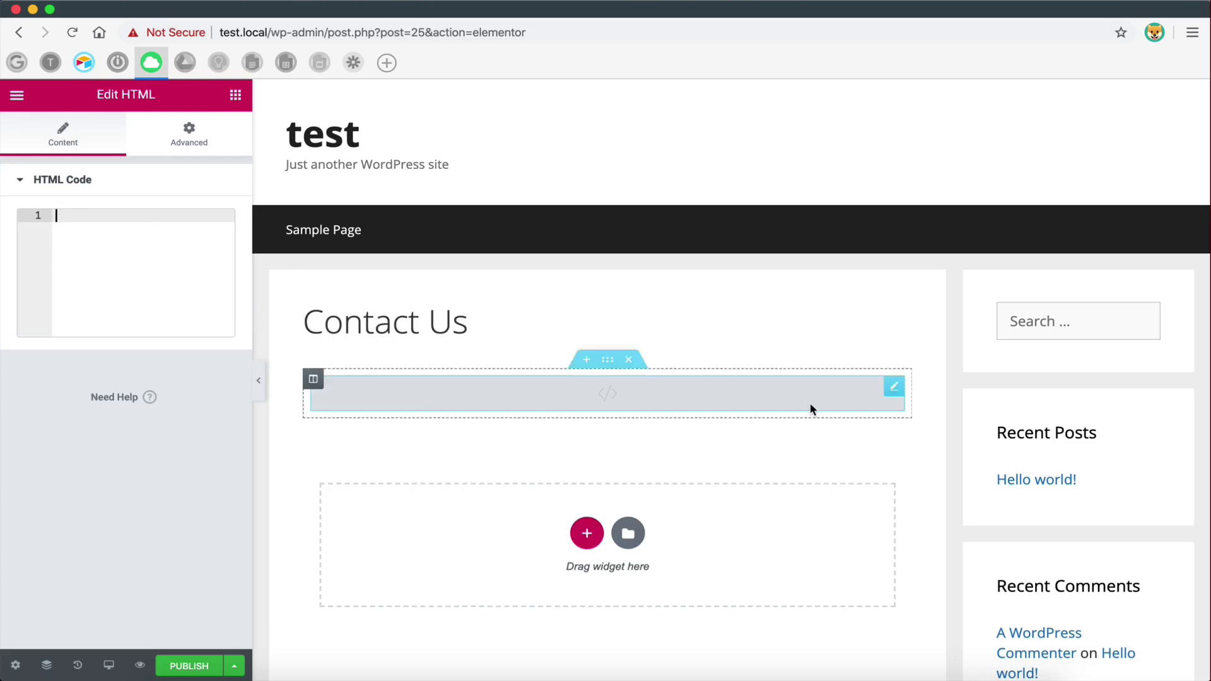
pyautogui.rightClick(892, 391)
pyautogui.click(958, 619)
pyautogui.click(93, 166)
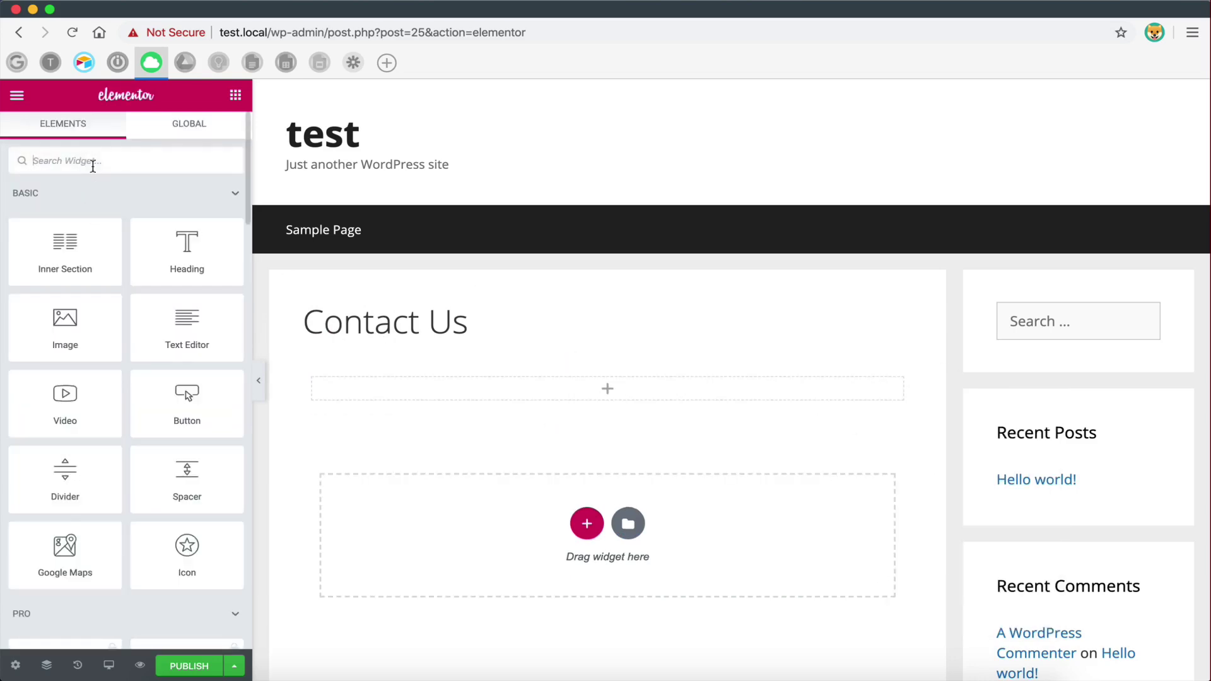
pyautogui.write('code')
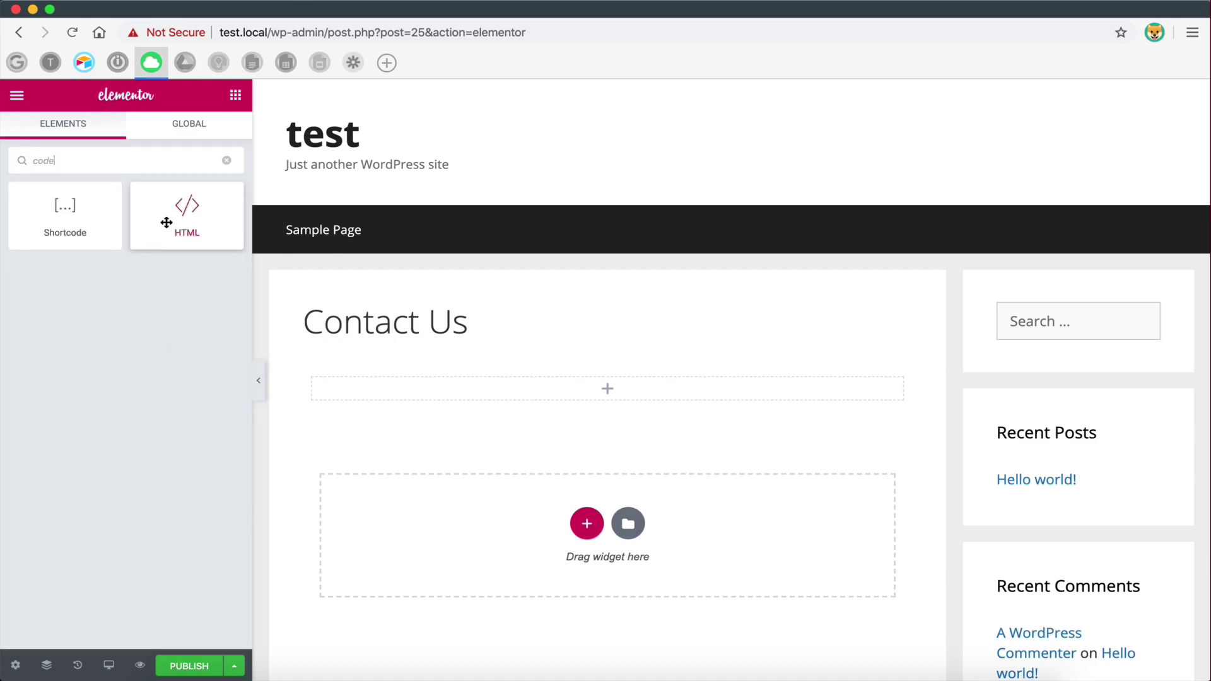
pyautogui.moveTo(167, 228); pyautogui.dragTo(443, 385)
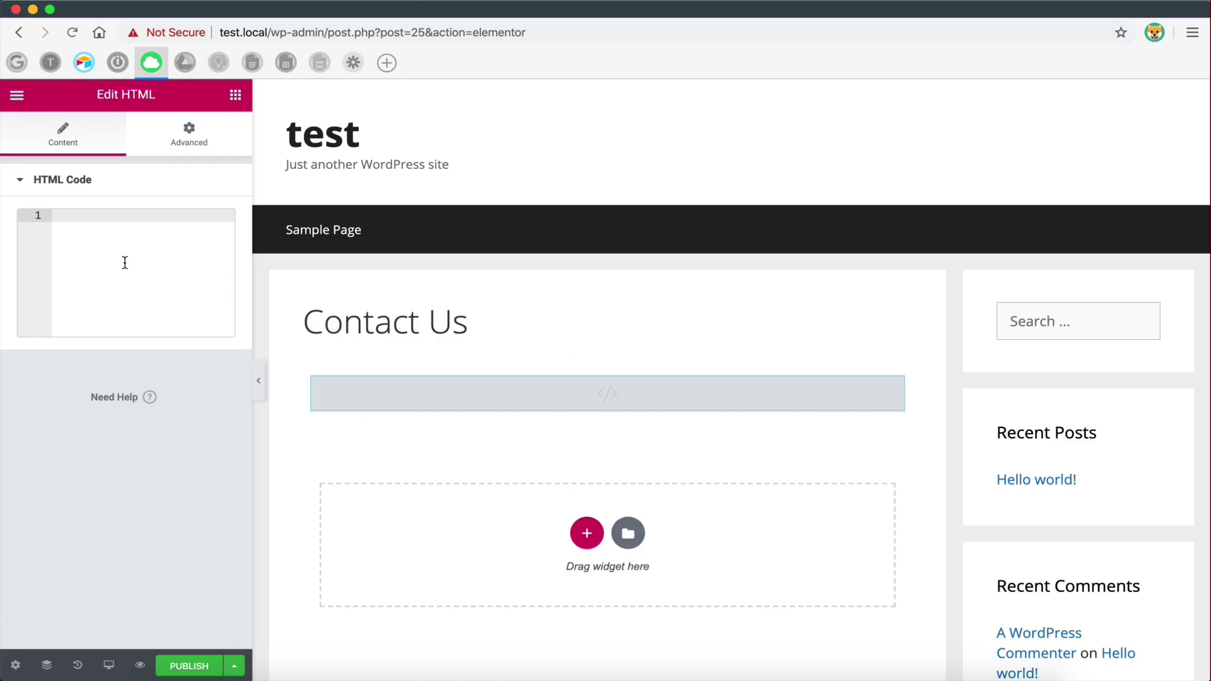
# - Exit Elementor to the WordPress dashboard, confirming Leave
pyautogui.click(17, 94)
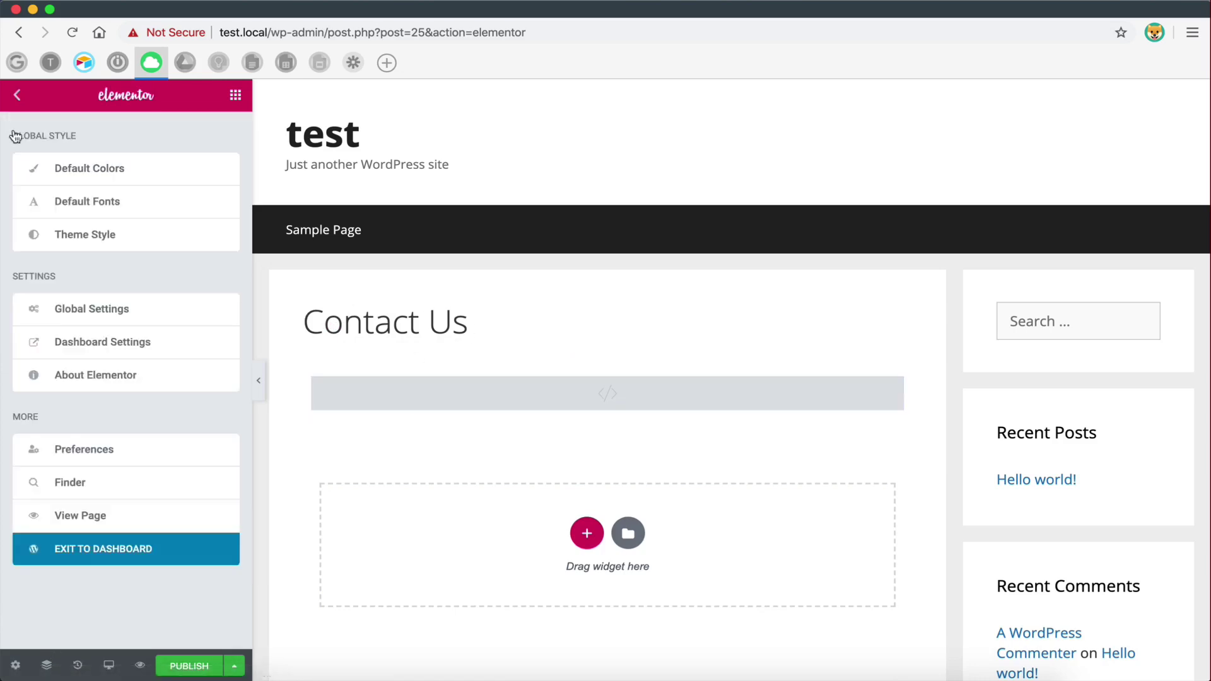
pyautogui.click(115, 551)
pyautogui.click(730, 248)
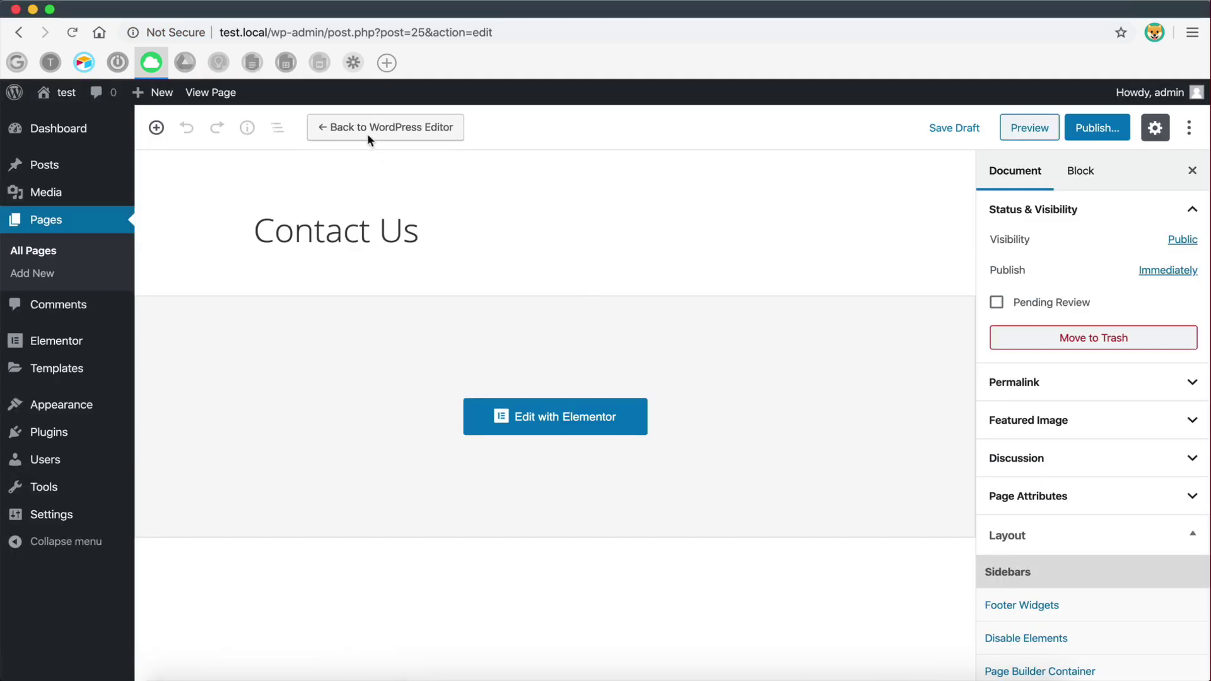
# - Switch back to the block editor and insert then remove a Code block
pyautogui.click(367, 134)
pyautogui.click(683, 434)
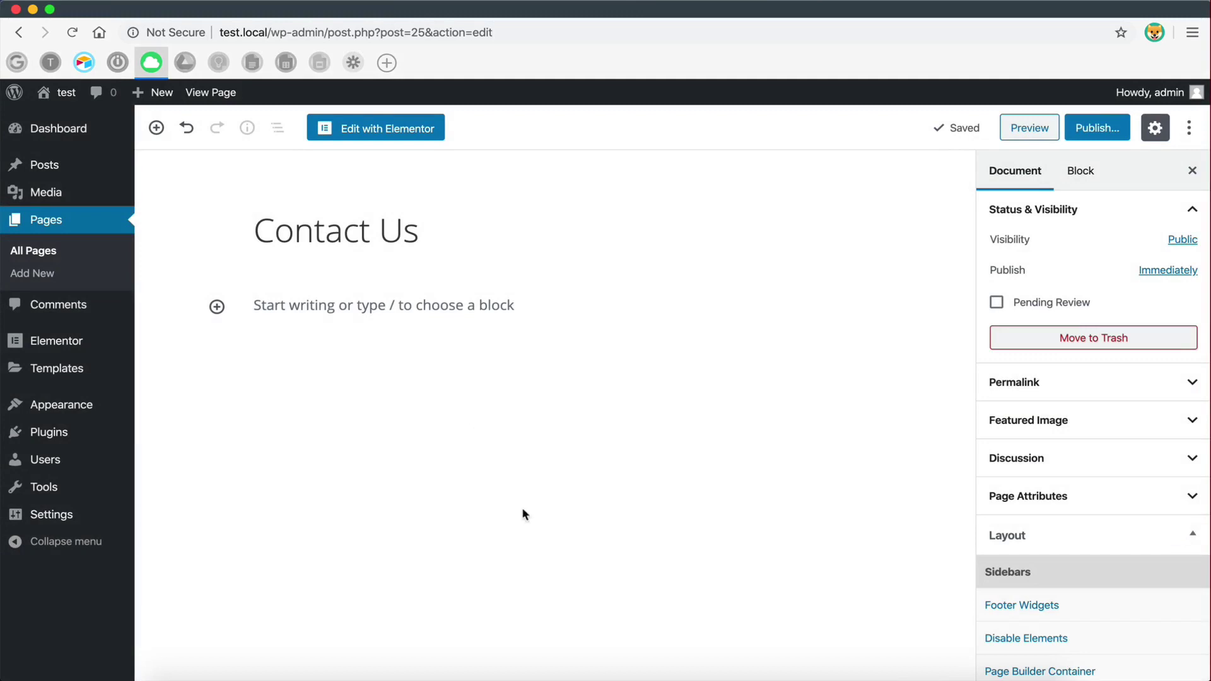
pyautogui.click(320, 297)
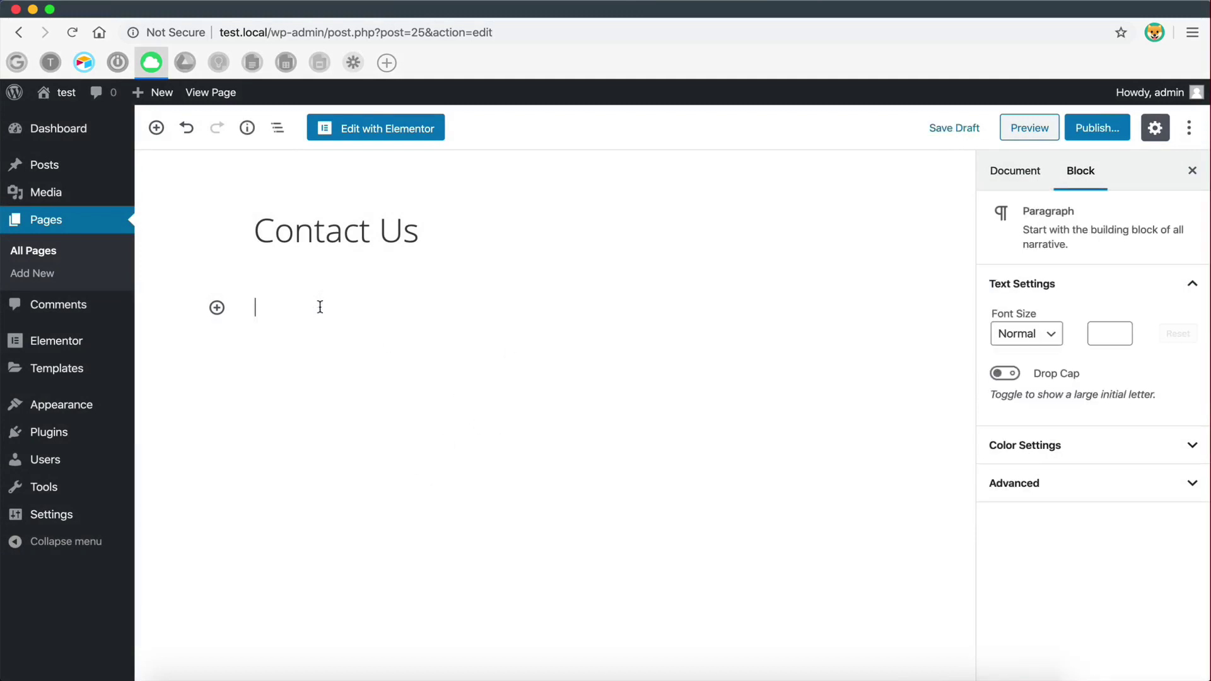
pyautogui.click(217, 307)
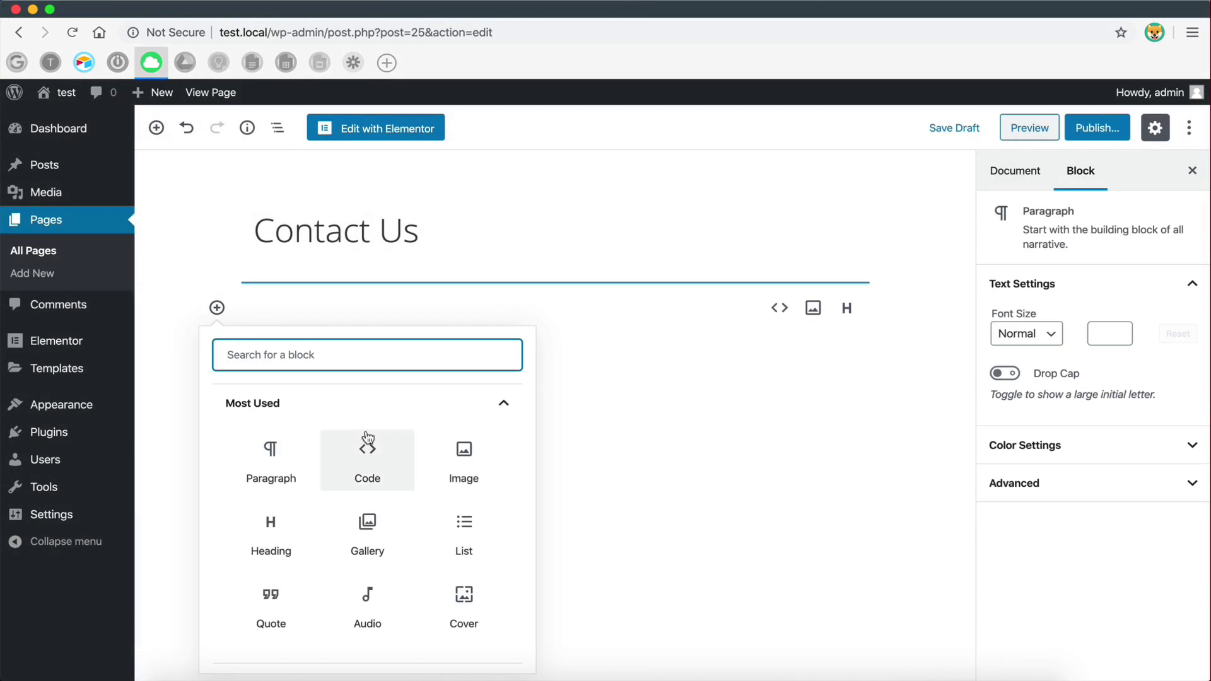
pyautogui.click(366, 467)
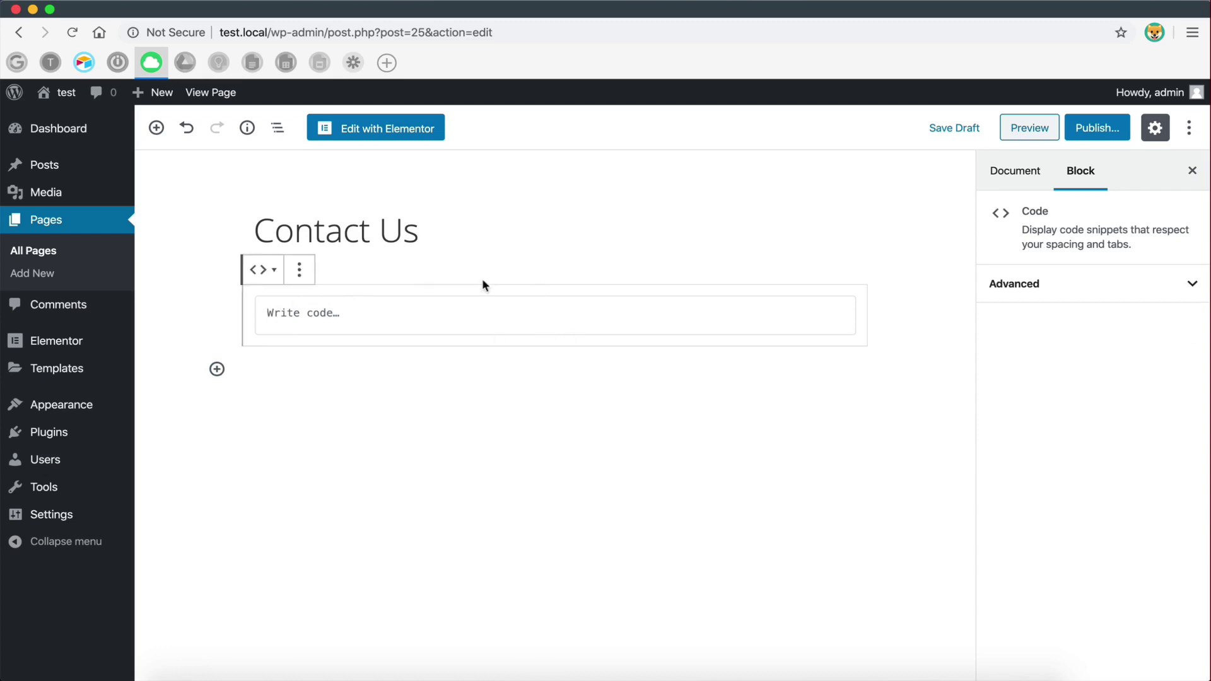
pyautogui.click(299, 270)
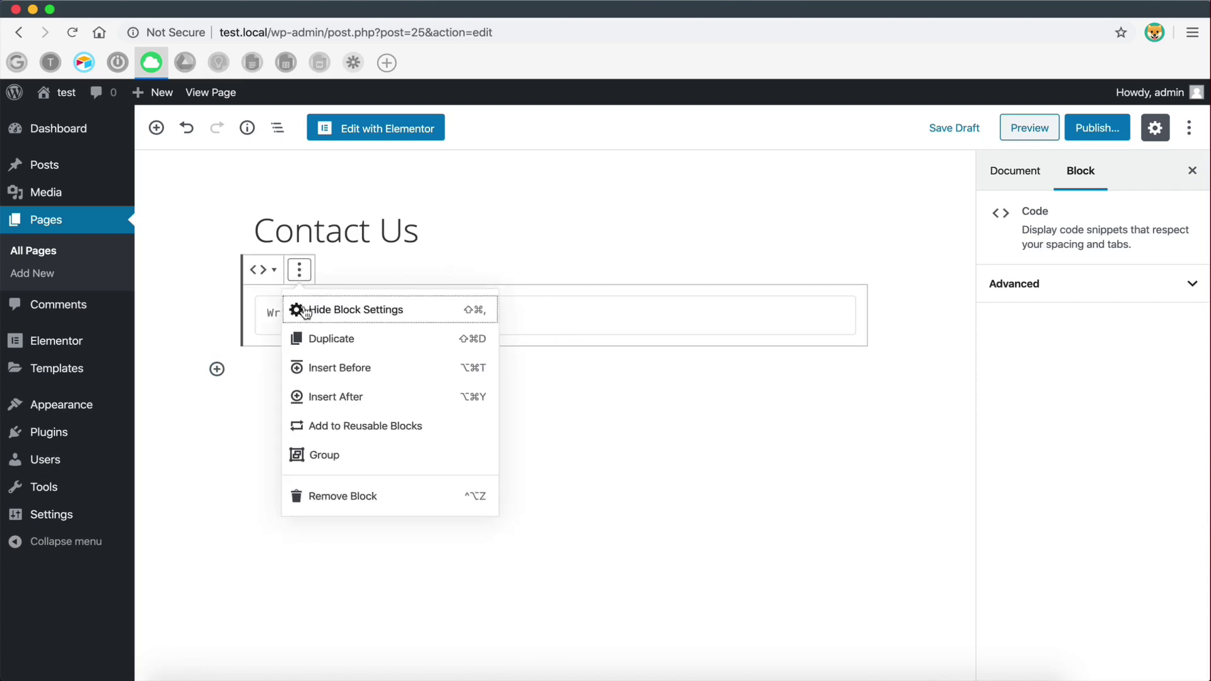
pyautogui.click(365, 498)
# - Reopen the page in Elementor and drop an HTML widget into the empty section
pyautogui.click(383, 138)
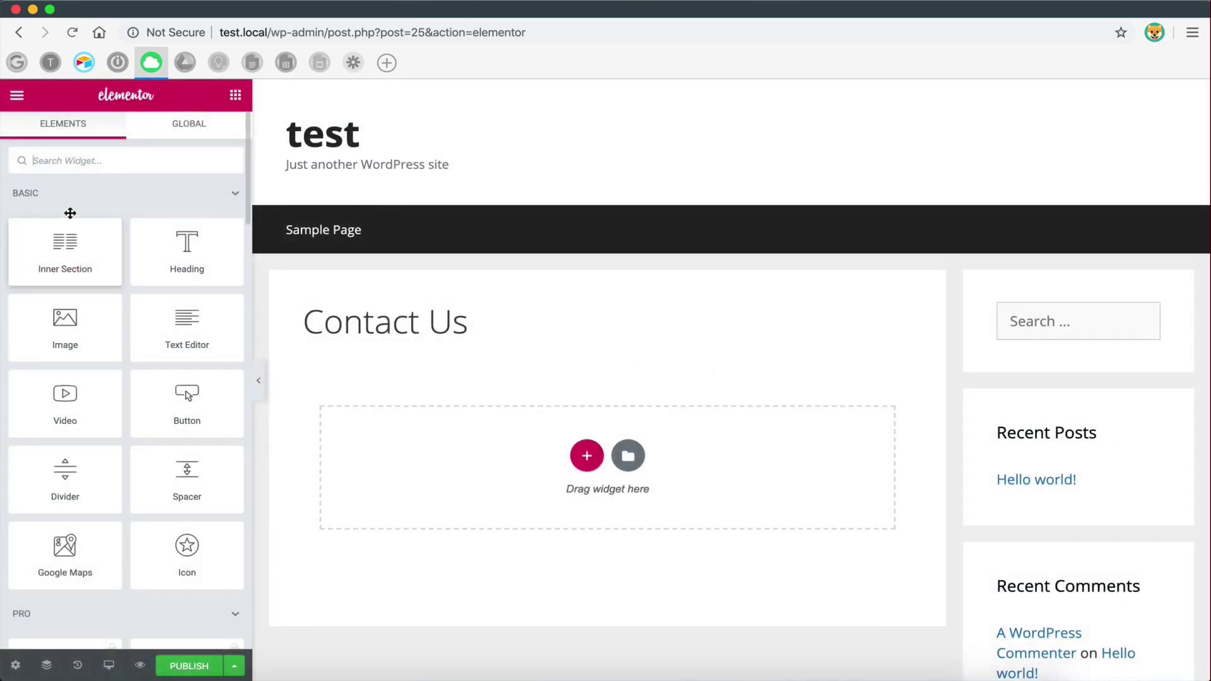
pyautogui.click(82, 162)
pyautogui.write('code')
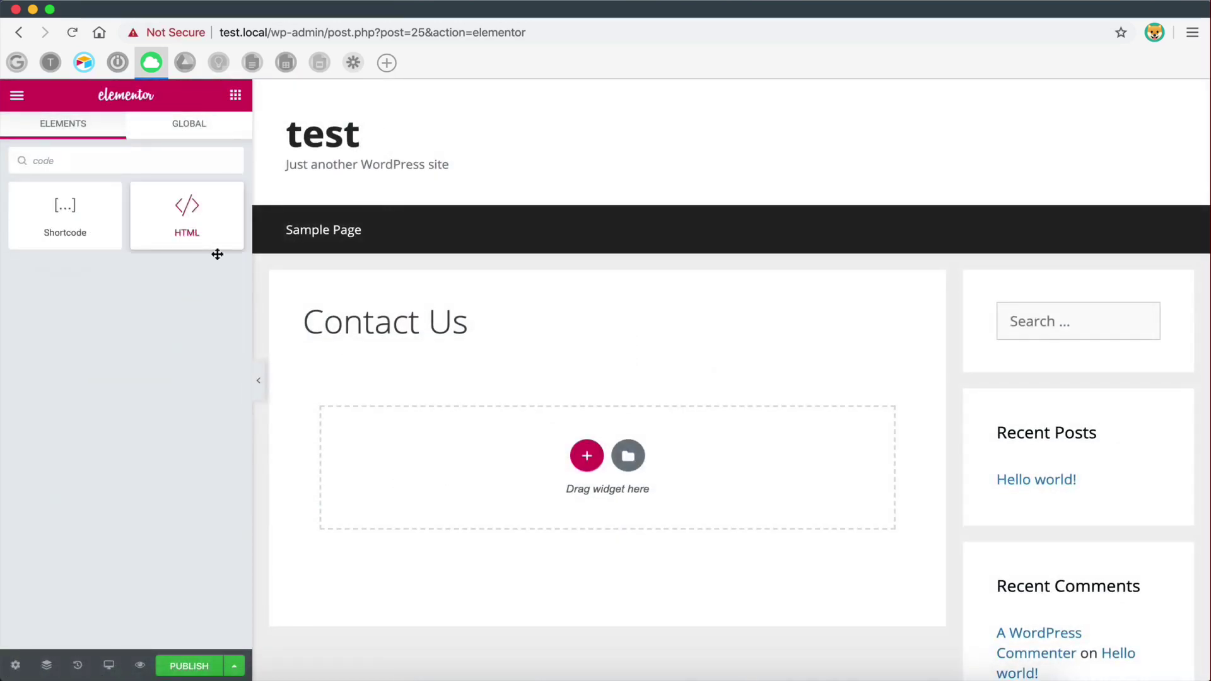
pyautogui.moveTo(217, 249); pyautogui.dragTo(617, 422)
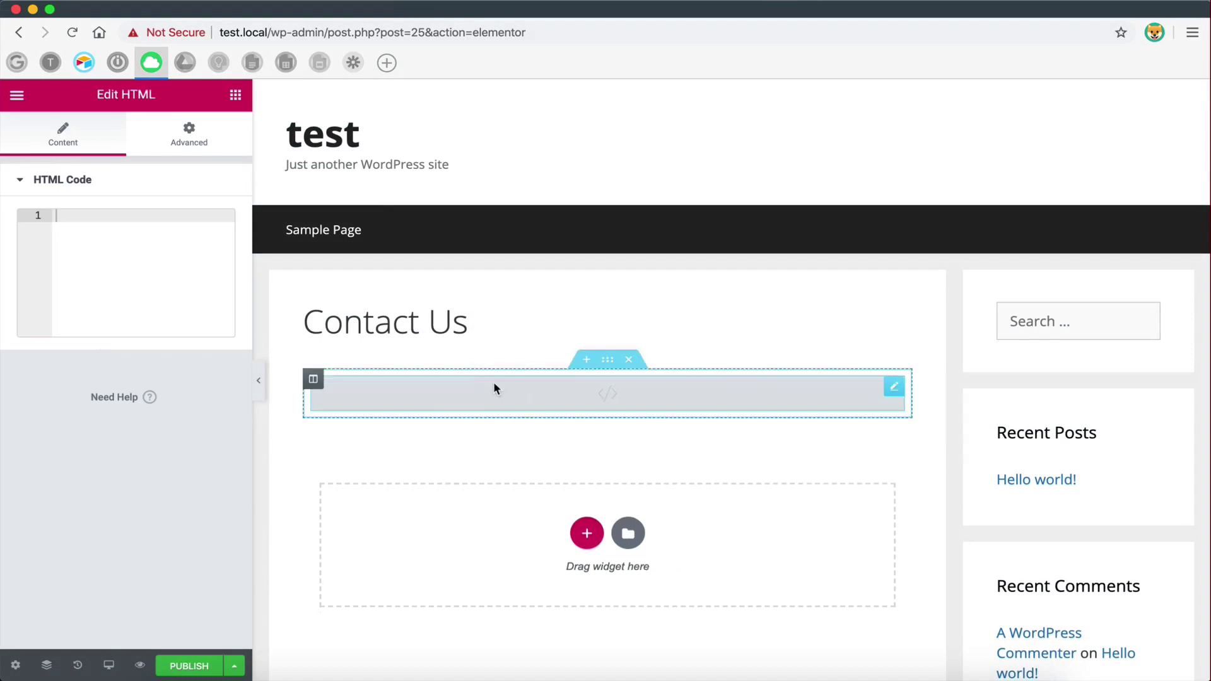
pyautogui.hotkey('ctrl', 'Left')
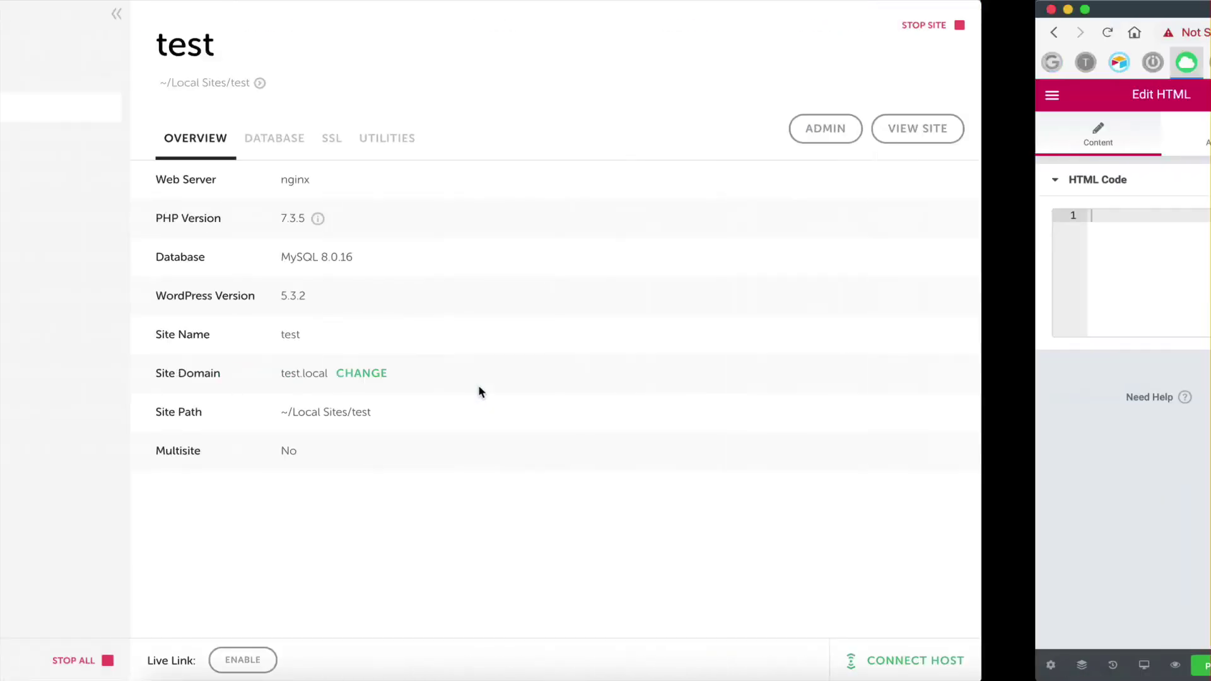
pyautogui.hotkey('ctrl', 'Right')
# - Rename the primary Name field to 'Full Name'
pyautogui.click(83, 64)
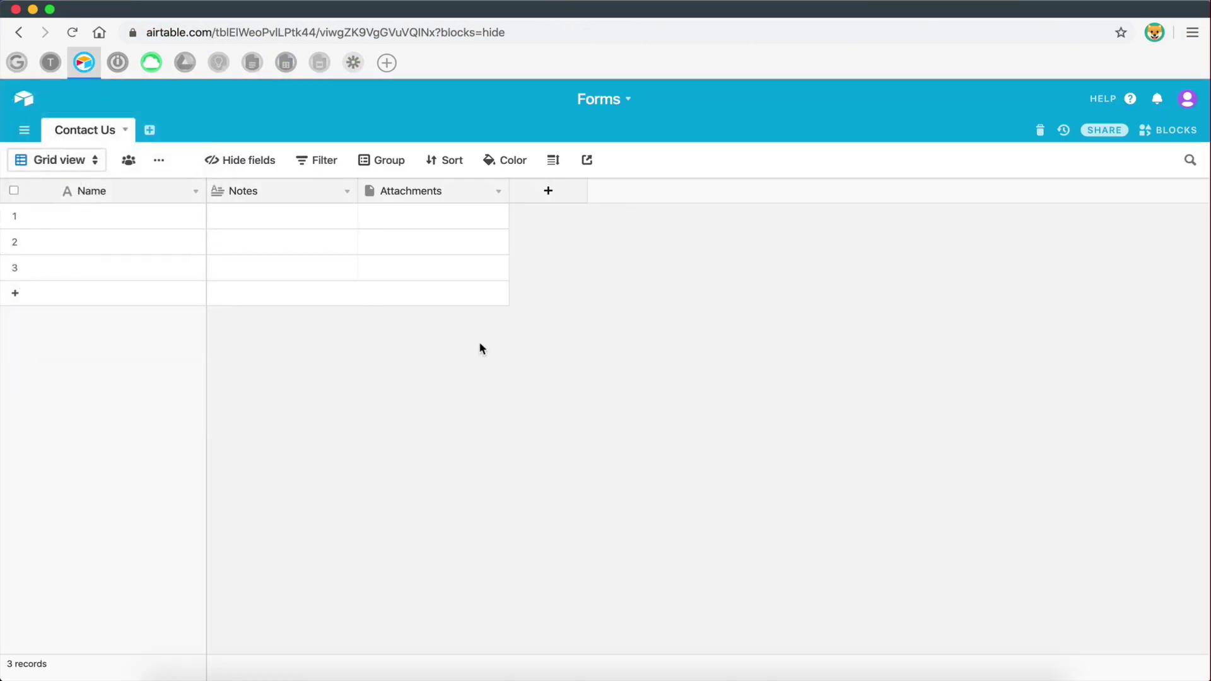
pyautogui.doubleClick(97, 190)
pyautogui.write('F')
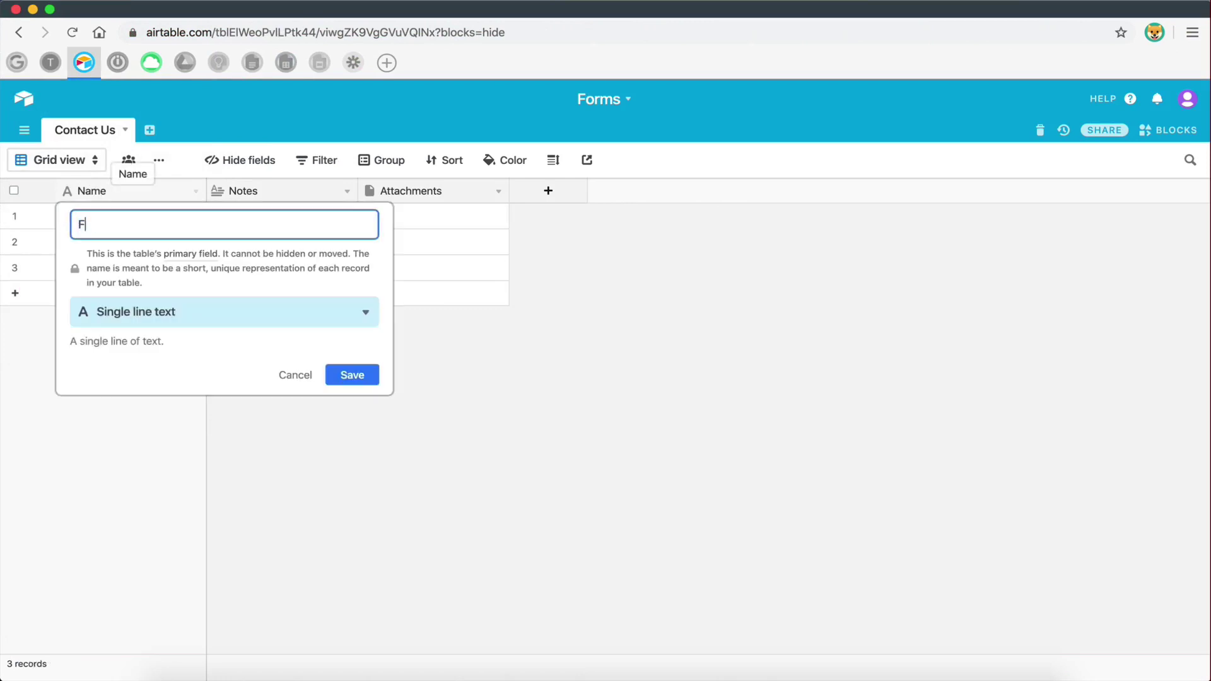
pyautogui.write('ull Name')
pyautogui.click(352, 375)
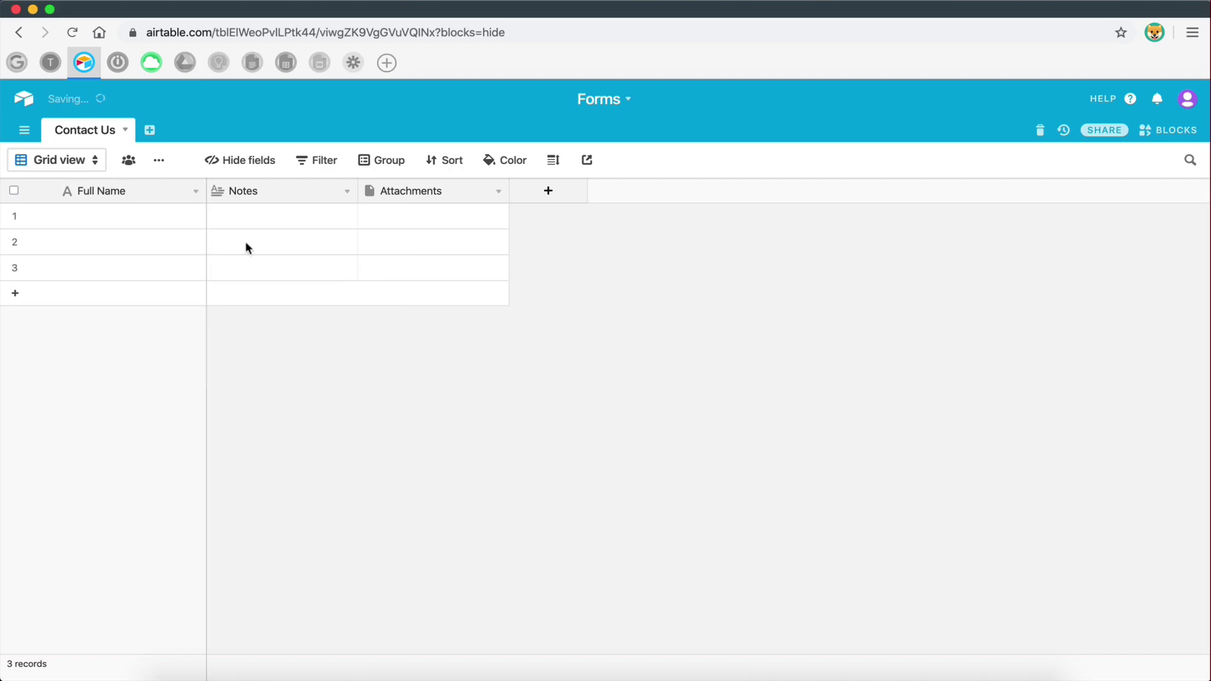
# - Rename Notes to 'Message' and make it a Long text field
pyautogui.doubleClick(257, 192)
pyautogui.write('Mes')
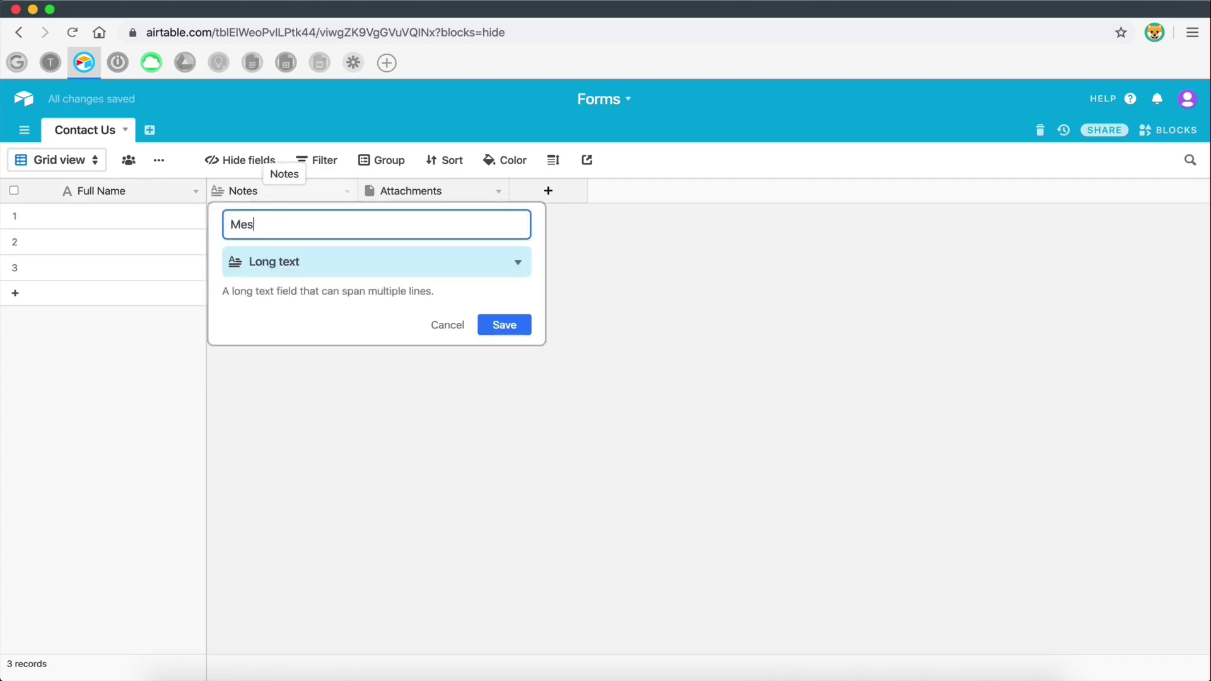
pyautogui.write('sage')
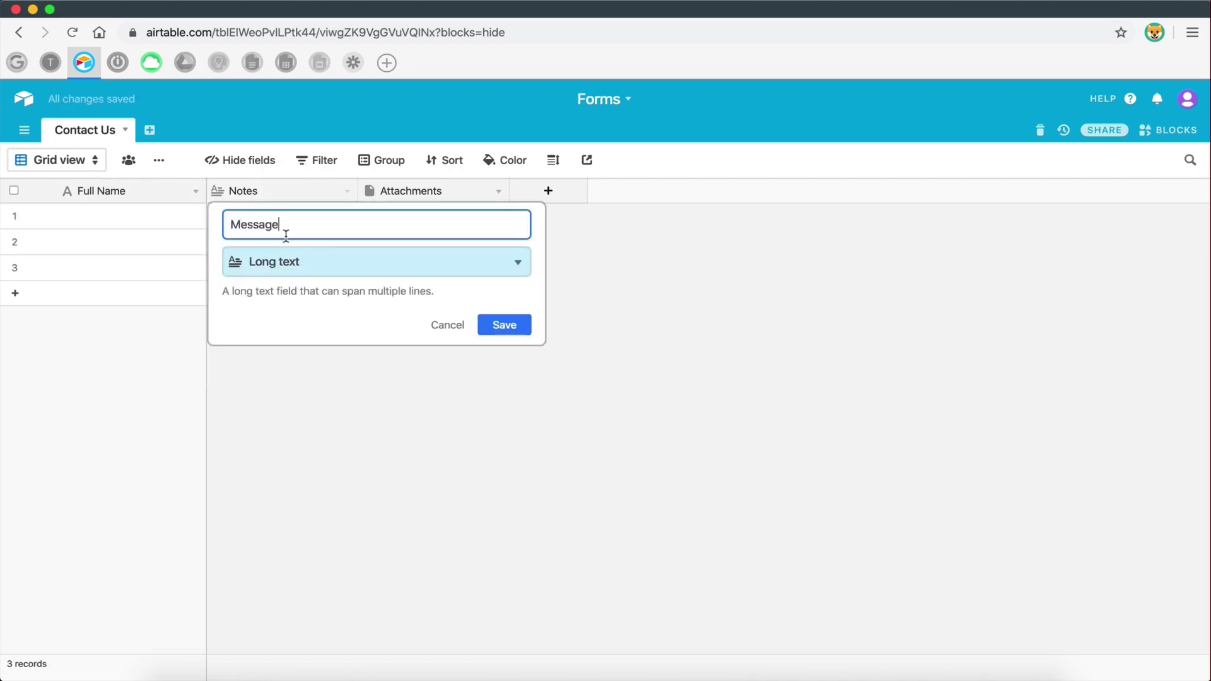
pyautogui.click(271, 265)
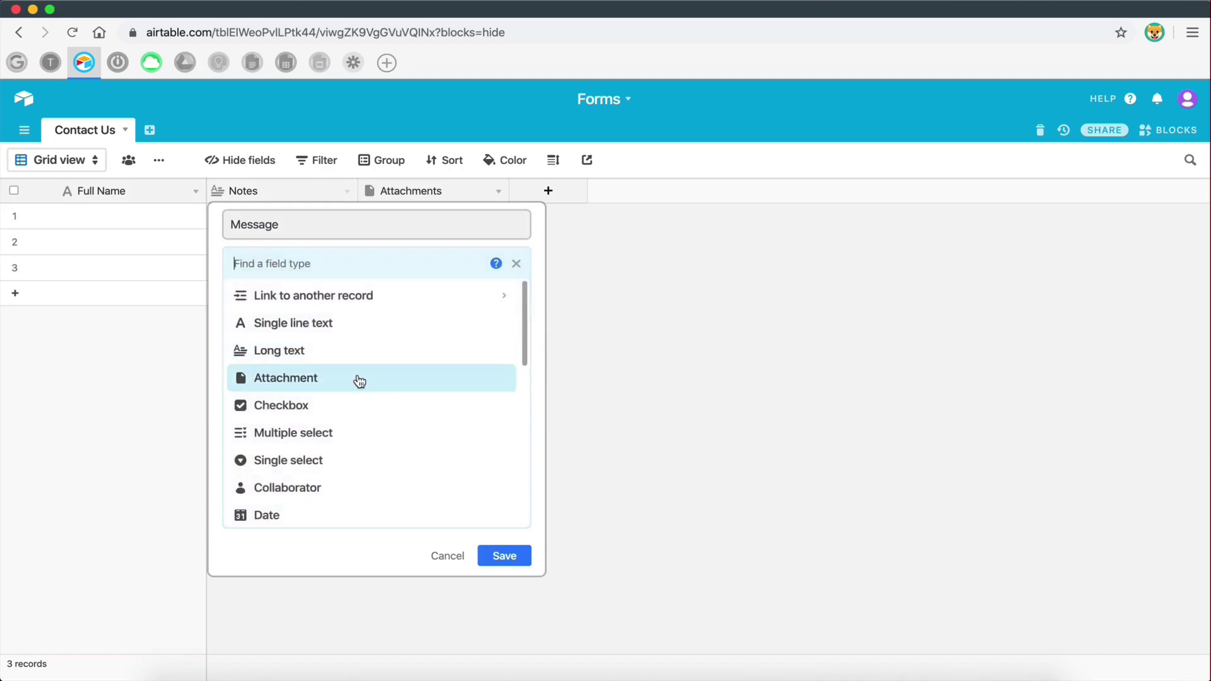
pyautogui.scroll(-5, 347, 414)
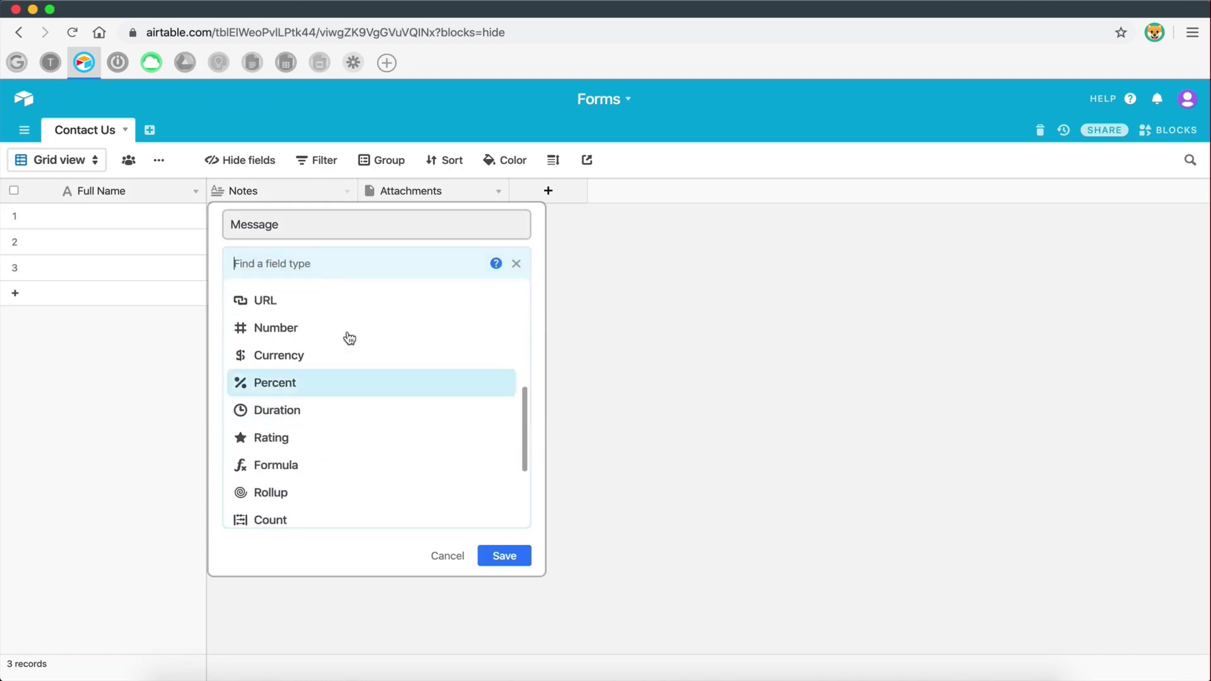
pyautogui.scroll(-3, 339, 498)
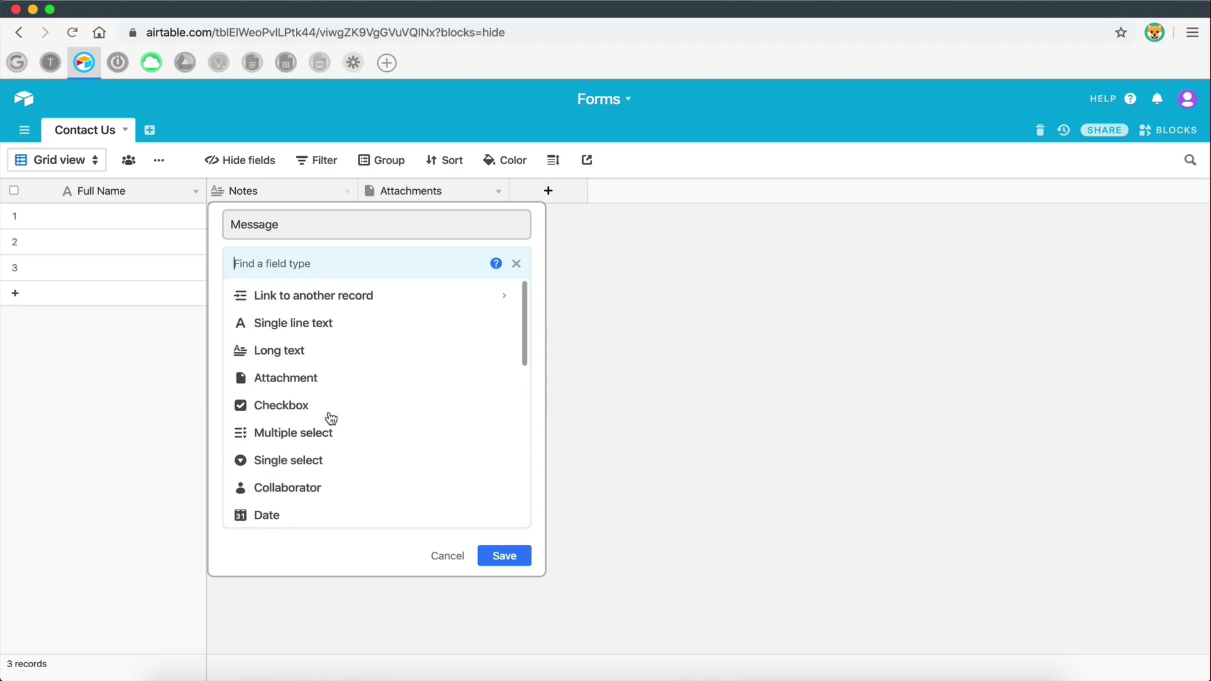
pyautogui.click(273, 352)
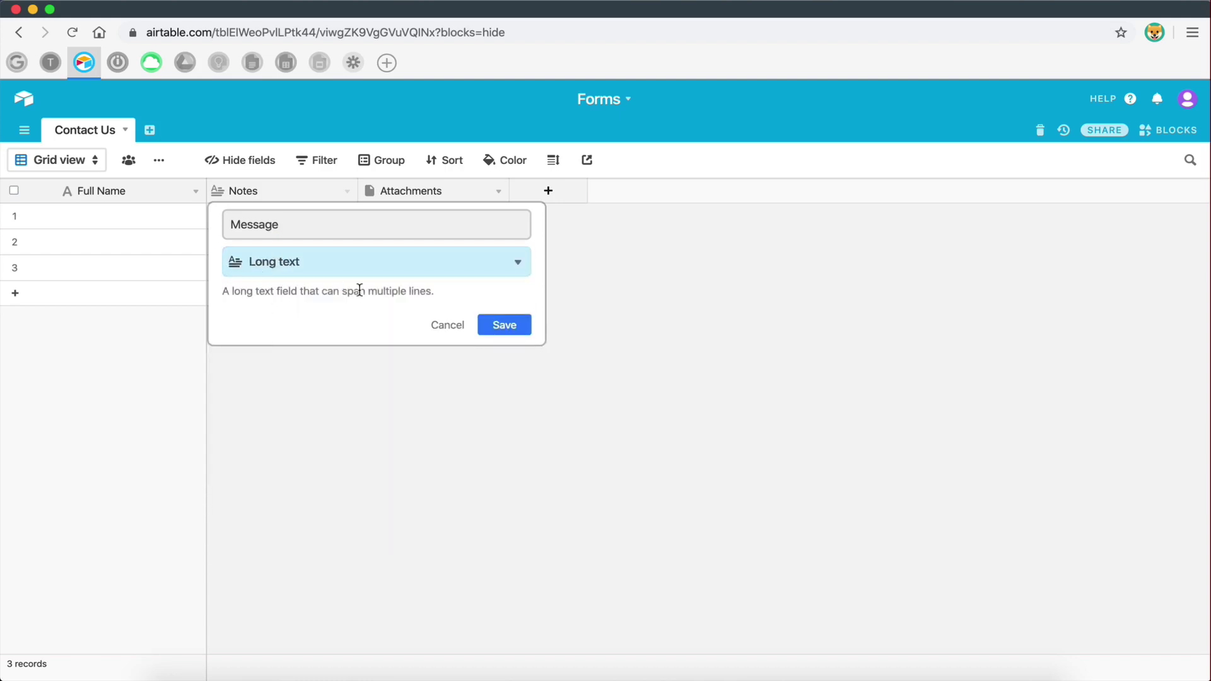
pyautogui.click(518, 330)
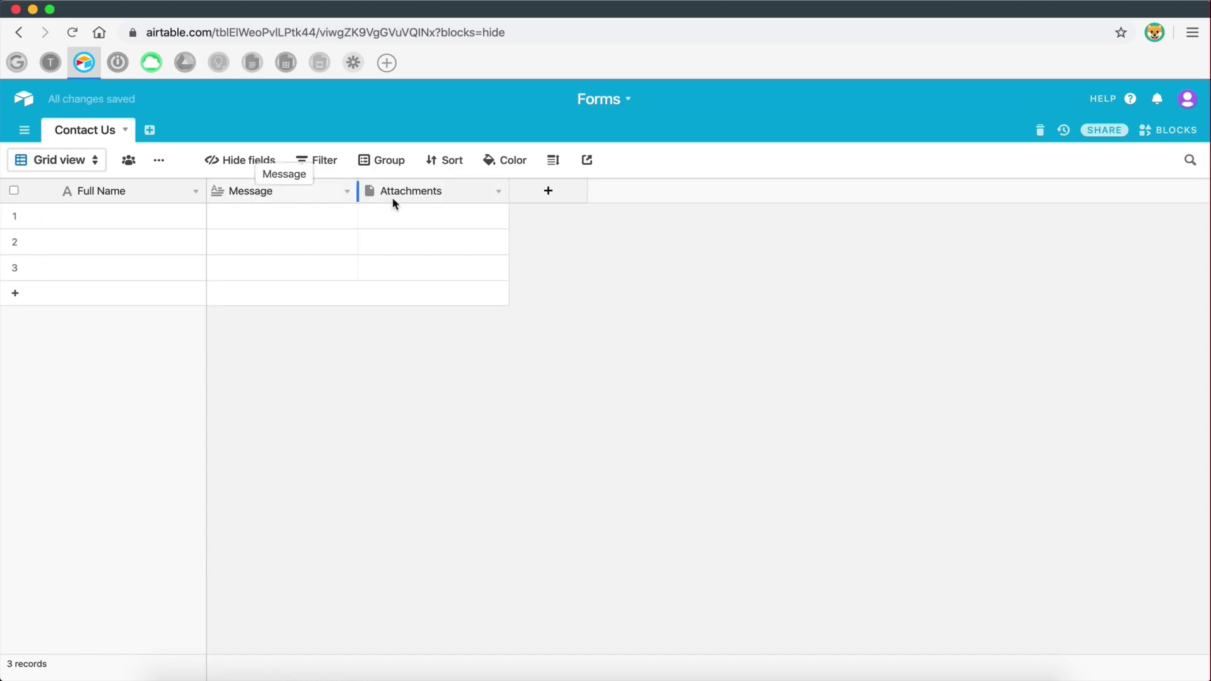
# - Change Attachments into an Email-type field named 'Email' and move it before Message
pyautogui.click(416, 196)
pyautogui.rightClick(418, 197)
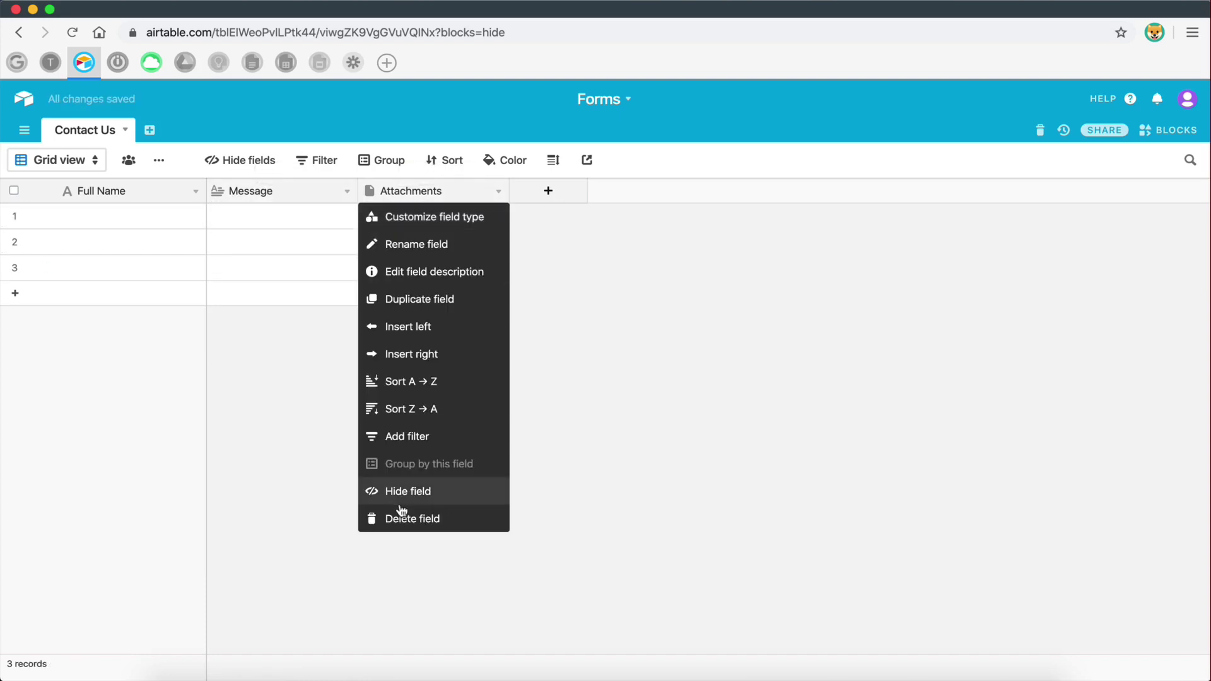
pyautogui.click(419, 219)
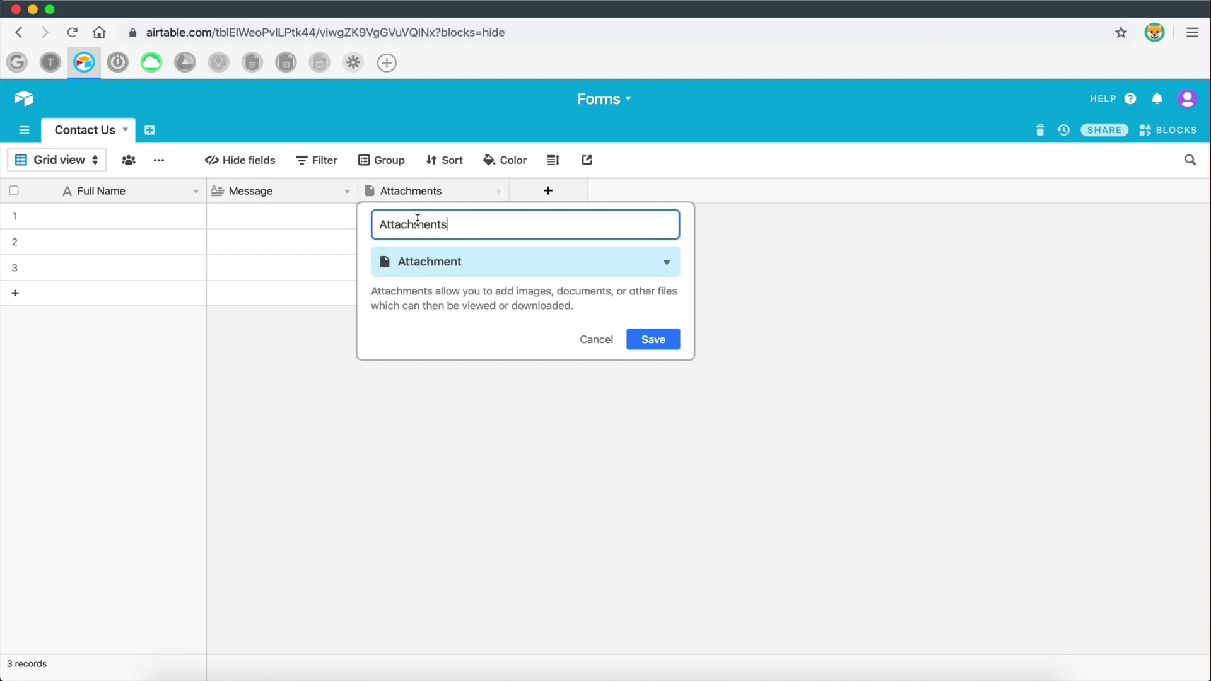
pyautogui.press('super+a')
pyautogui.write('Email')
pyautogui.click(518, 281)
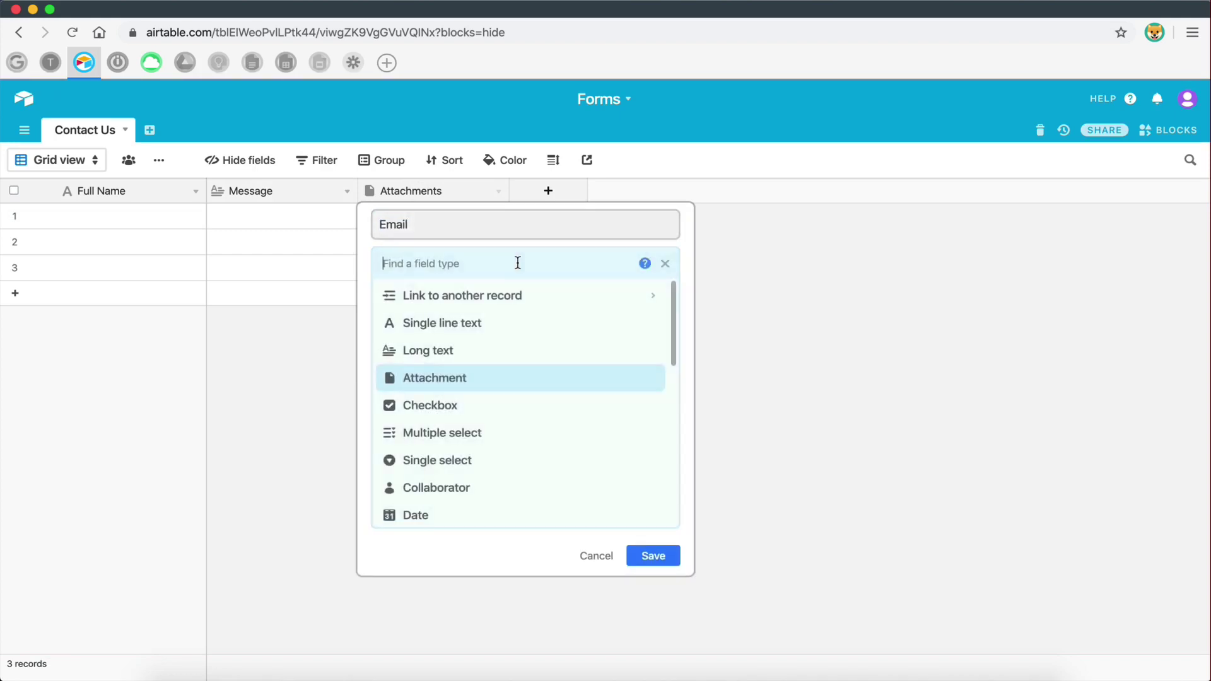
pyautogui.scroll(-5, 495, 405)
pyautogui.scroll(10, 475, 495)
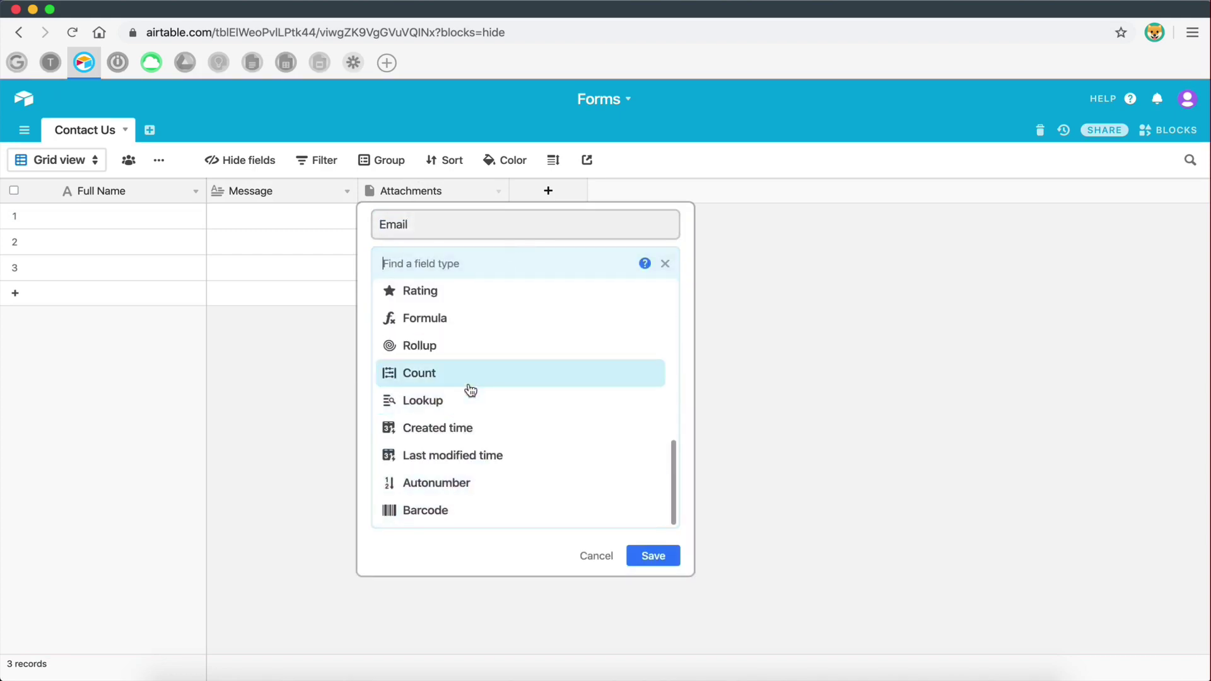
pyautogui.write('email')
pyautogui.click(404, 297)
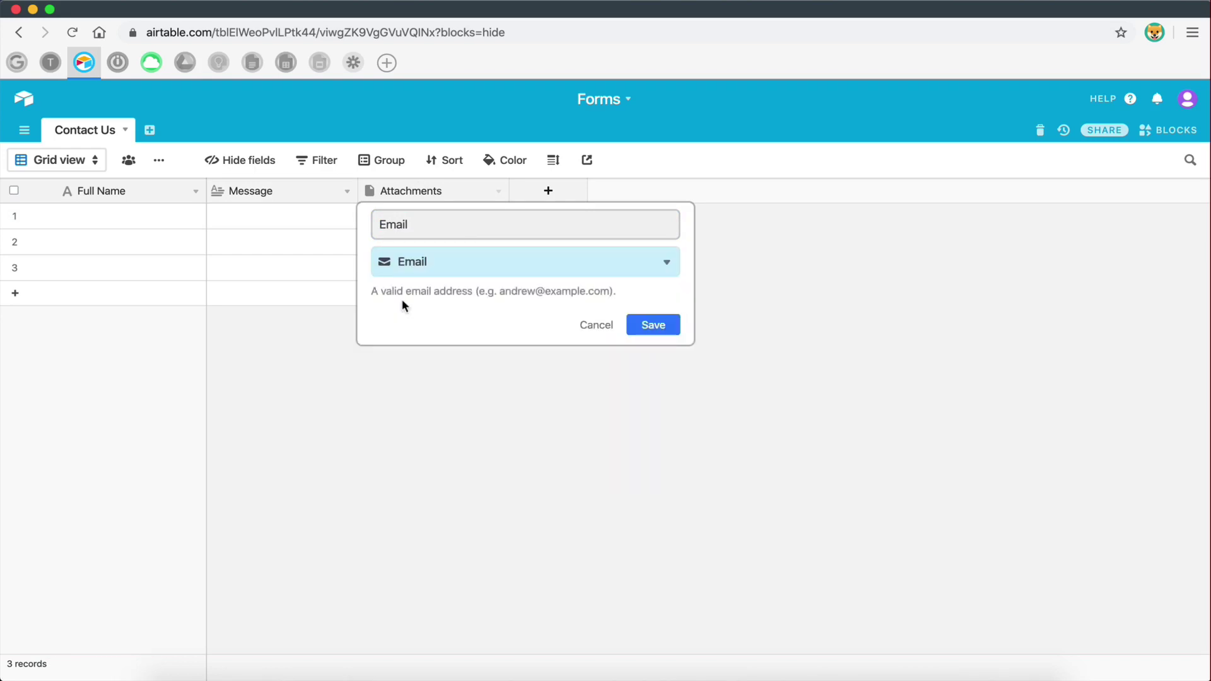
pyautogui.click(632, 338)
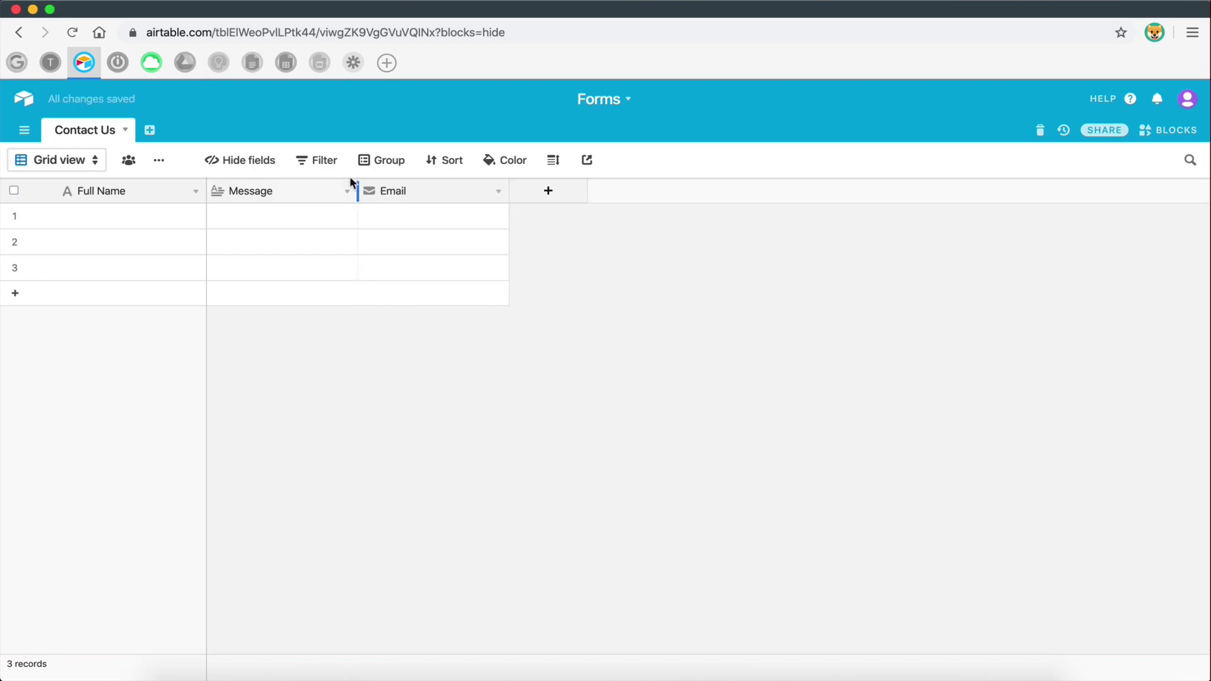
pyautogui.moveTo(392, 195); pyautogui.dragTo(207, 201)
# - Add a form view to Contact Us and title it 'Have any questions? Feel free to contact us below!'
pyautogui.click(79, 162)
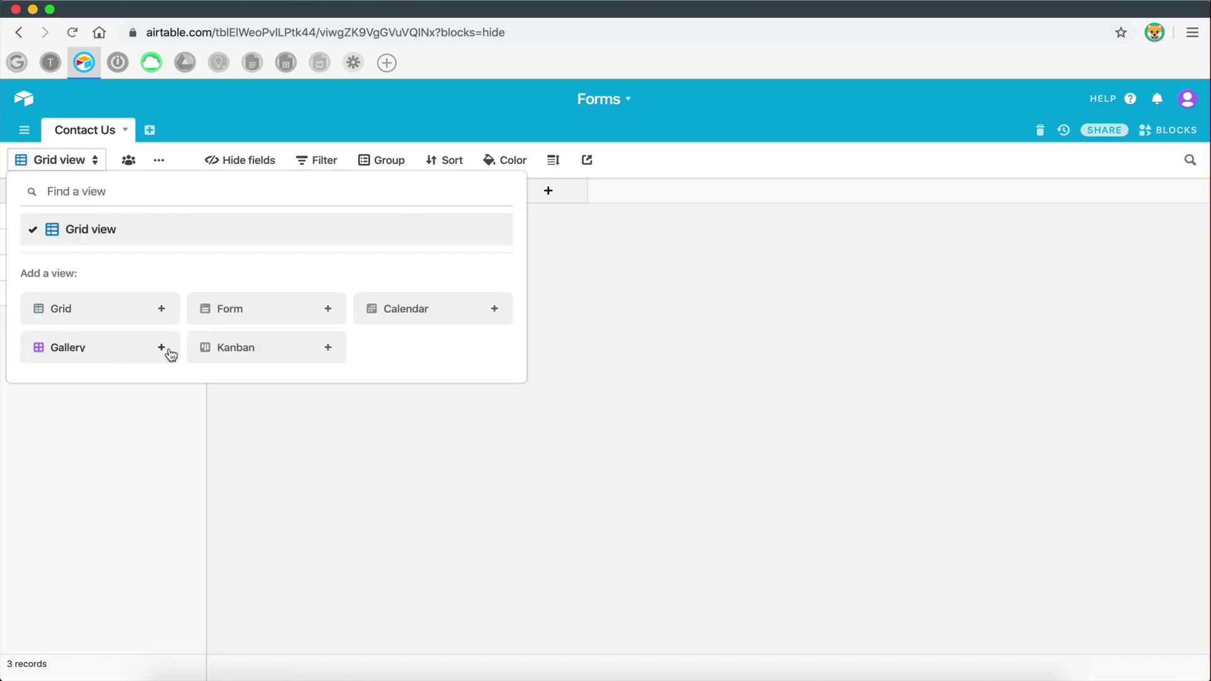
pyautogui.click(328, 309)
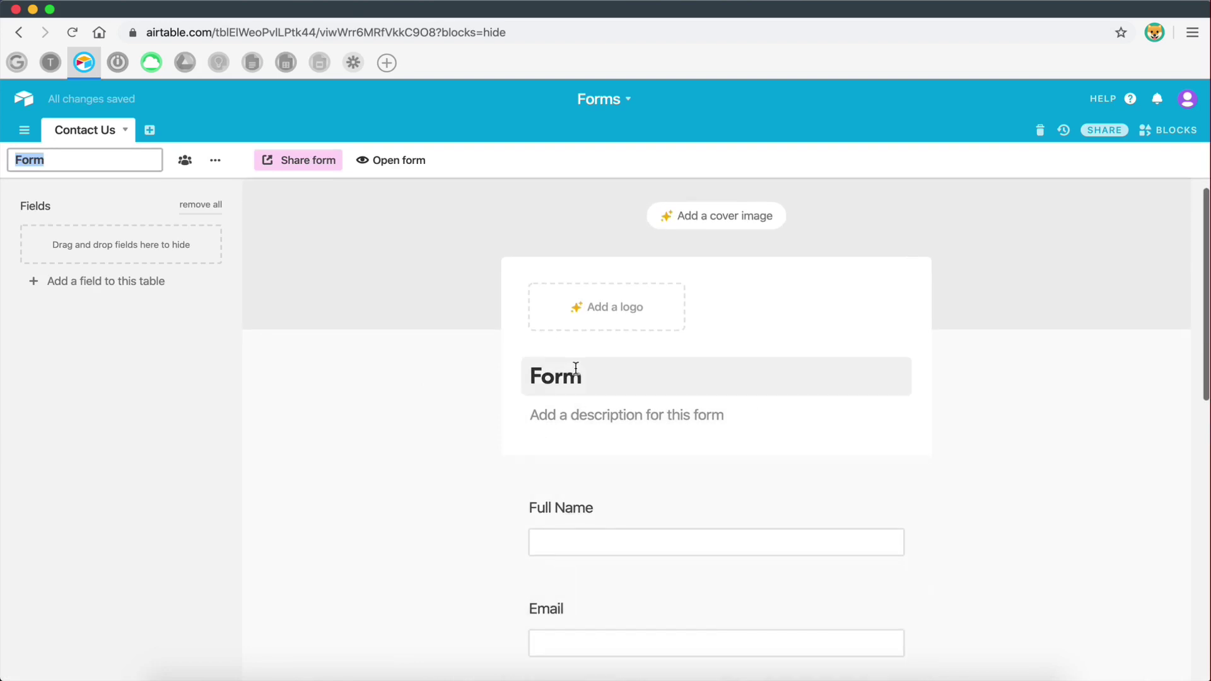
pyautogui.click(576, 370)
pyautogui.press('BackSpace')
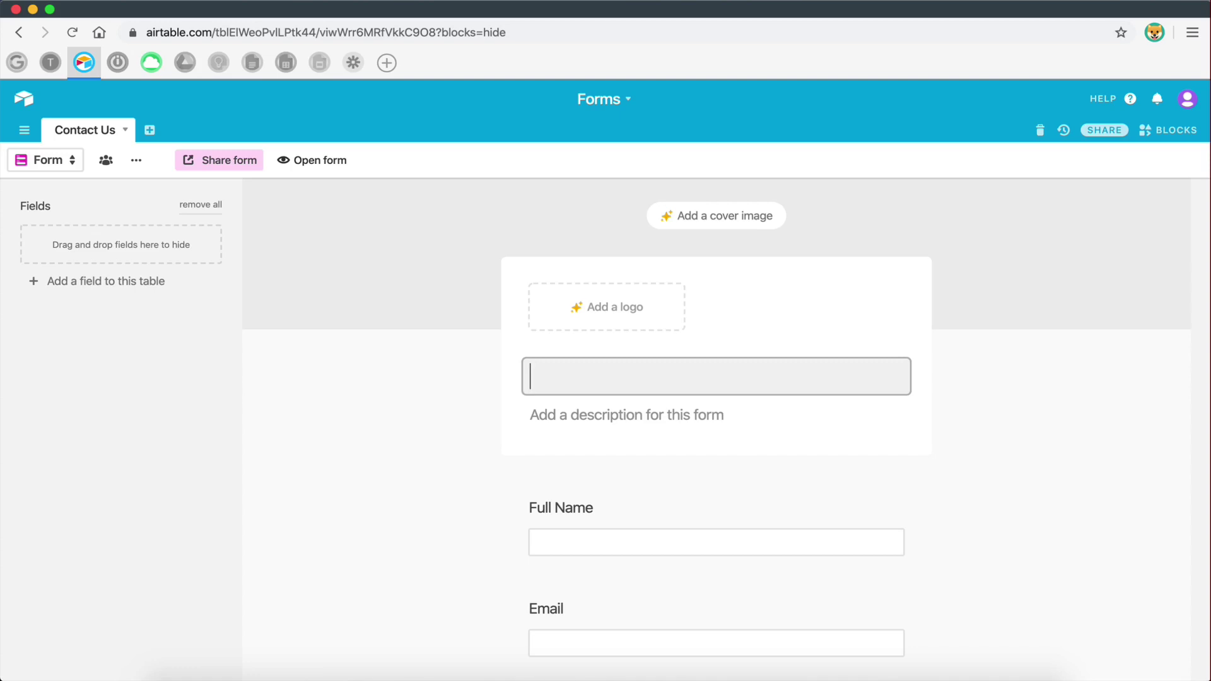
pyautogui.write('Have a')
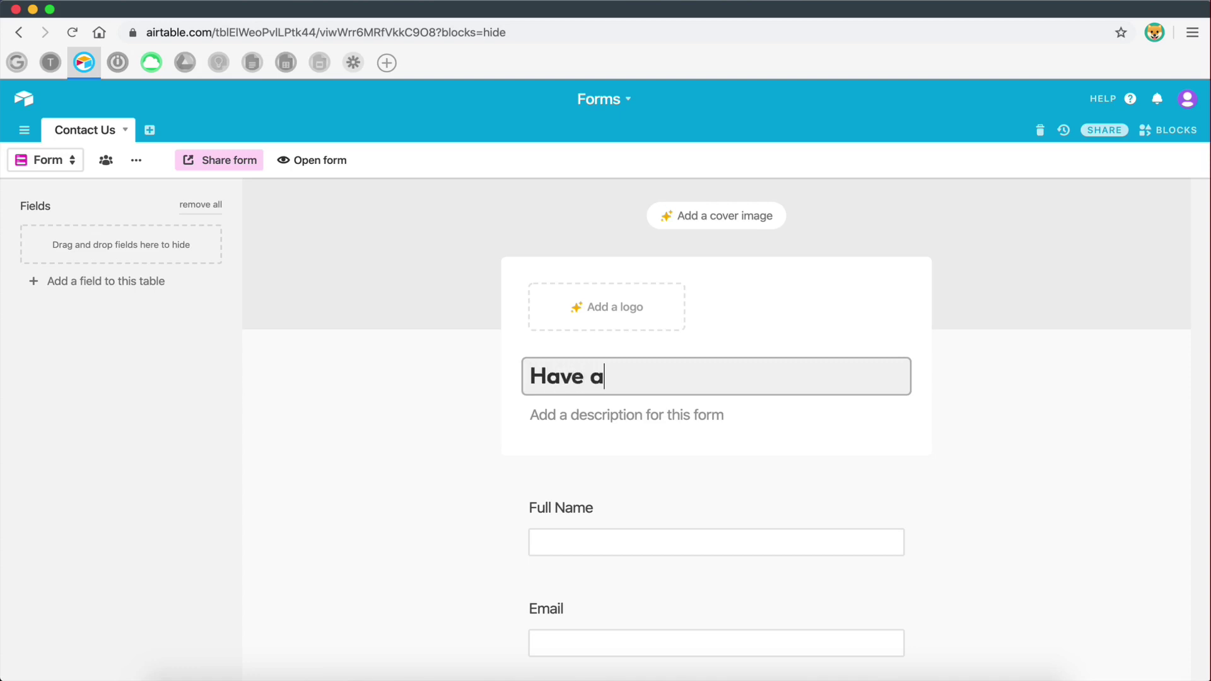
pyautogui.write('ny questions')
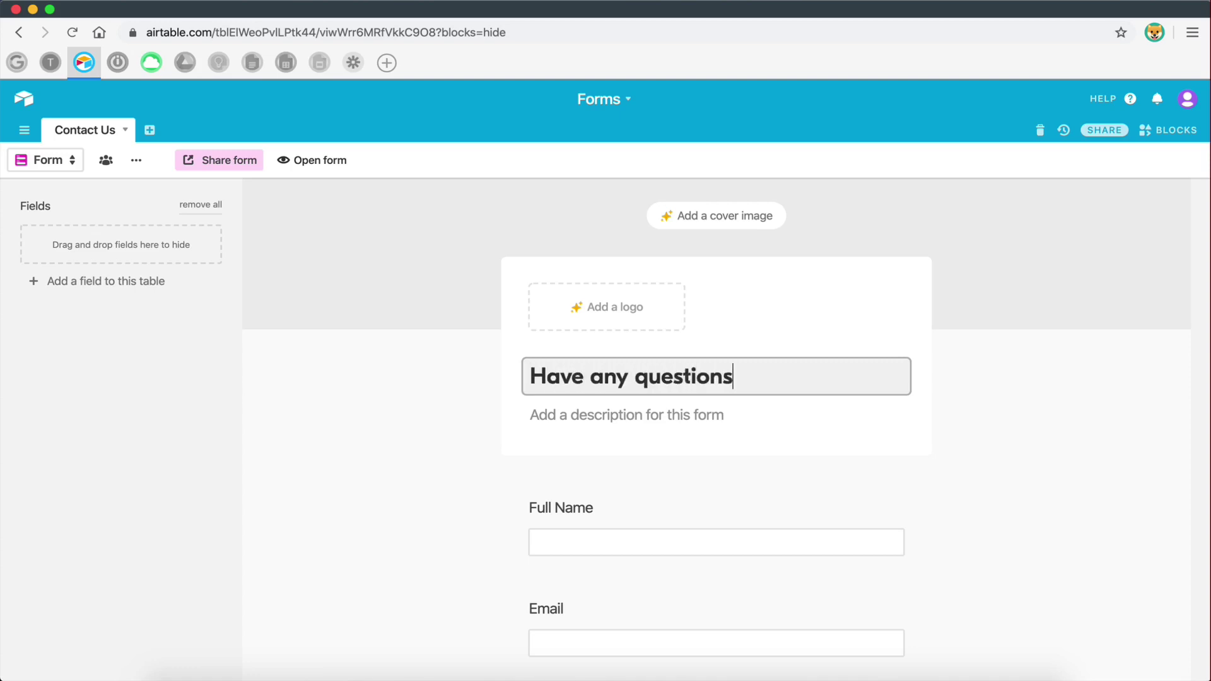
pyautogui.write('? Feel fr')
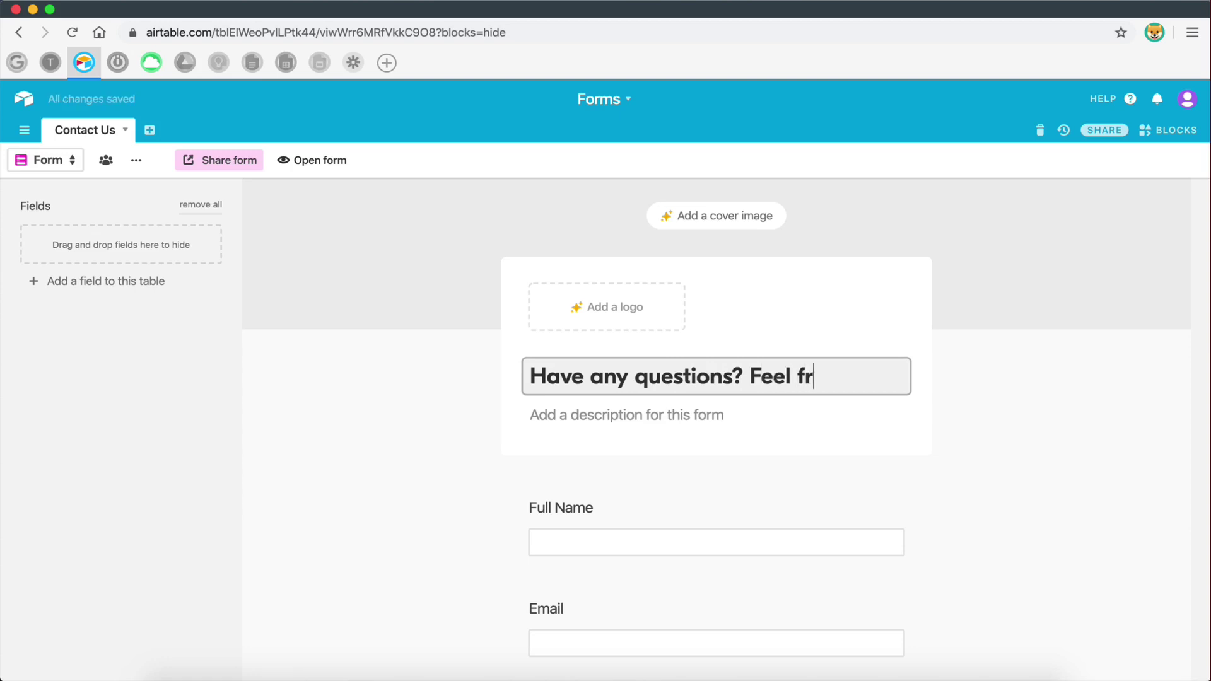
pyautogui.write('ee to contact ')
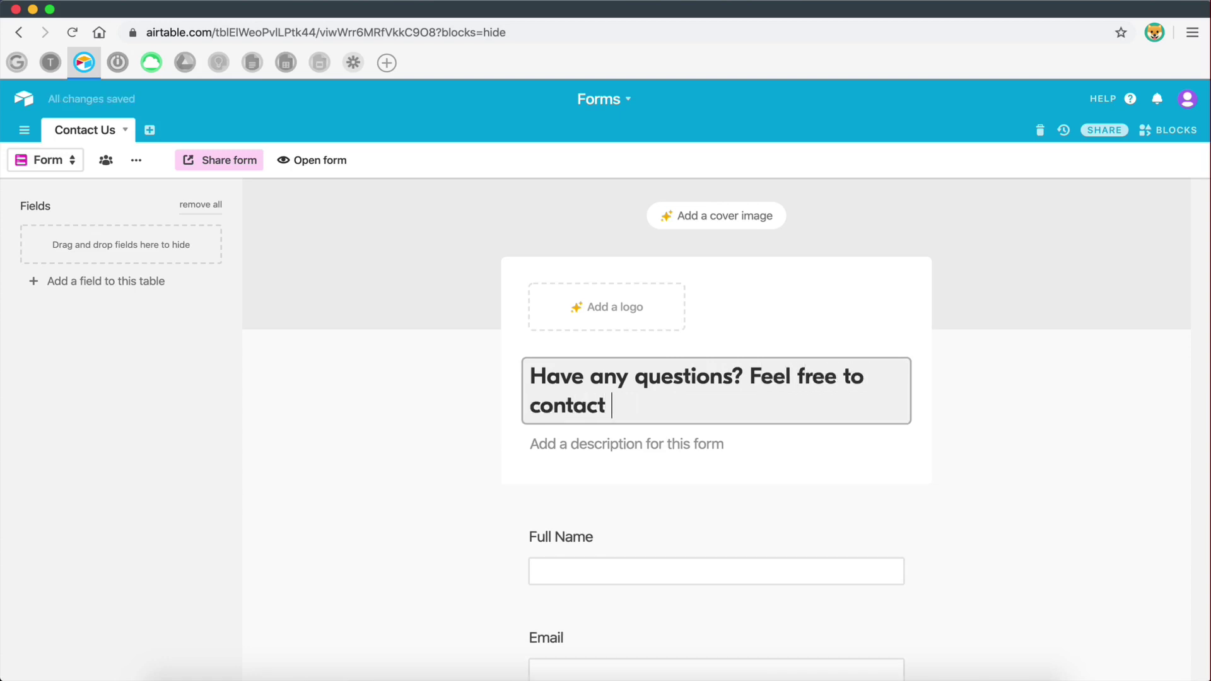
pyautogui.write('us belo')
pyautogui.press('BackSpace')
pyautogui.press('BackSpace')
pyautogui.press('BackSpace')
pyautogui.write('below')
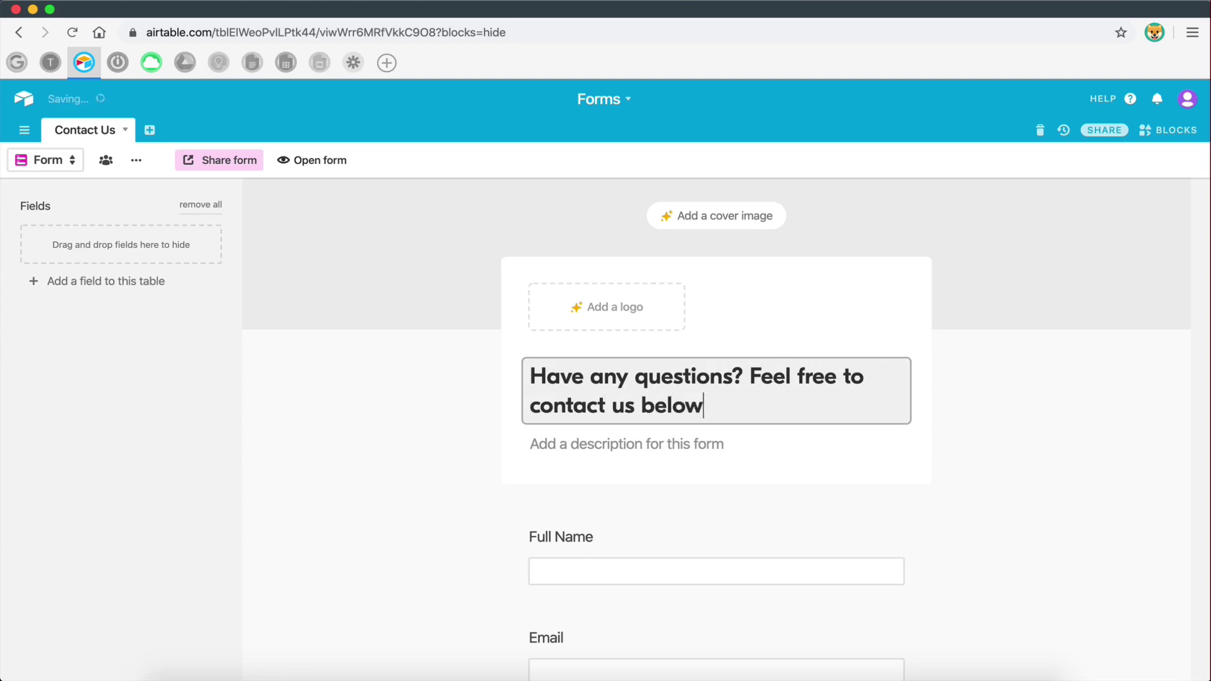
pyautogui.write('!')
pyautogui.scroll(-5, 670, 425)
pyautogui.click(404, 321)
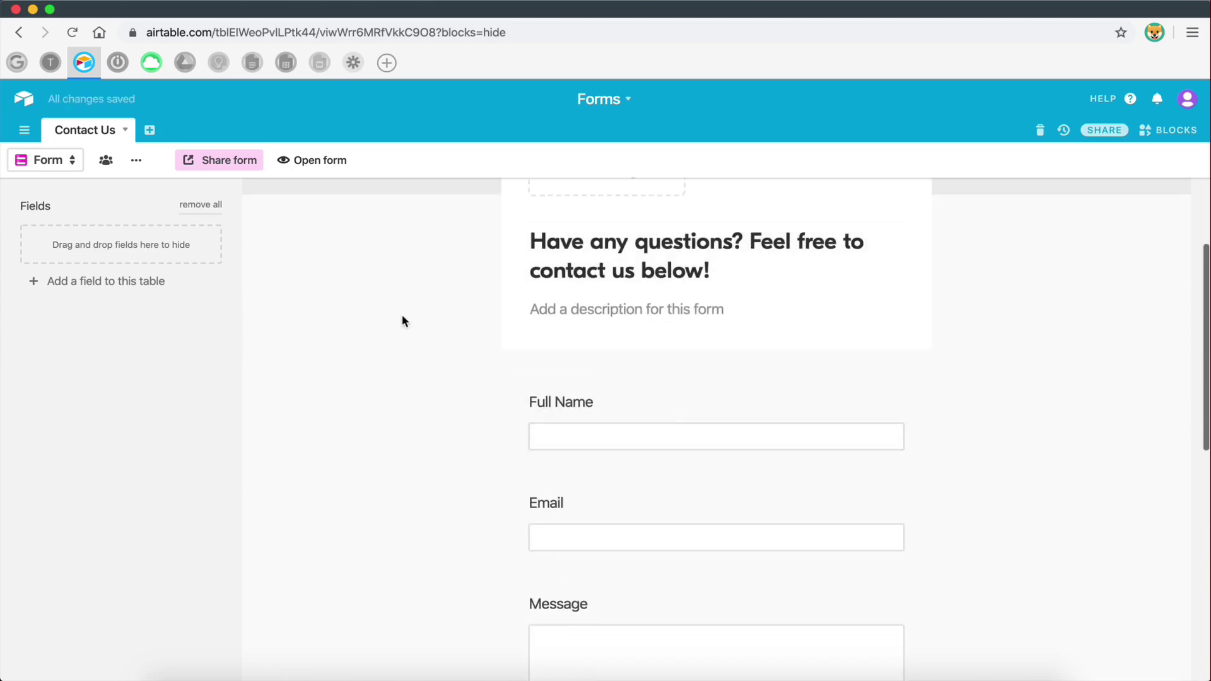
pyautogui.click(663, 313)
pyautogui.scroll(5, 820, 379)
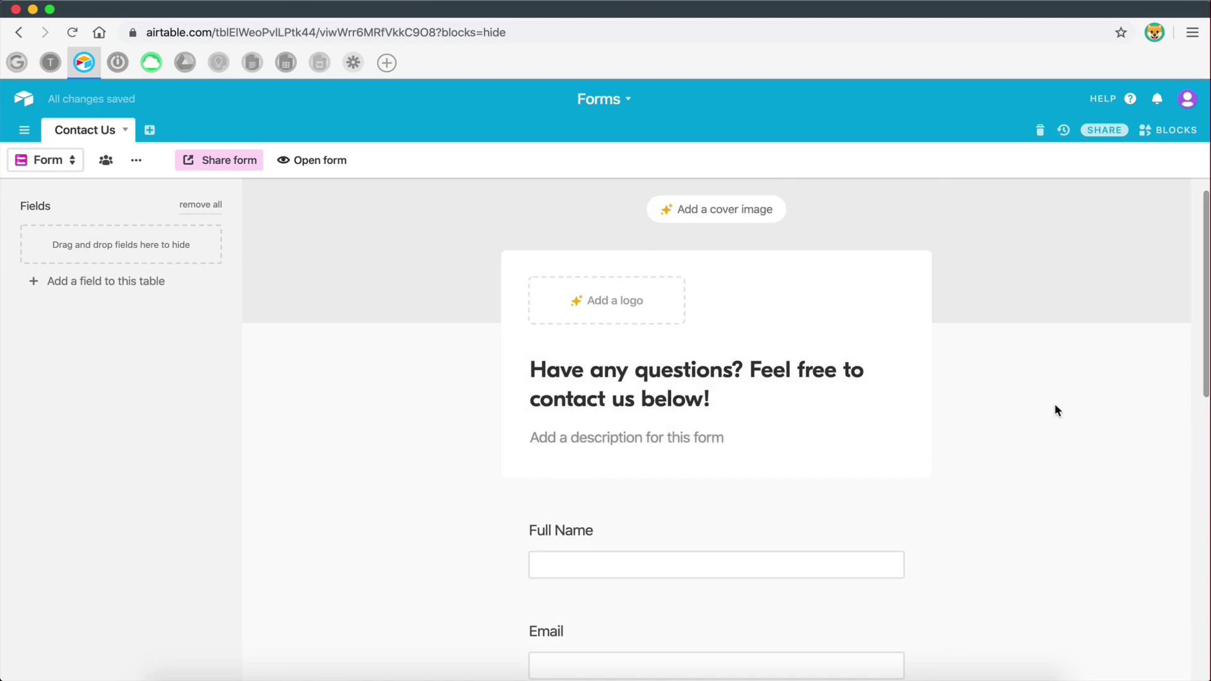
pyautogui.scroll(2, 452, 305)
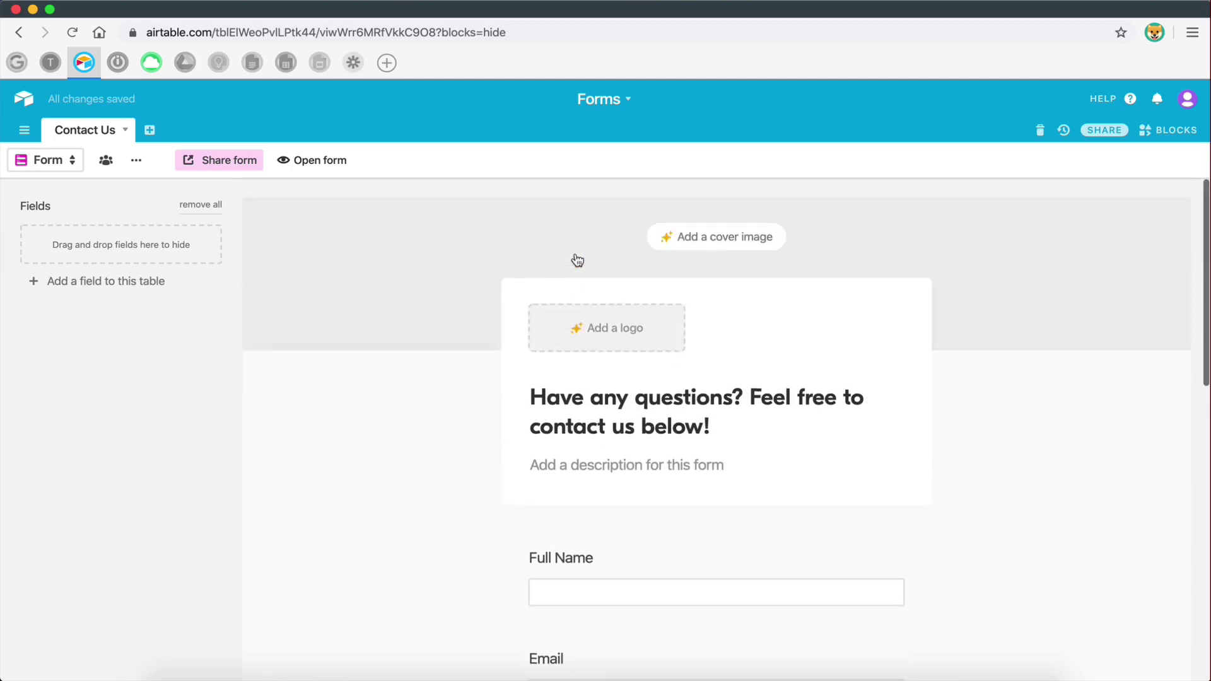
pyautogui.click(597, 325)
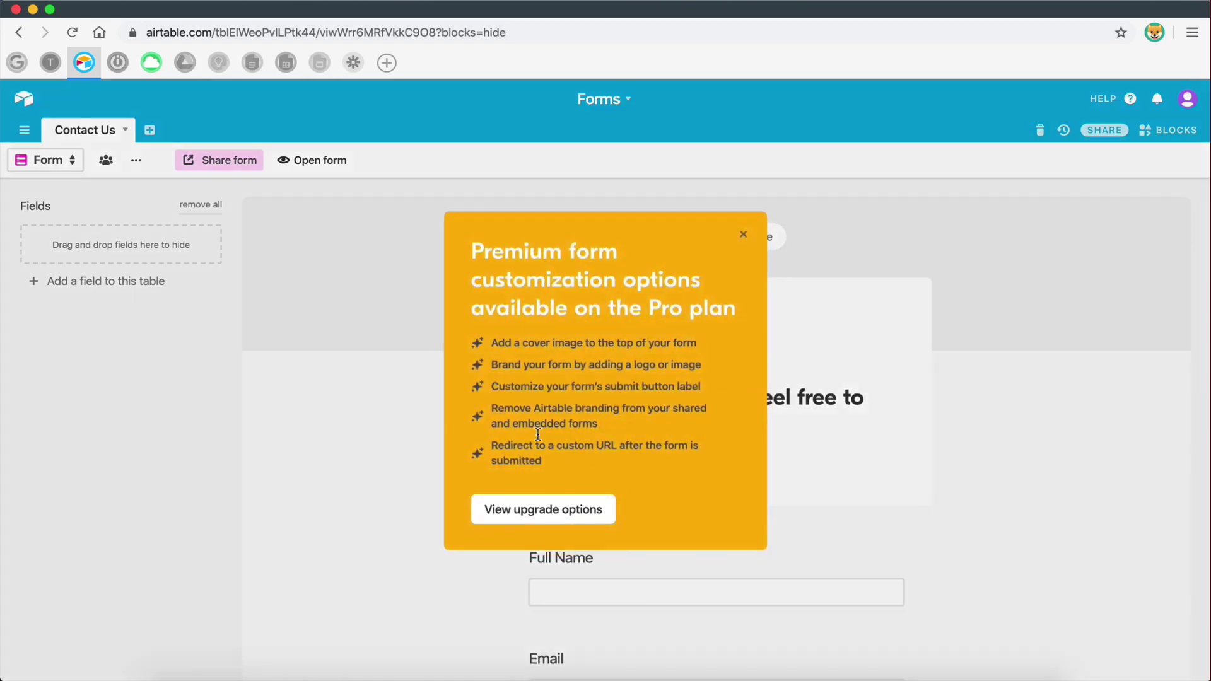
pyautogui.click(744, 237)
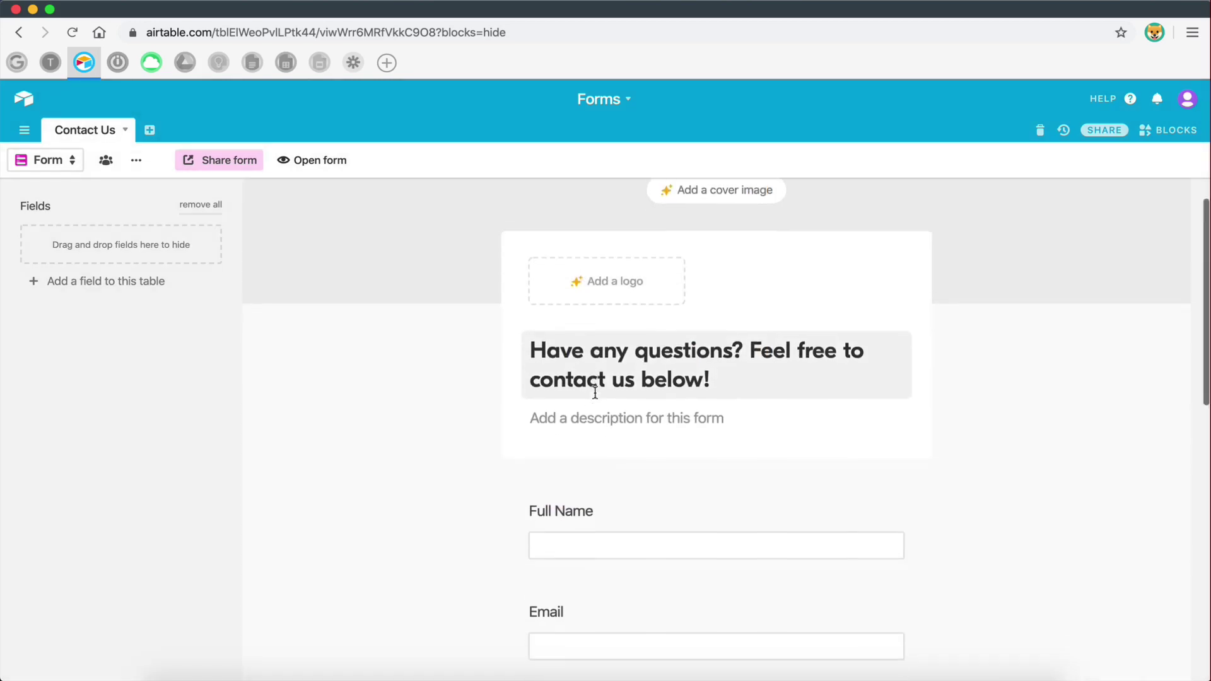
pyautogui.scroll(-7, 623, 455)
pyautogui.scroll(7, 624, 457)
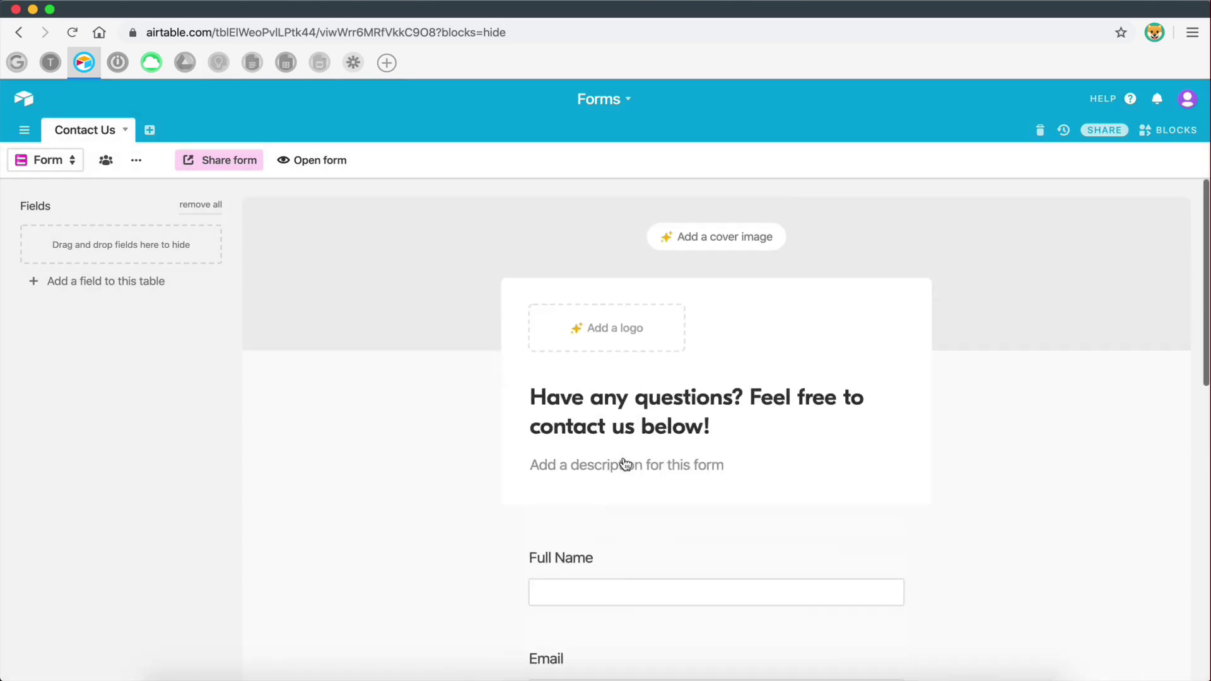
pyautogui.hotkey('ctrl', 'Right')
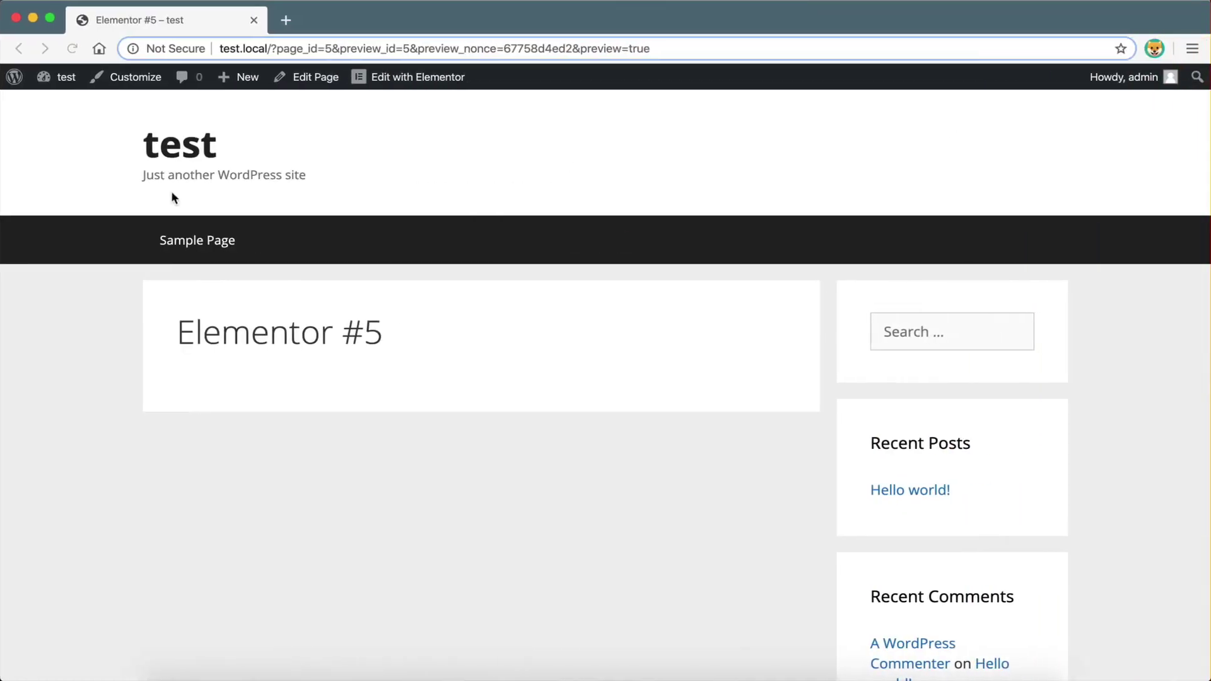
pyautogui.hotkey('ctrl', 'Left')
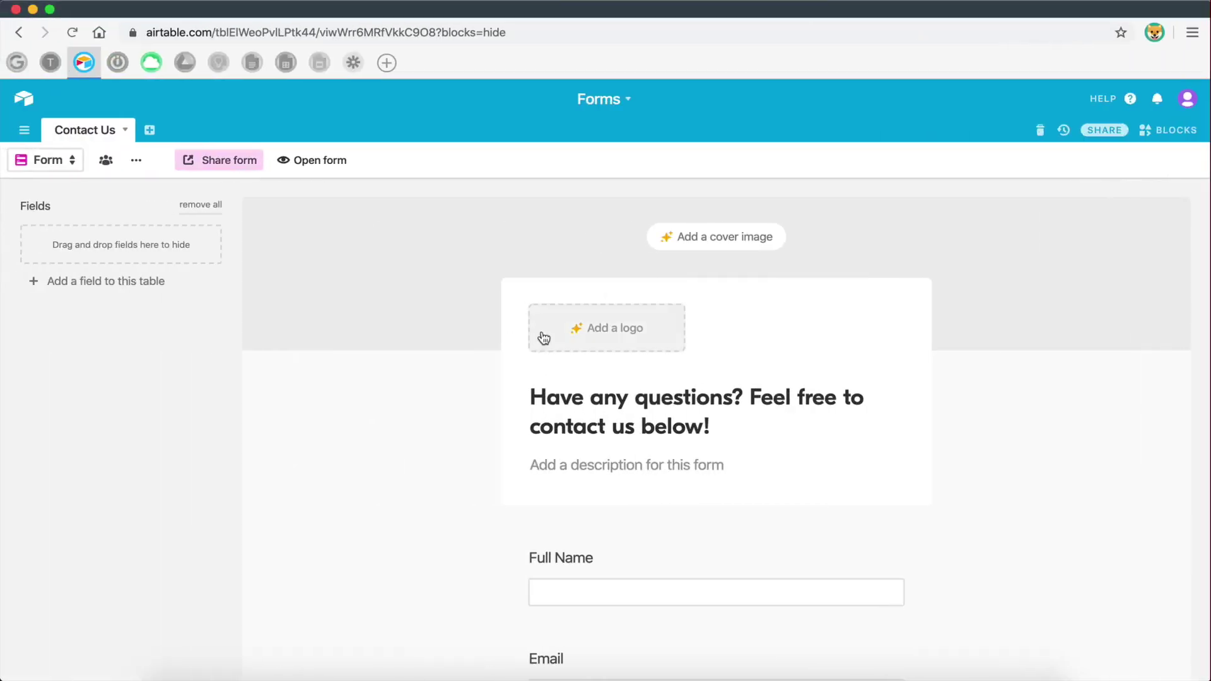
pyautogui.scroll(-7, 544, 335)
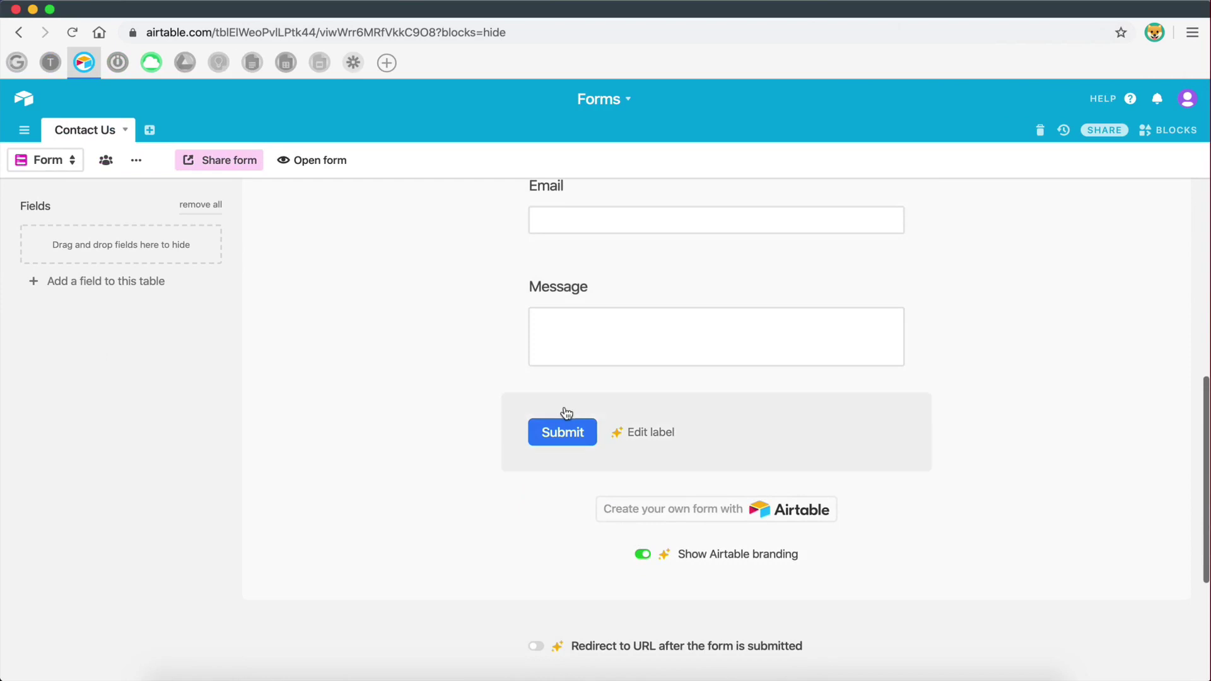
pyautogui.scroll(-4, 562, 432)
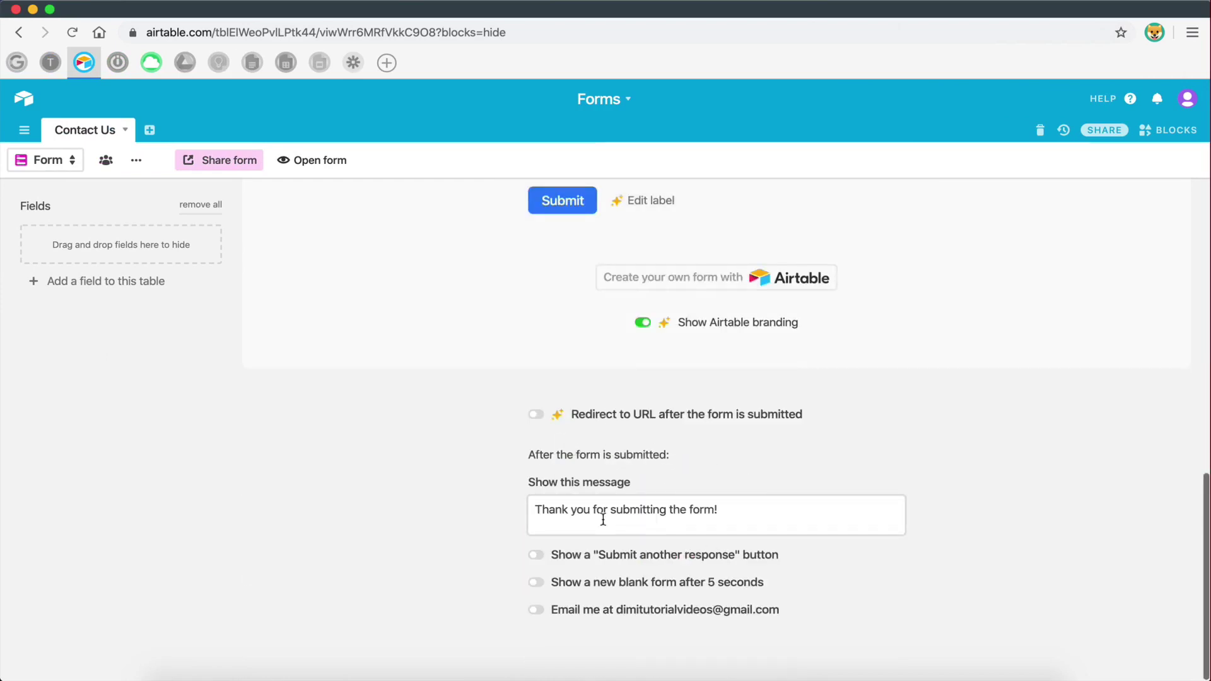
pyautogui.moveTo(738, 512); pyautogui.dragTo(535, 506)
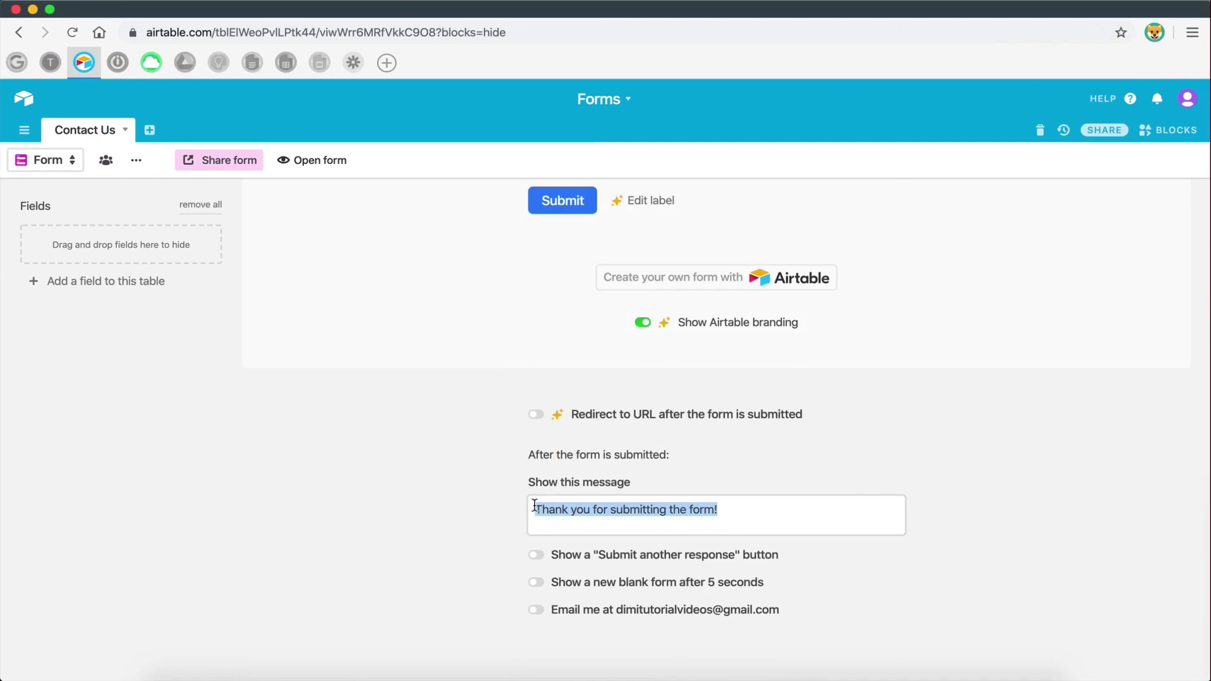
pyautogui.click(715, 511)
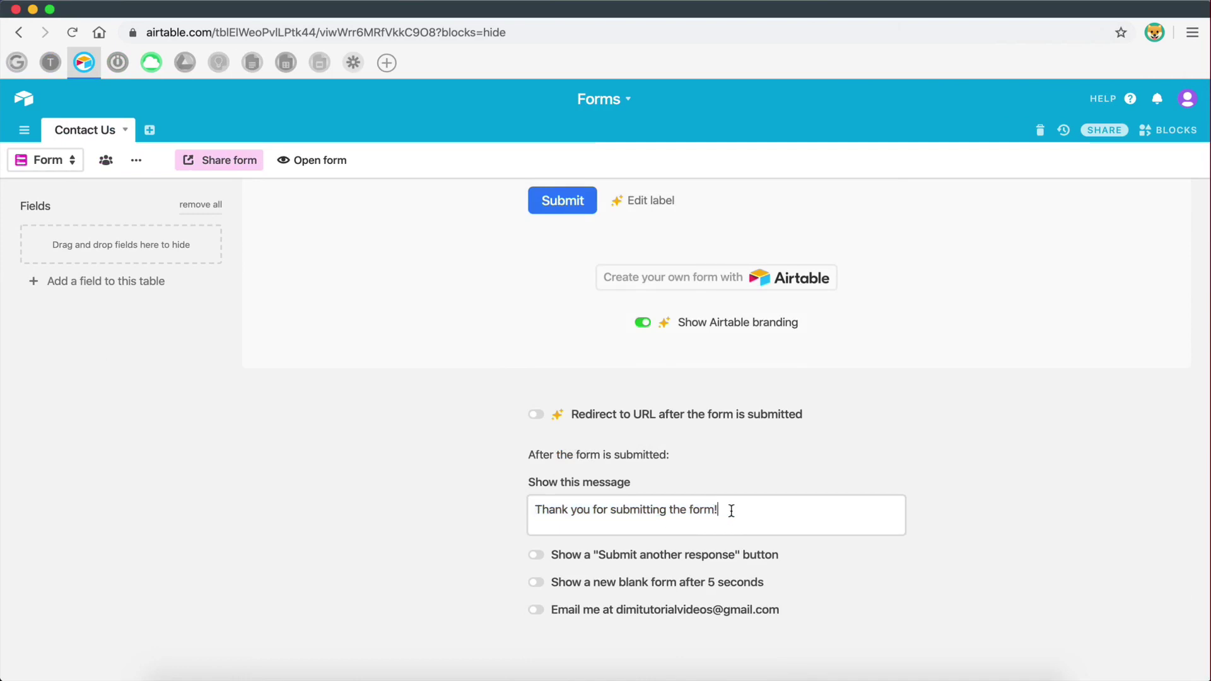
# - Replace 'submitting' with 'contacting us' in the thank-you message and delete the leftover words
pyautogui.moveTo(732, 511); pyautogui.dragTo(534, 510)
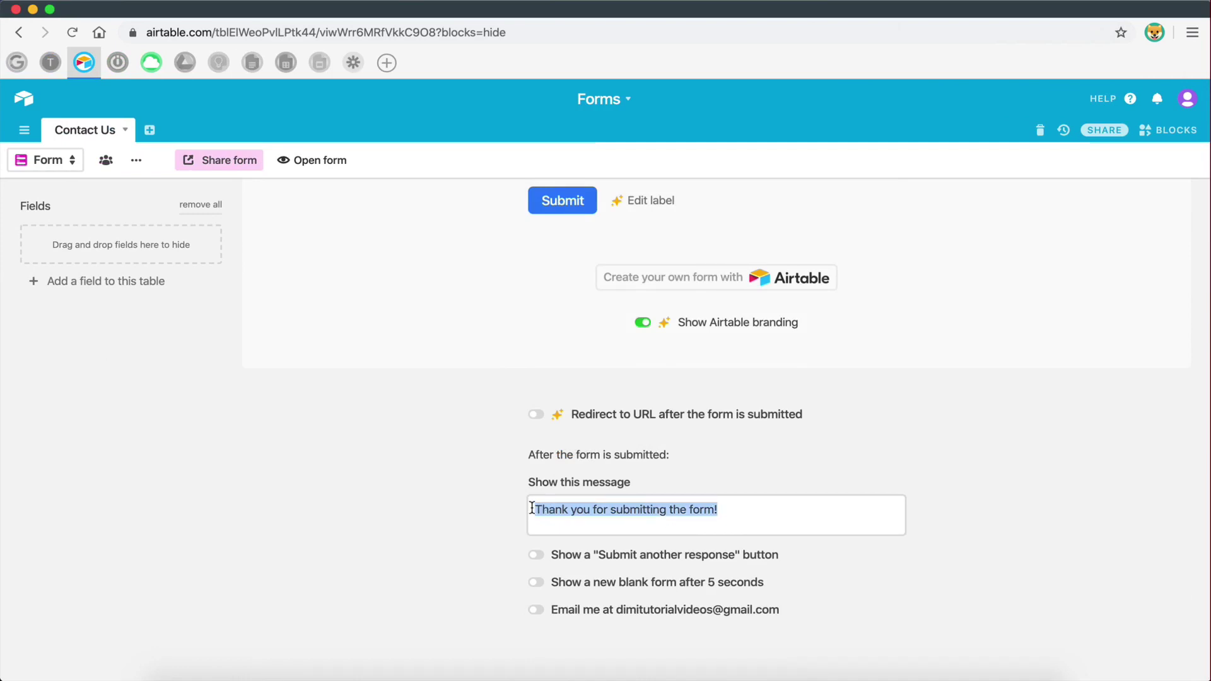
pyautogui.doubleClick(635, 510)
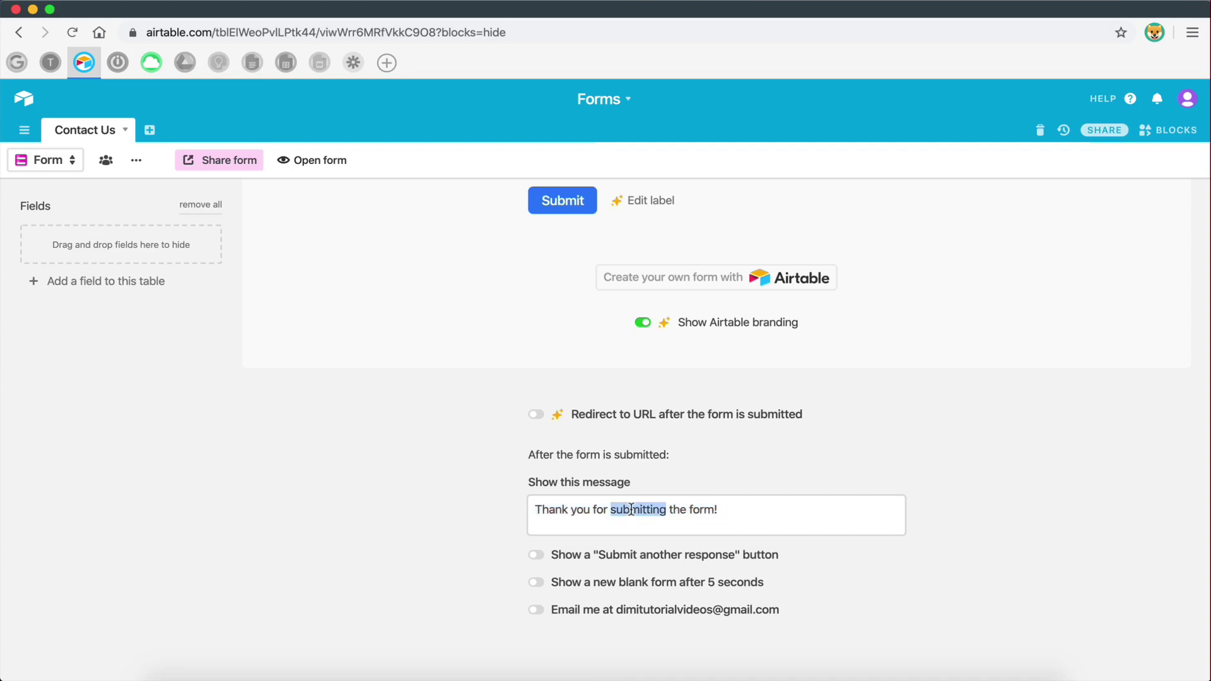
pyautogui.write('contac')
pyautogui.write('ting us')
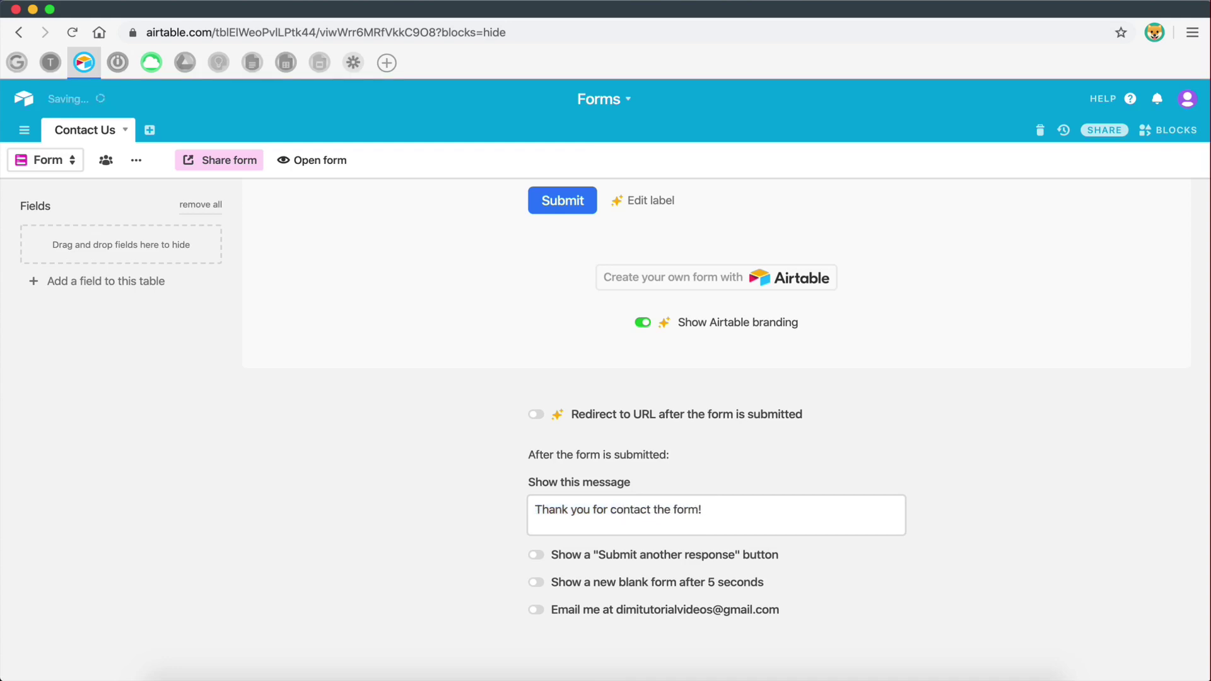
pyautogui.moveTo(754, 510); pyautogui.dragTo(685, 510)
pyautogui.press('BackSpace')
# - Add '! We will get back to you as soon as possible!' to the message, fixing typos
pyautogui.write('! we w')
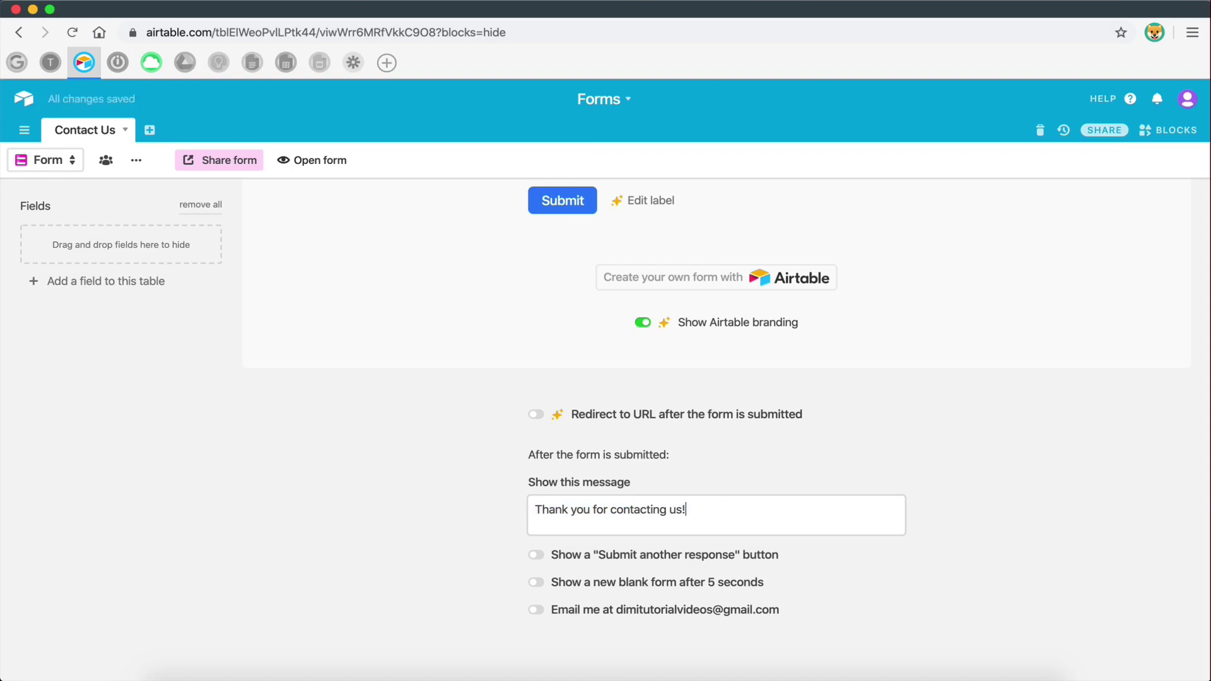
pyautogui.press('BackSpace')
pyautogui.press('BackSpace')
pyautogui.write('We will')
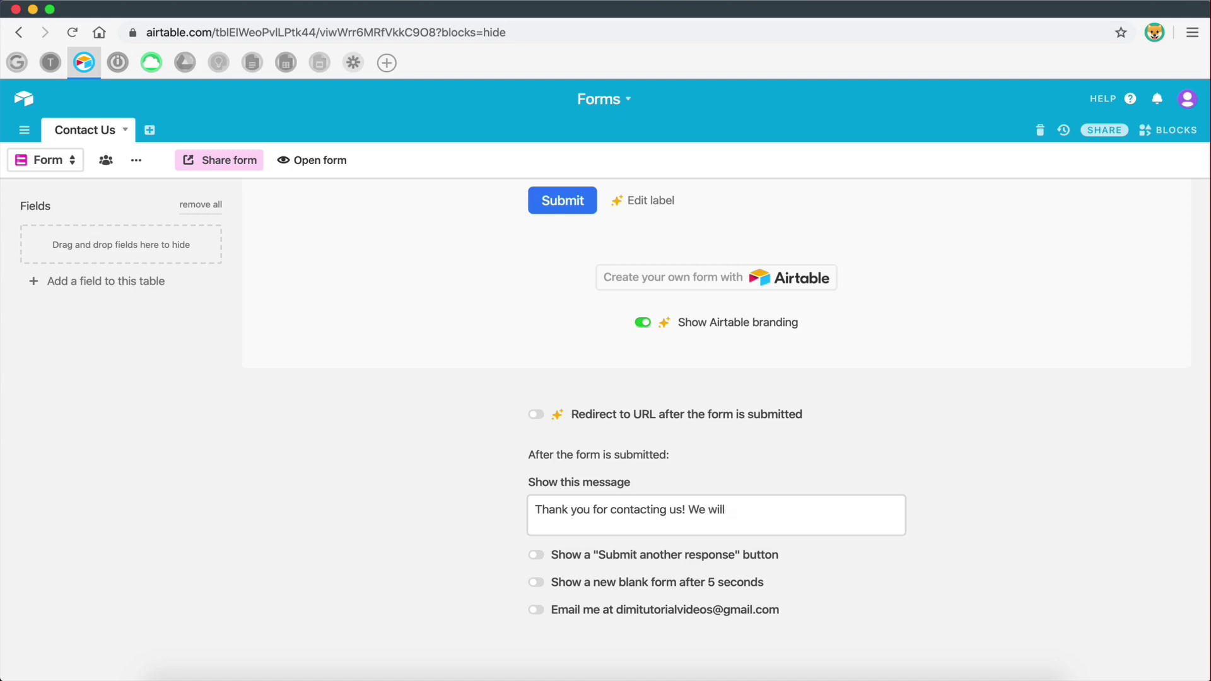
pyautogui.write(' het back to you as soon as possoble')
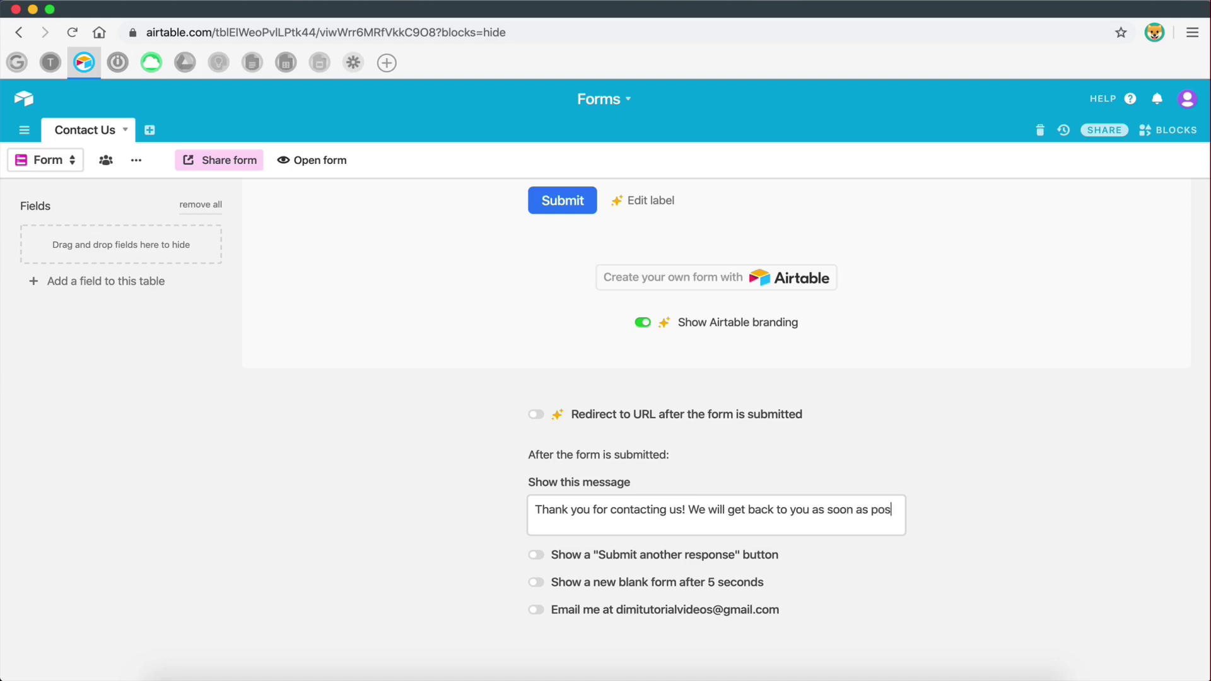
pyautogui.press('BackSpace')
pyautogui.press('BackSpace')
pyautogui.write('ibl')
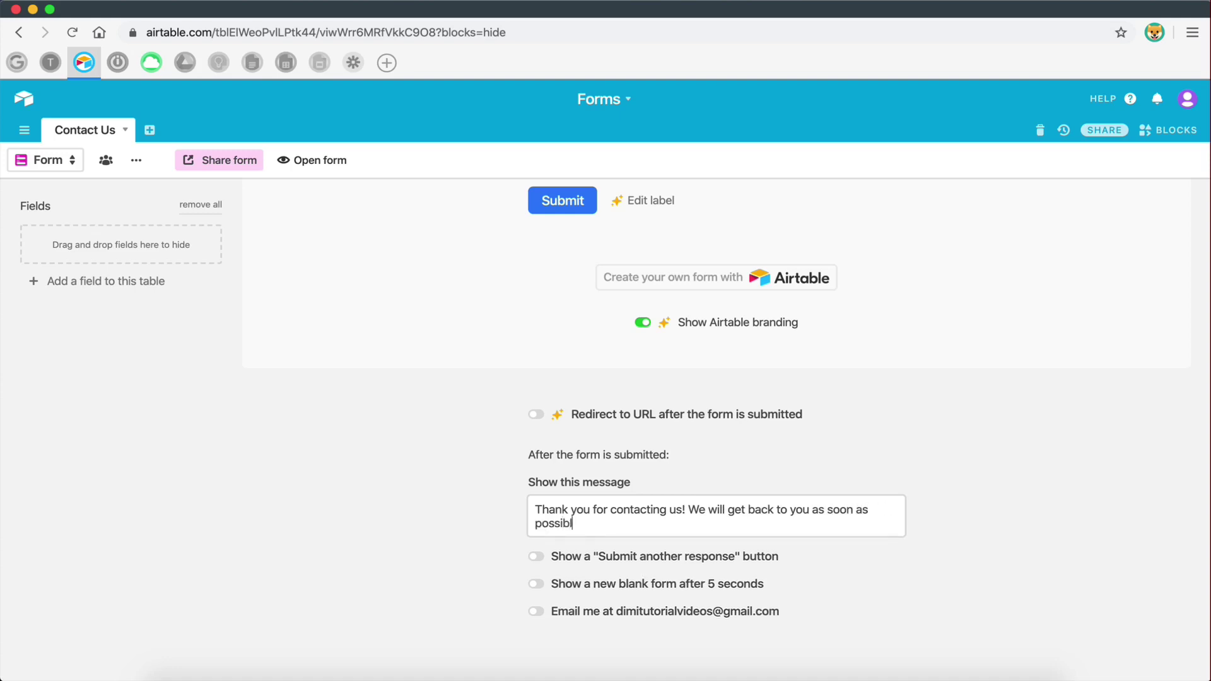
pyautogui.write('e!')
pyautogui.scroll(-1, 879, 554)
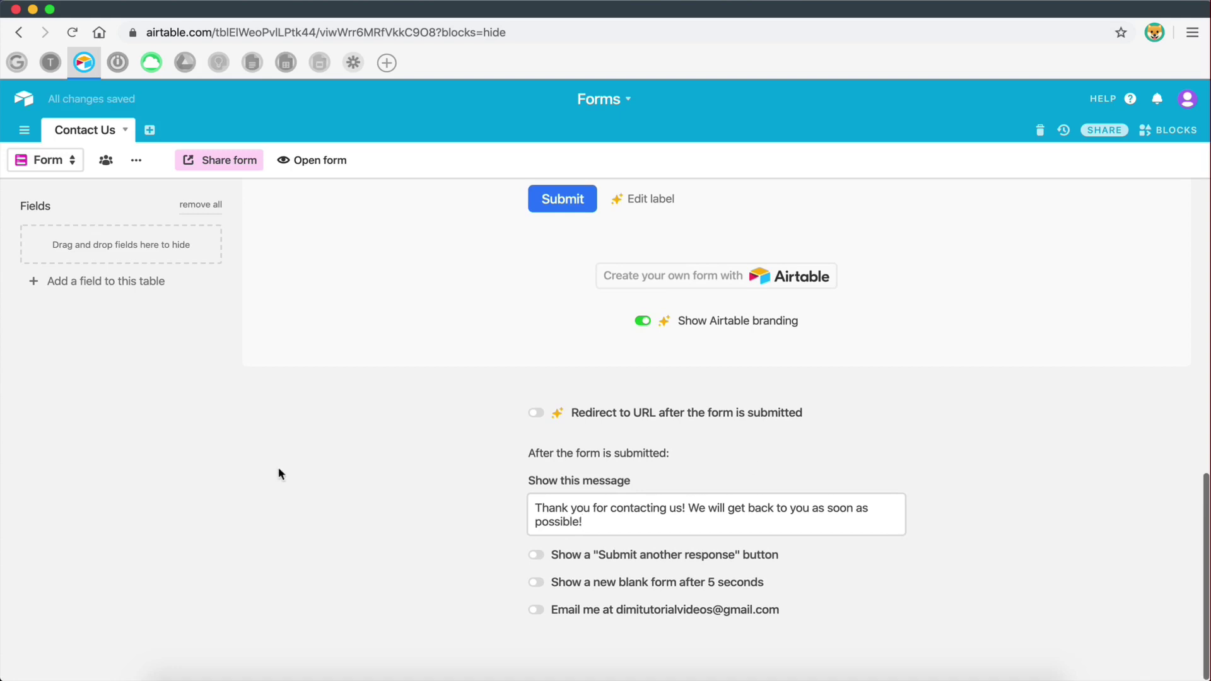
# - Turn on an e-mail for every form submission and switch to the Elementor Contact Us editor
pyautogui.click(653, 474)
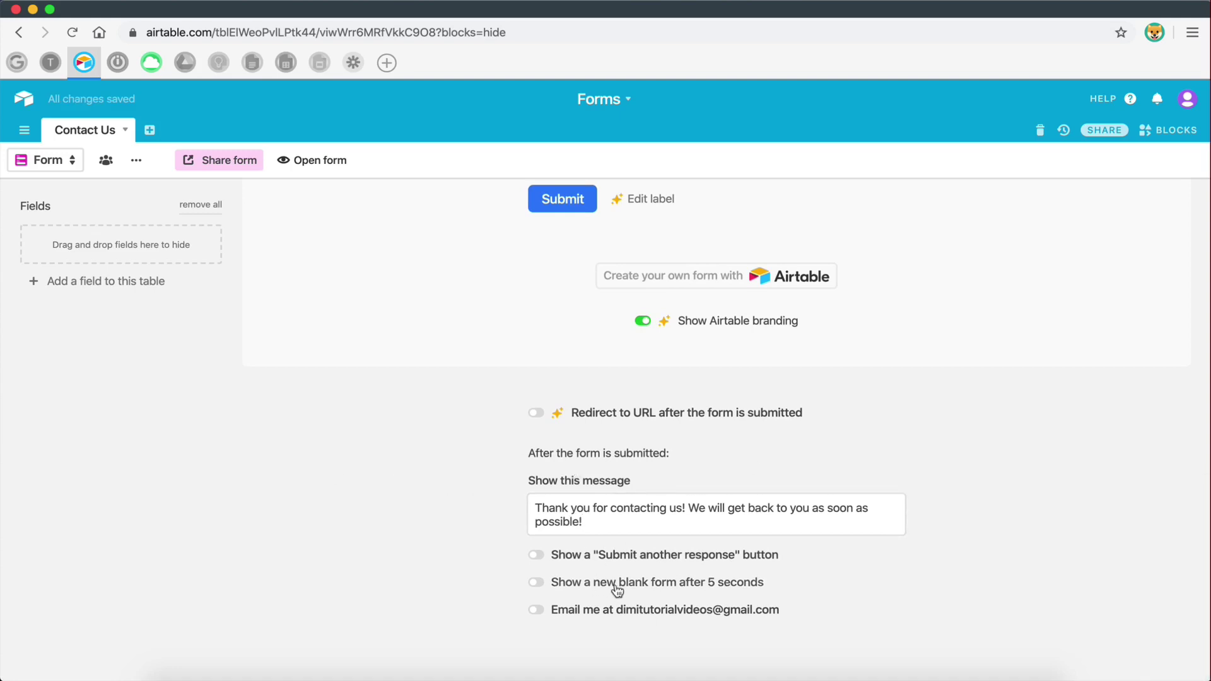
pyautogui.click(537, 610)
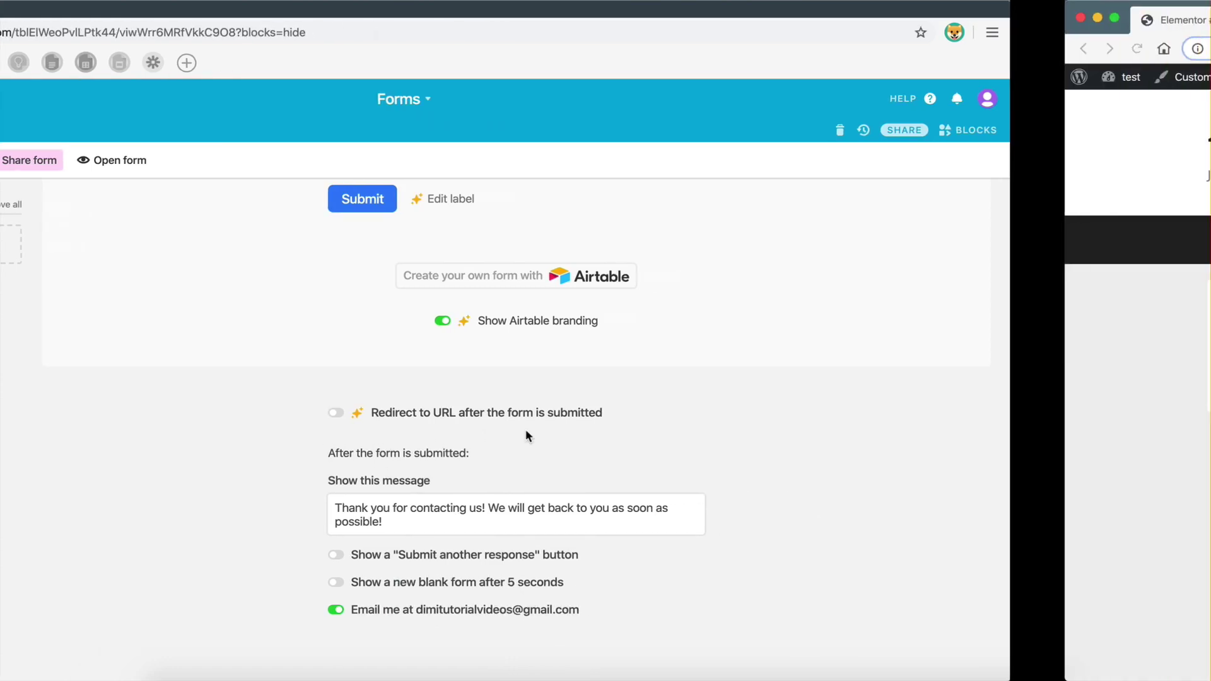
pyautogui.click(151, 63)
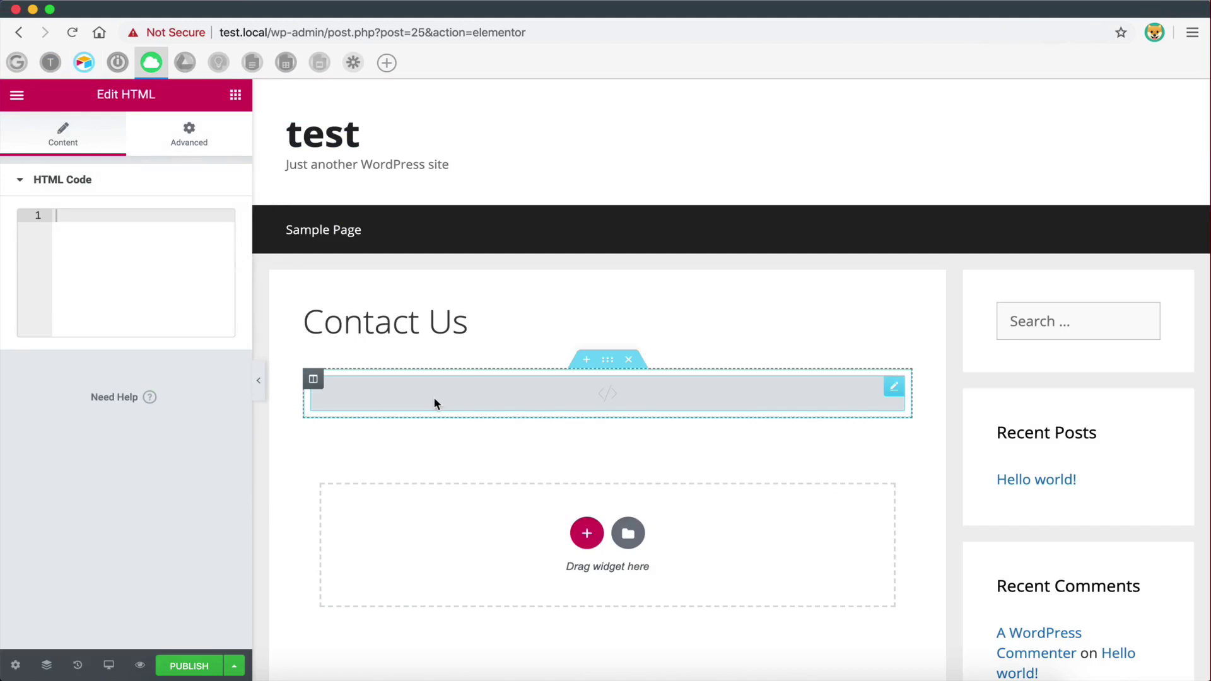
# - Switch from the Elementor window back to the Airtable form settings
pyautogui.hotkey('ctrl', 'shift', 'Left')
pyautogui.hotkey('ctrl', 'shift', 'Left')
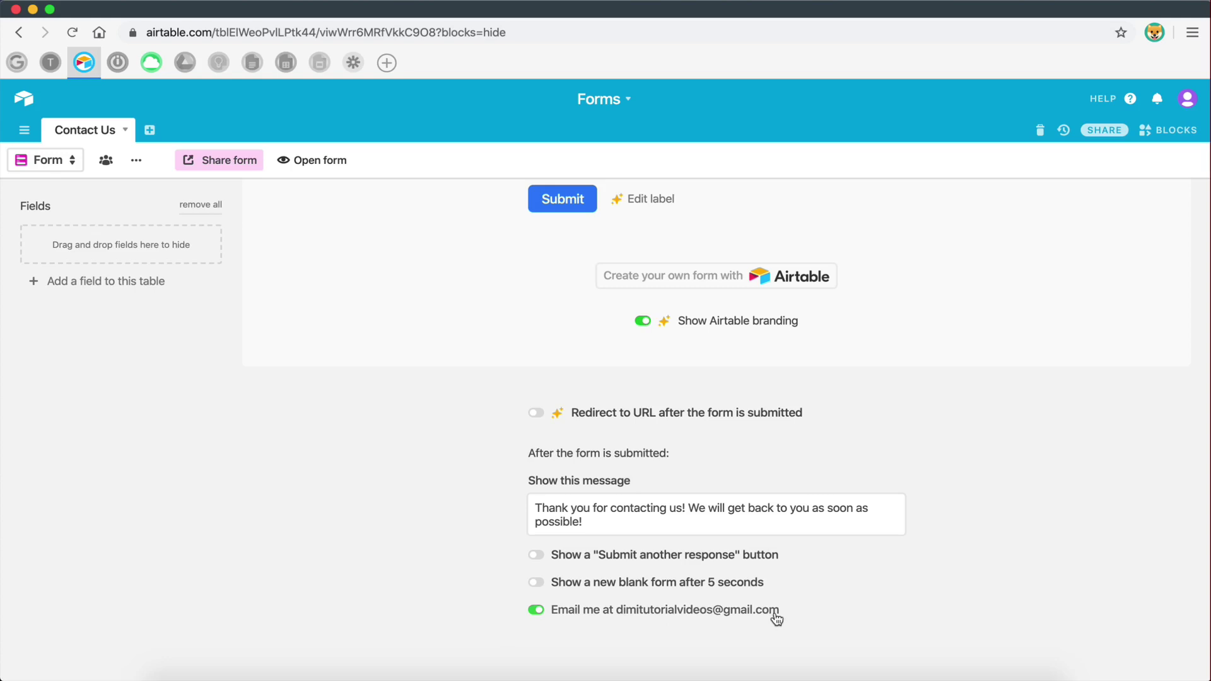
pyautogui.scroll(15, 776, 616)
pyautogui.scroll(-15, 767, 587)
pyautogui.scroll(15, 730, 643)
pyautogui.scroll(-5, 730, 643)
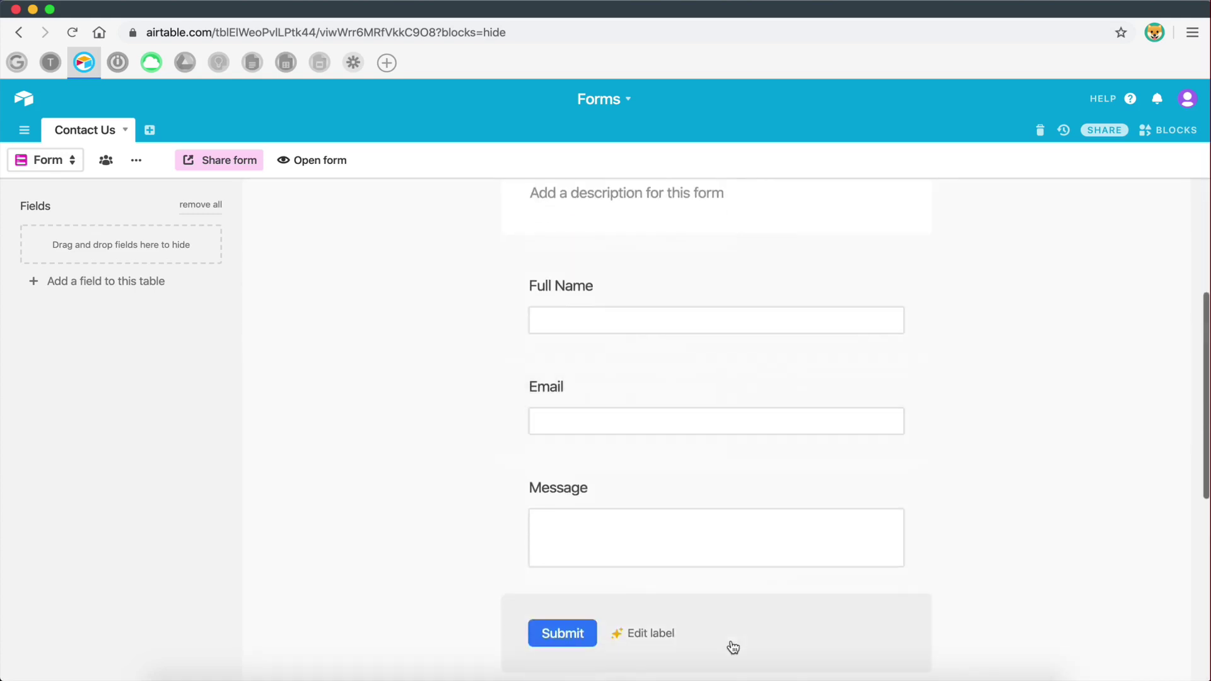
pyautogui.scroll(-4, 731, 647)
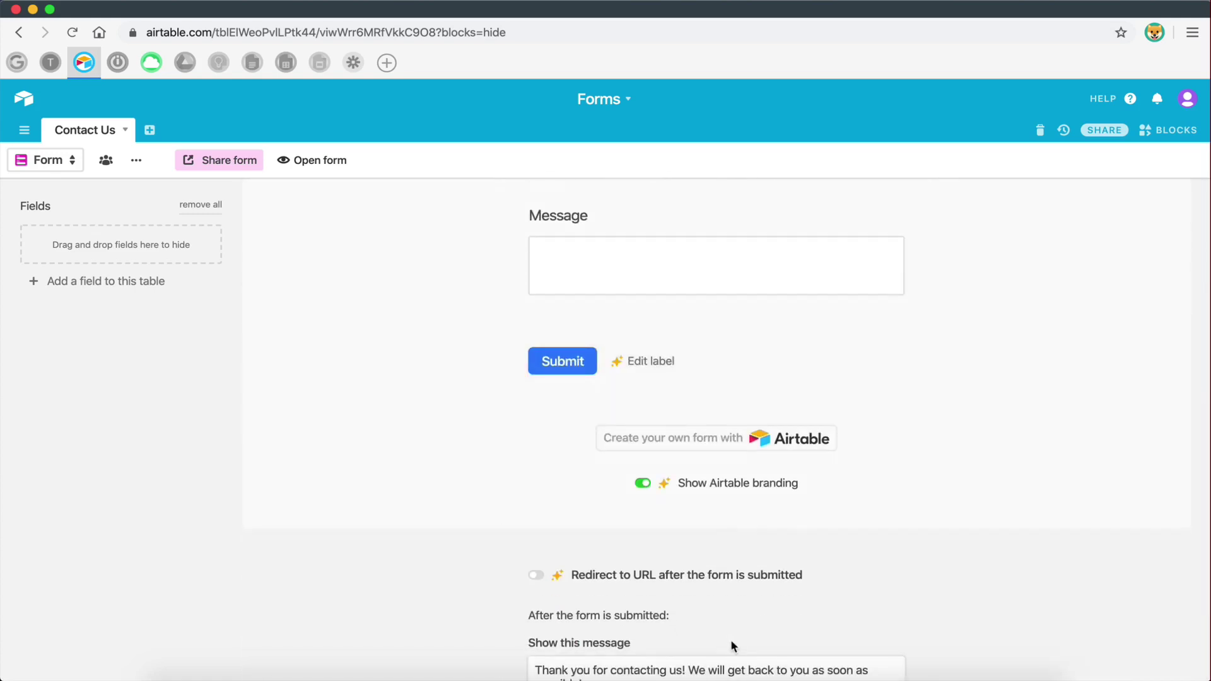
pyautogui.scroll(-3, 731, 644)
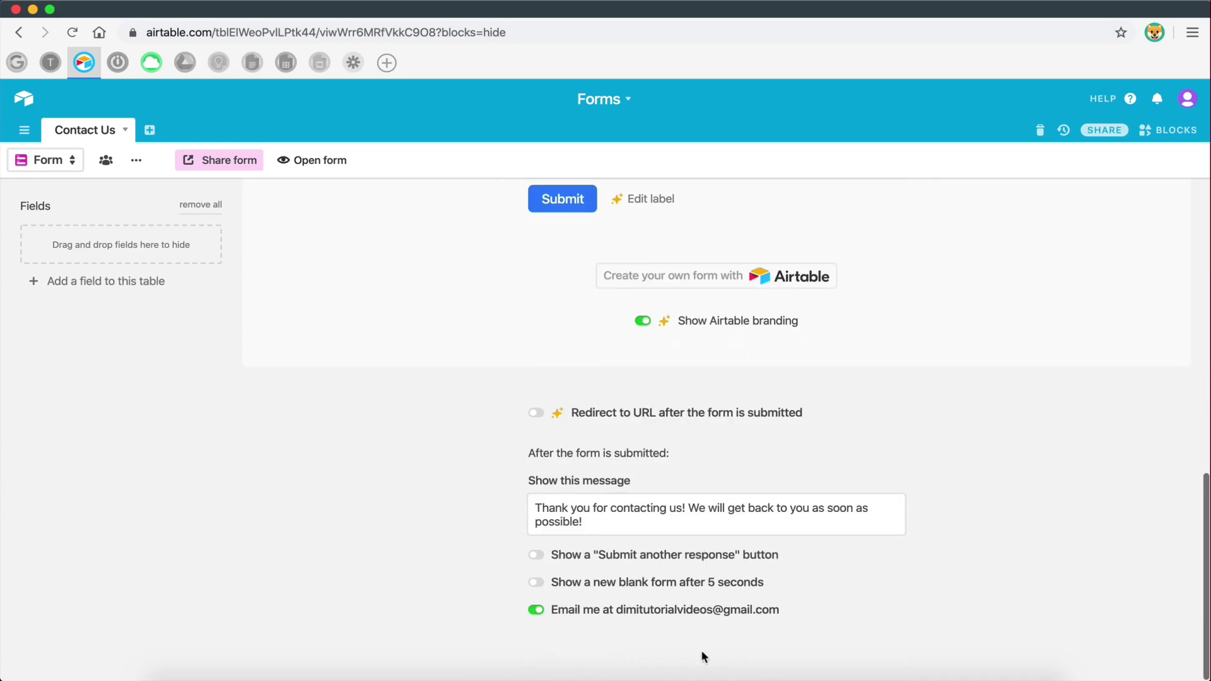
pyautogui.scroll(15, 701, 656)
pyautogui.scroll(-4, 703, 657)
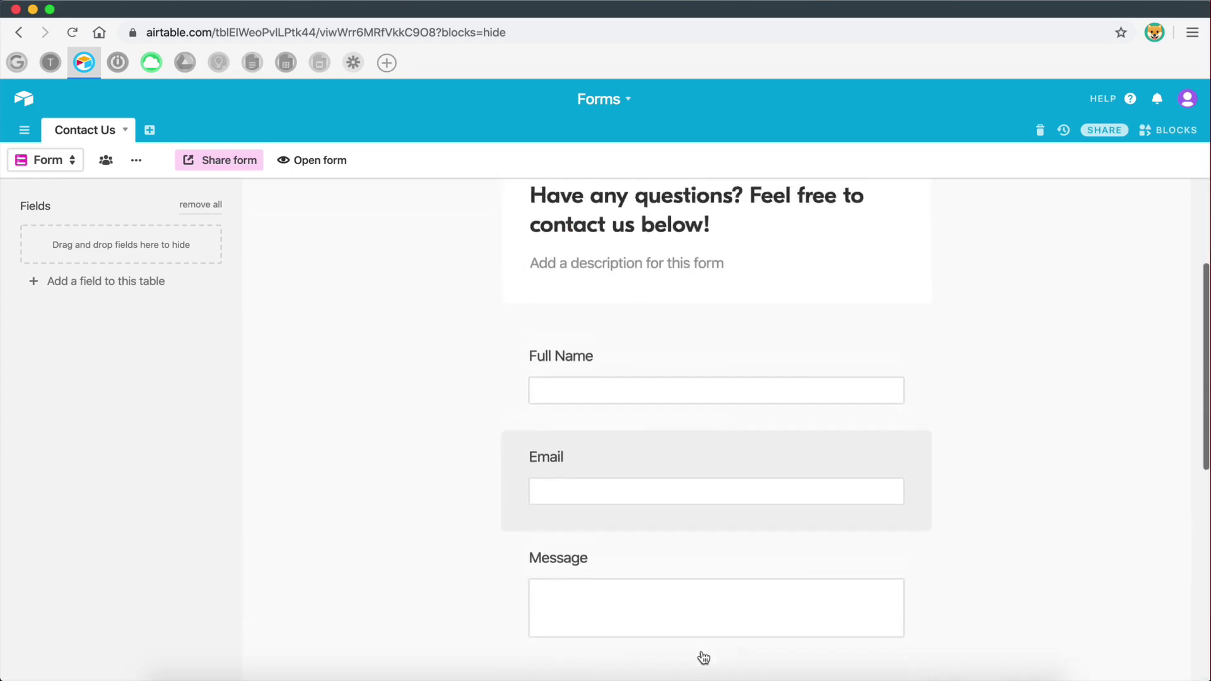
pyautogui.scroll(3, 702, 657)
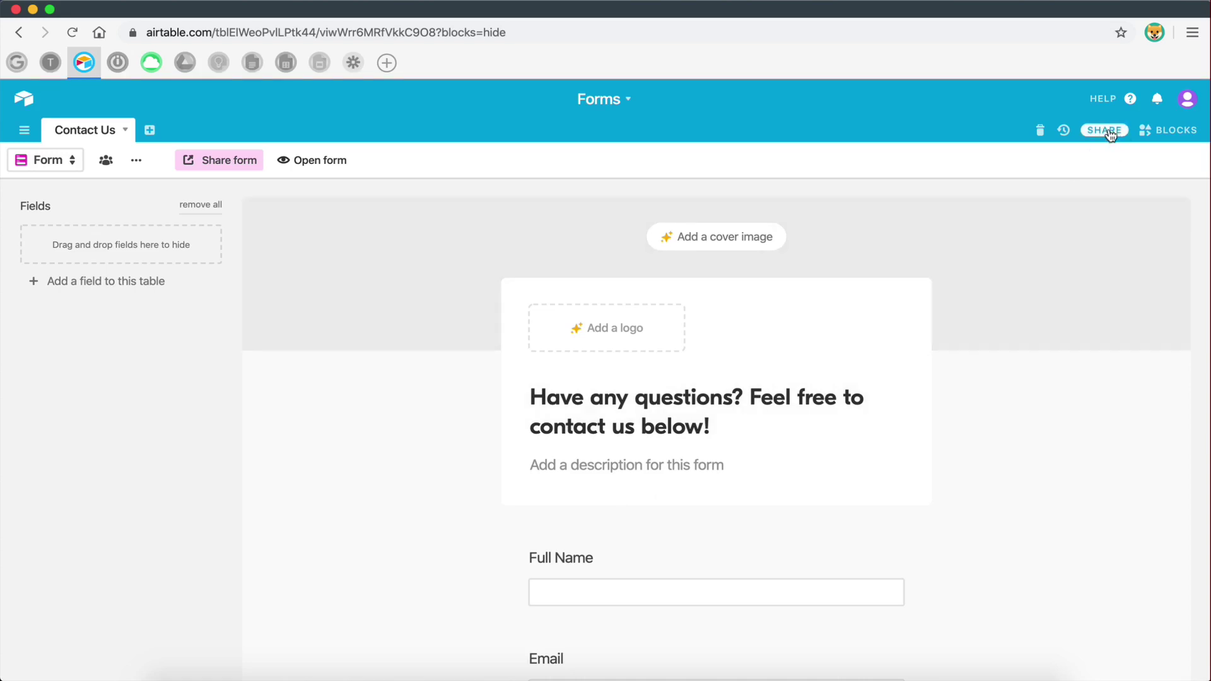
# - Open the base's sharing options and list its shared view links
pyautogui.click(1110, 132)
pyautogui.scroll(-1, 457, 459)
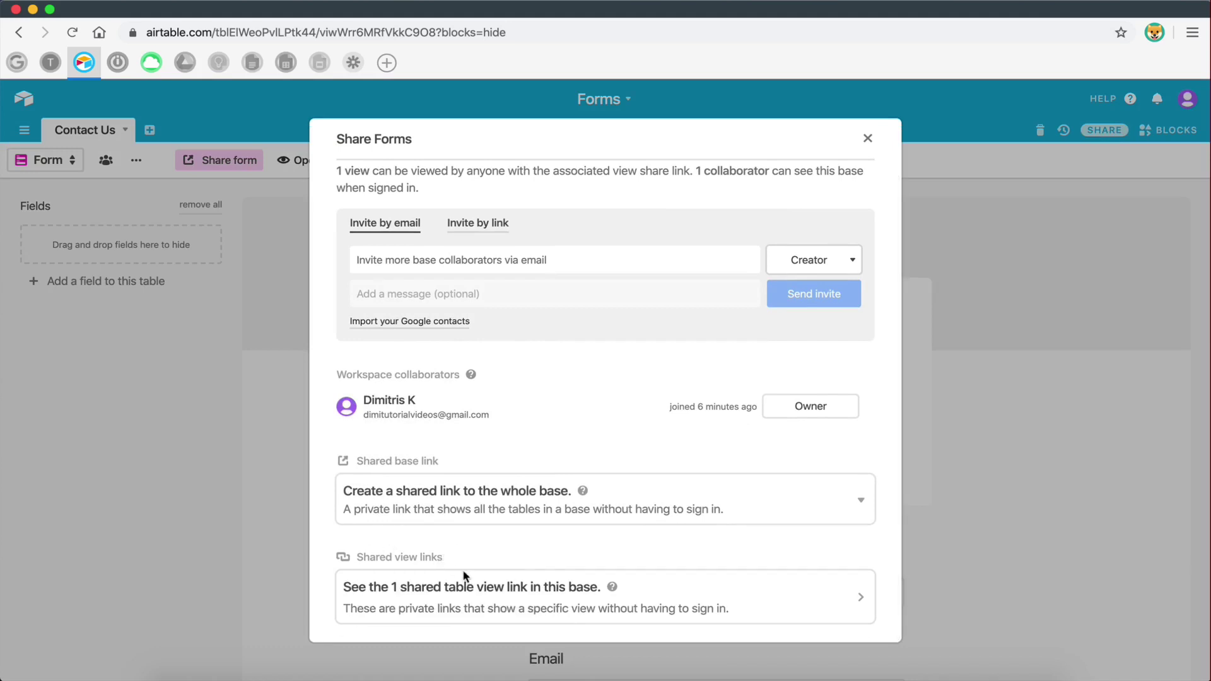
pyautogui.click(504, 595)
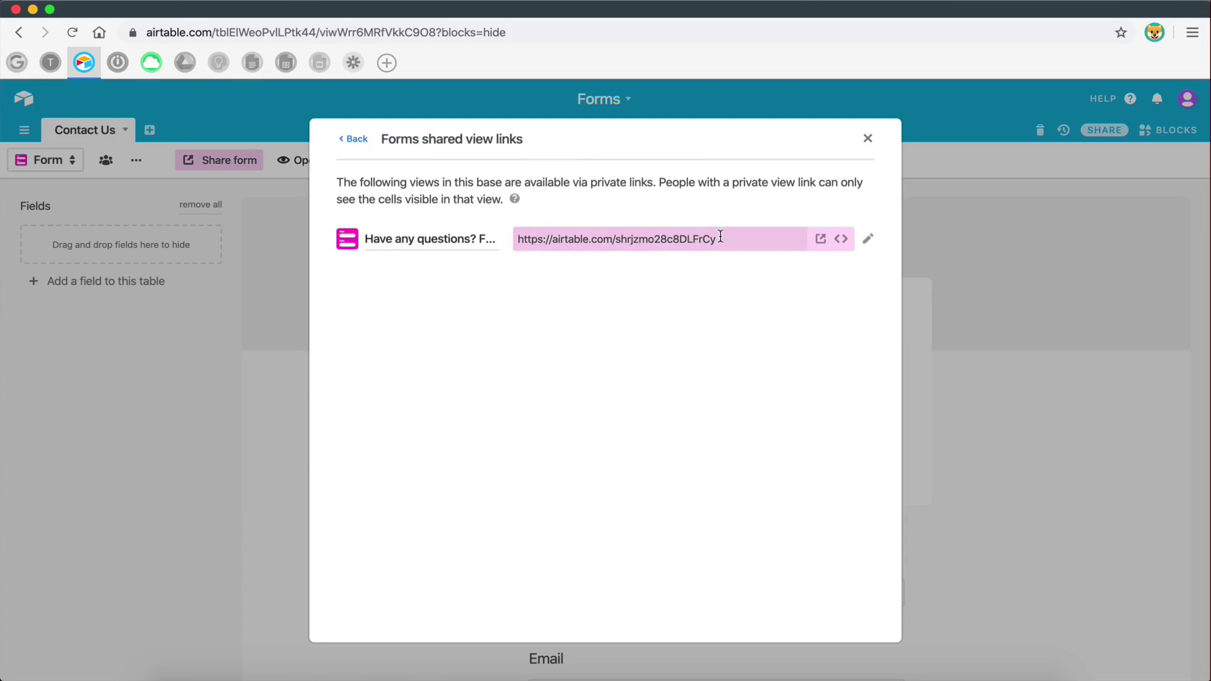
# - Copy the form's shared link and load it in a new browser tab to test it
pyautogui.moveTo(720, 237); pyautogui.dragTo(515, 236)
pyautogui.press('super+c')
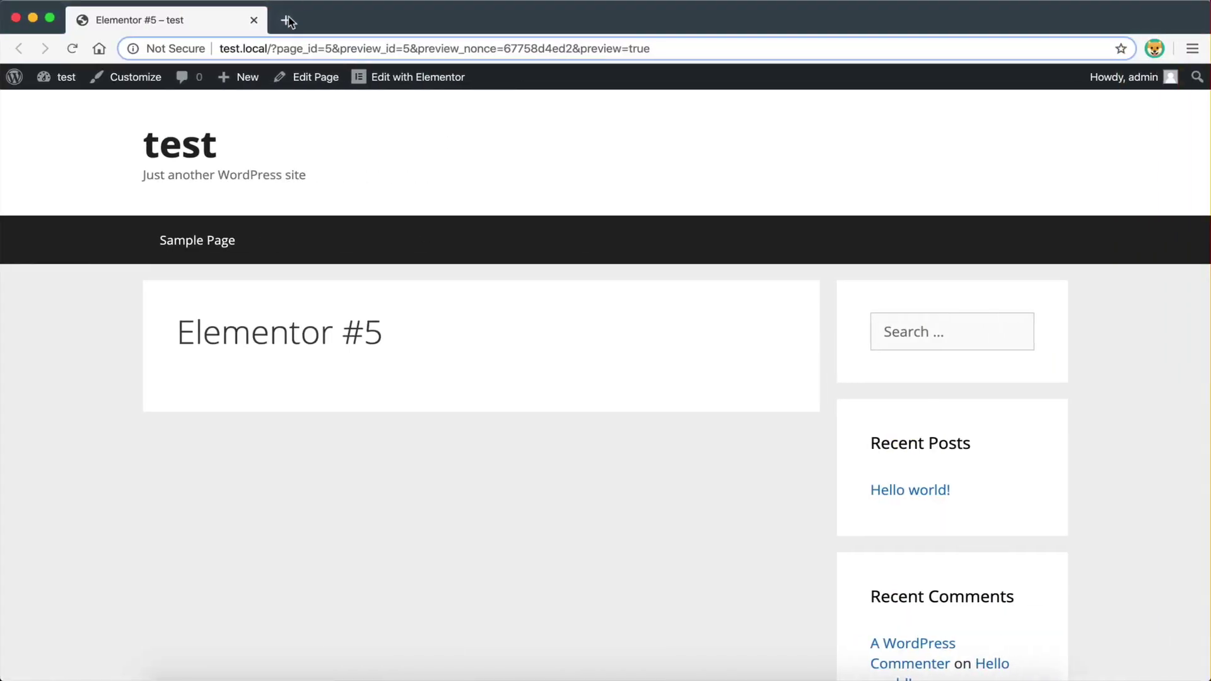
pyautogui.click(290, 19)
pyautogui.press('super+v')
pyautogui.press('Return')
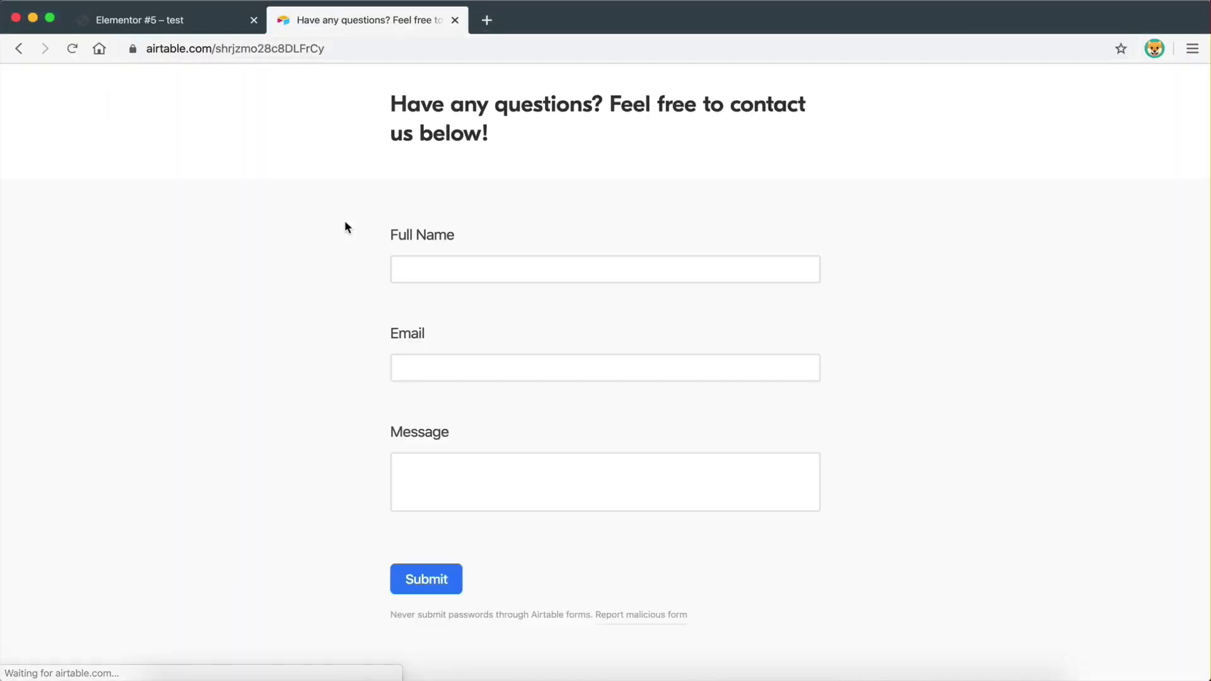
pyautogui.hotkey('ctrl', 'Left')
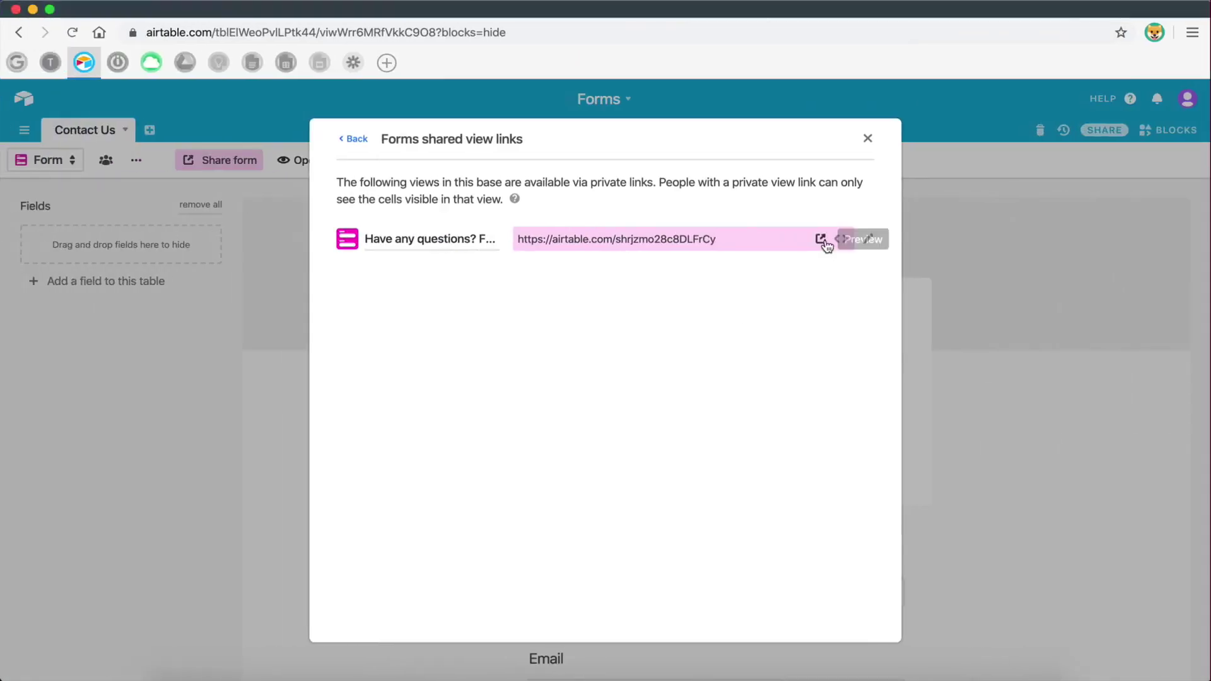
# - Bring up the shared form's embed code and preview
pyautogui.click(843, 240)
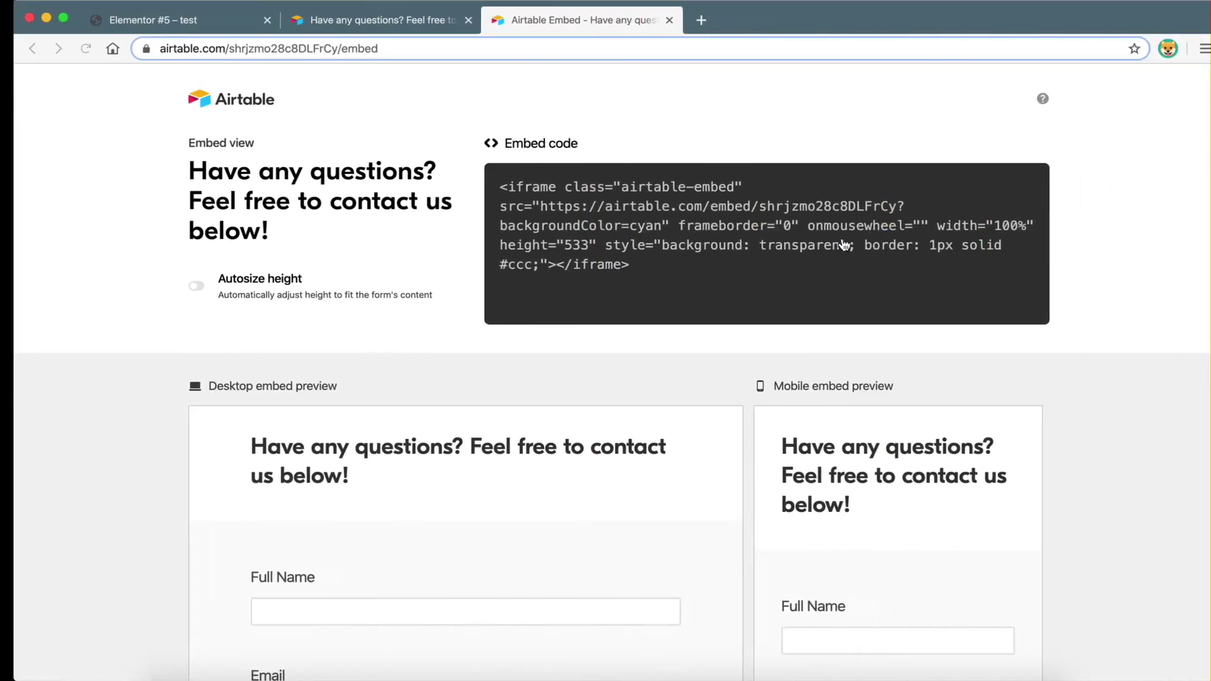
pyautogui.scroll(-3, 663, 522)
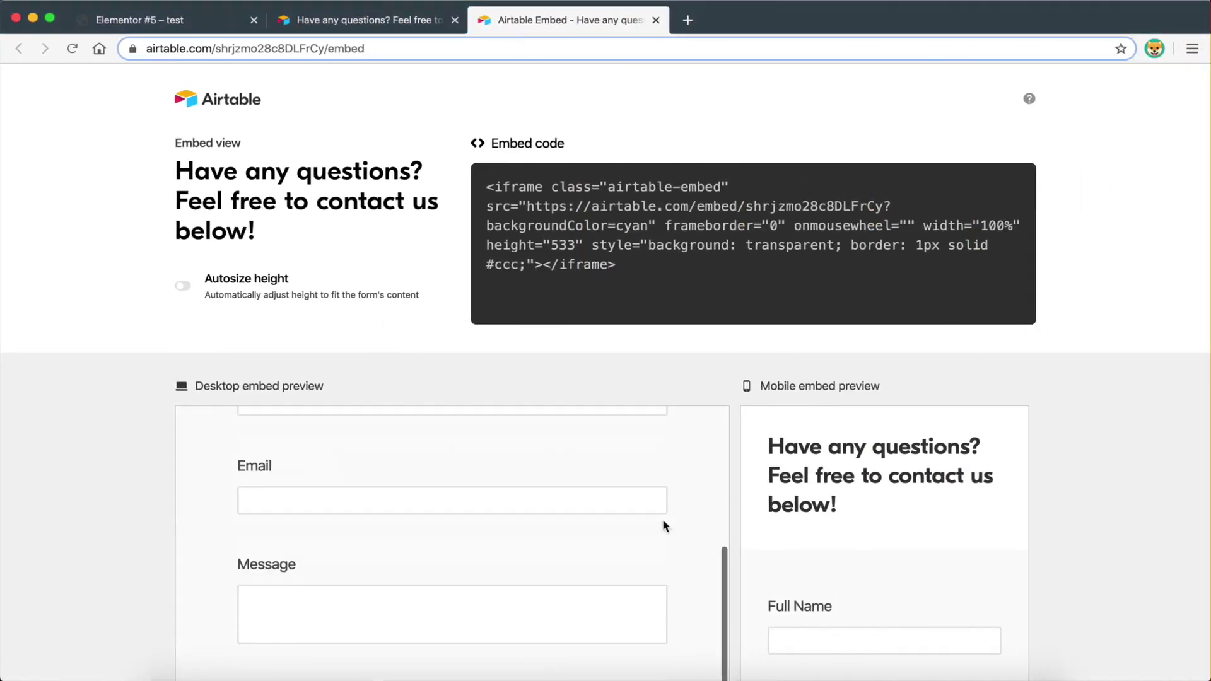
pyautogui.scroll(3, 663, 522)
pyautogui.scroll(-3, 158, 483)
pyautogui.scroll(4, 155, 485)
pyautogui.scroll(-2, 157, 492)
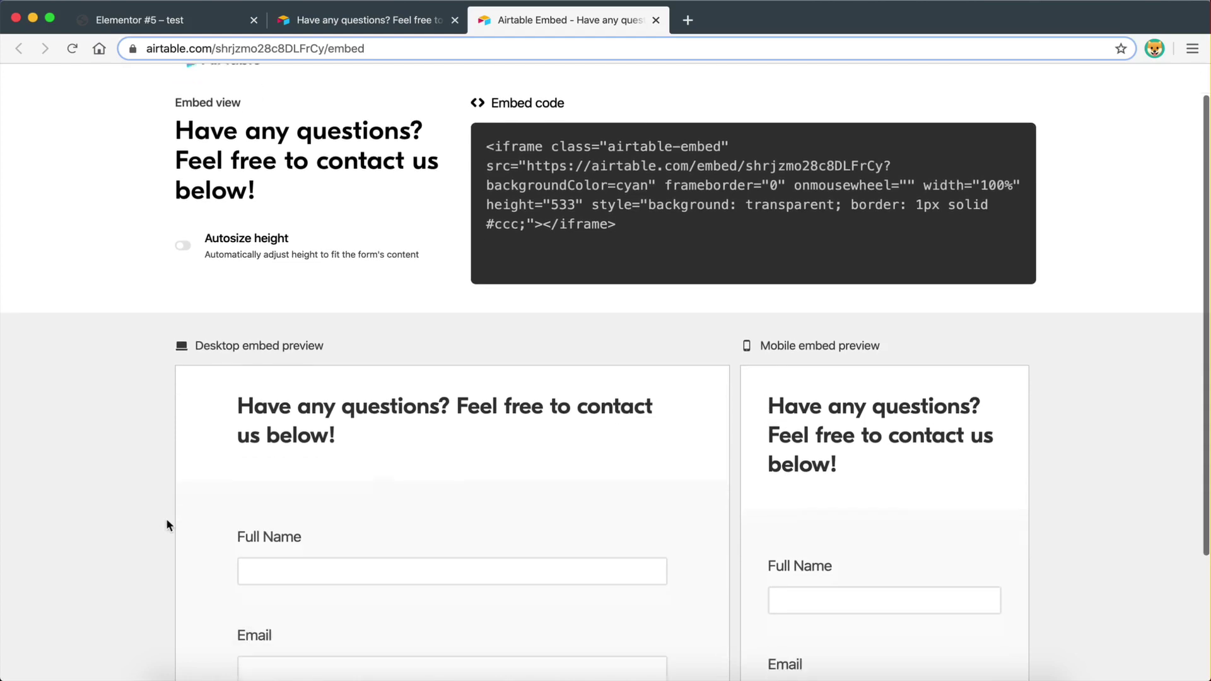
pyautogui.scroll(-3, 540, 476)
pyautogui.scroll(3, 540, 477)
pyautogui.scroll(-3, 1196, 431)
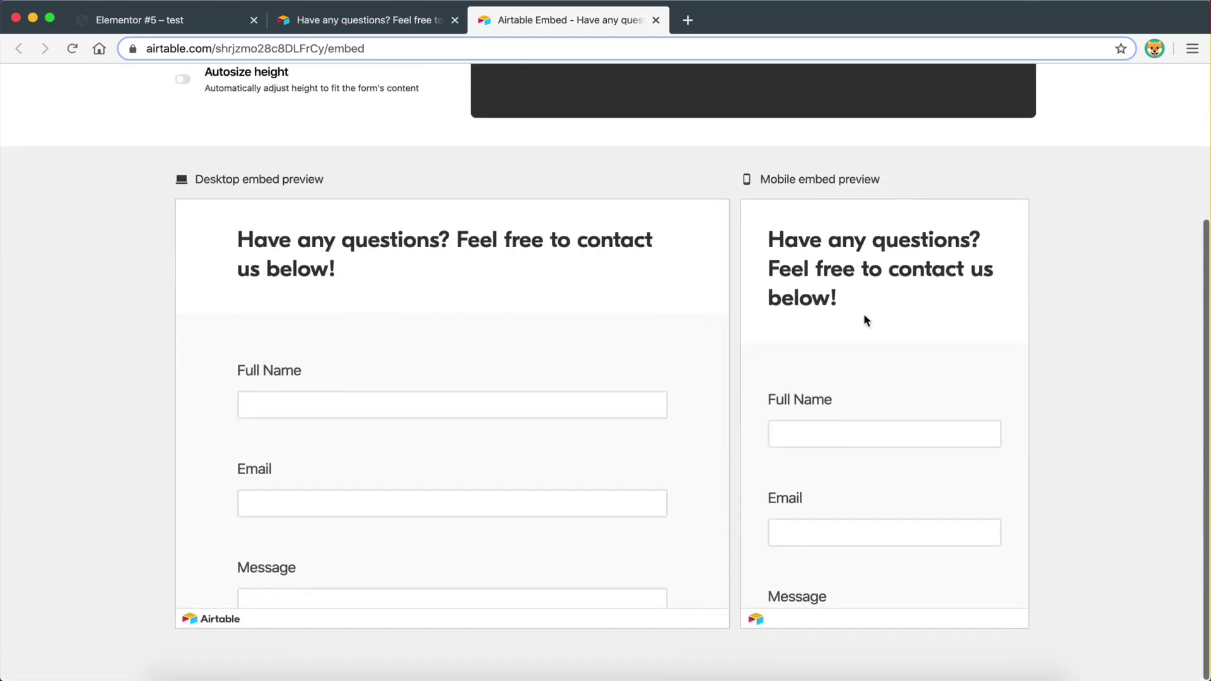
pyautogui.scroll(-5, 877, 429)
pyautogui.scroll(5, 877, 429)
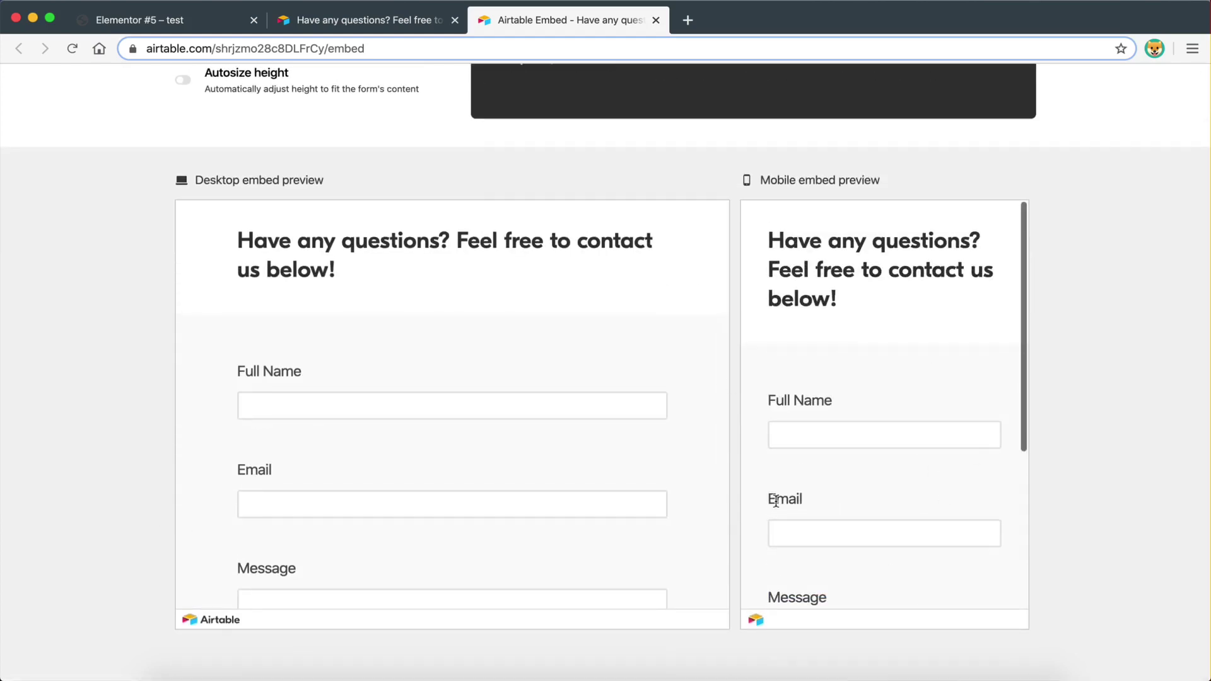
pyautogui.scroll(5, 112, 398)
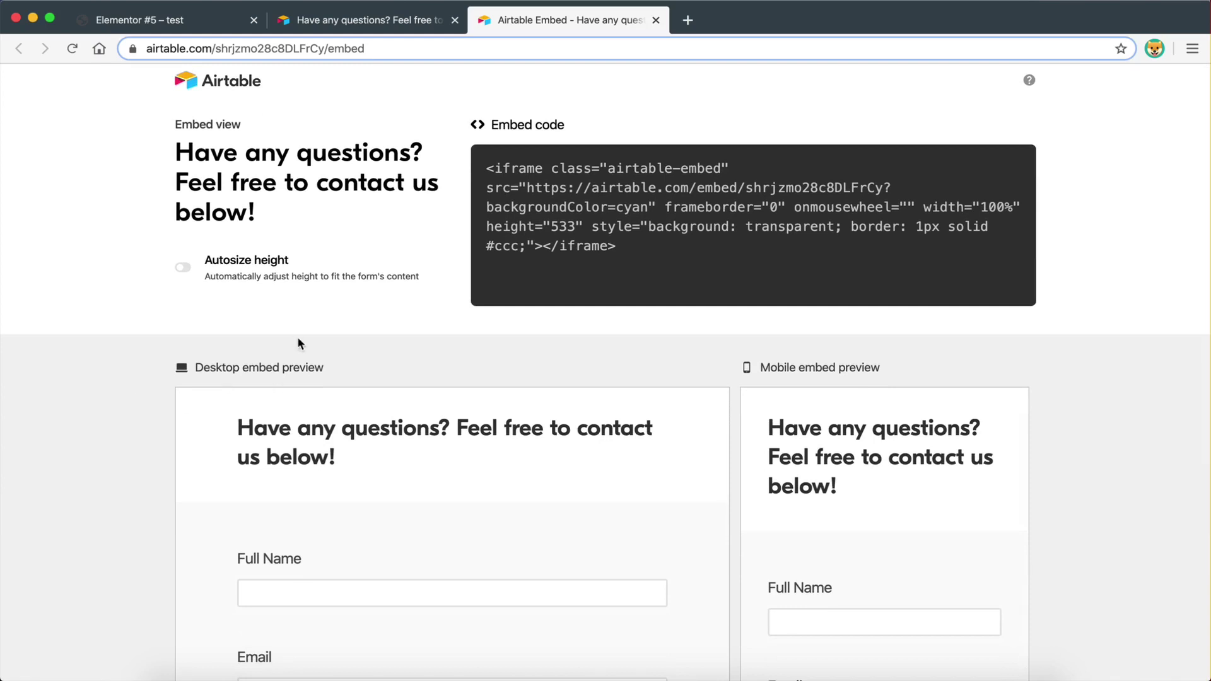
# - Compare the embed with Autosize height off and on, leaving Autosize height on
pyautogui.click(183, 271)
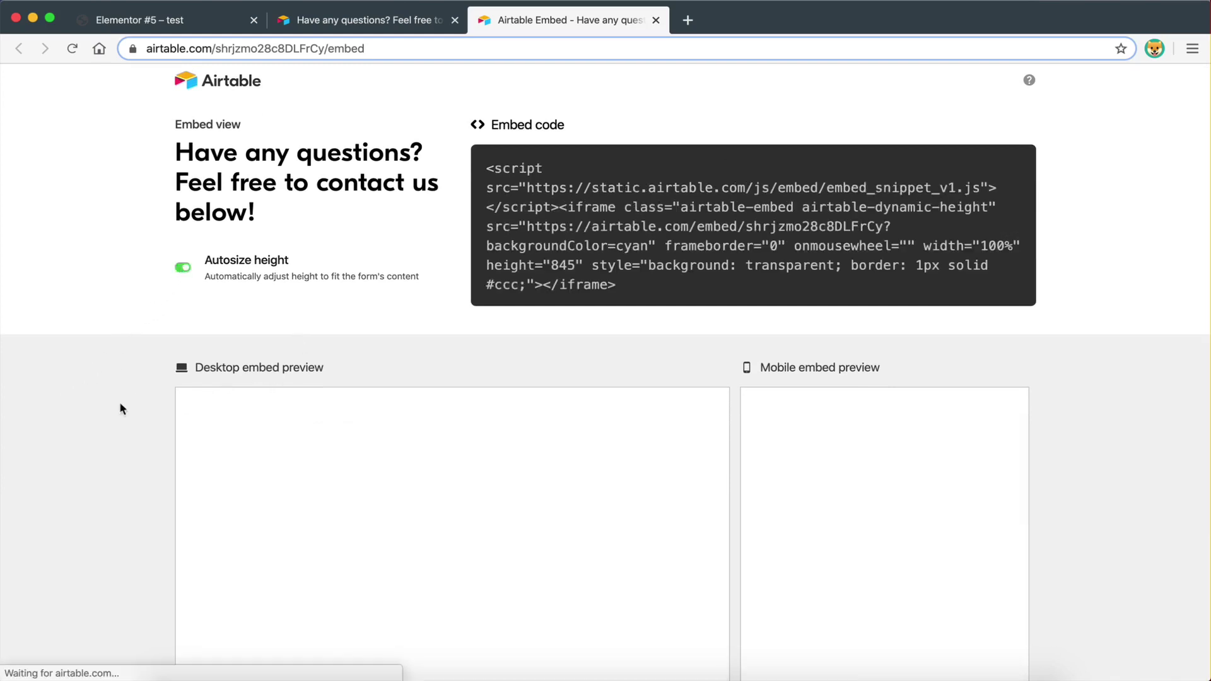
pyautogui.scroll(-5, 101, 475)
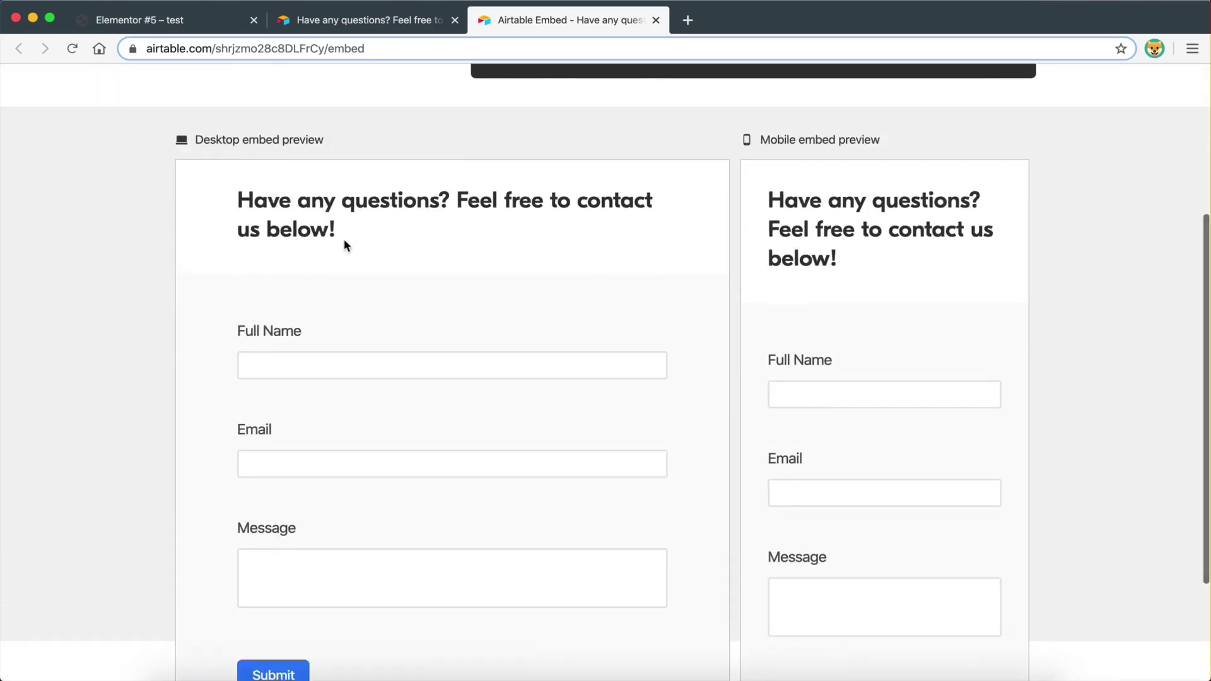
pyautogui.scroll(-3, 343, 244)
pyautogui.scroll(5, 347, 240)
pyautogui.click(183, 150)
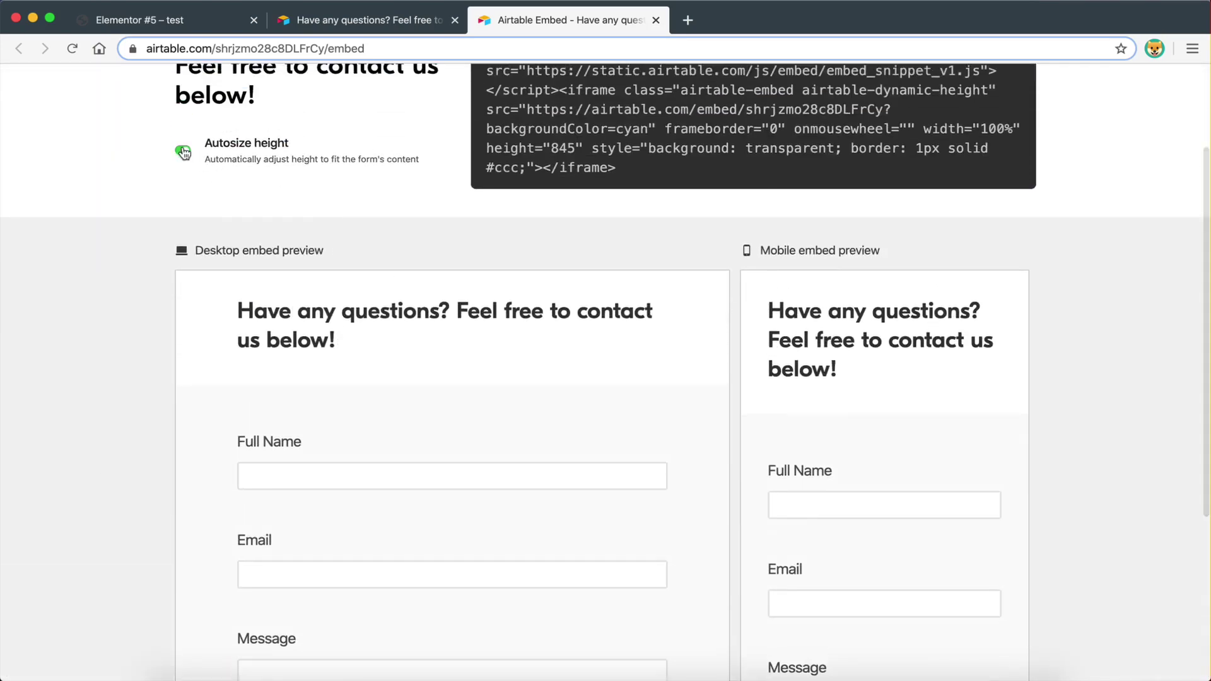
pyautogui.scroll(-3, 308, 386)
pyautogui.scroll(5, 308, 383)
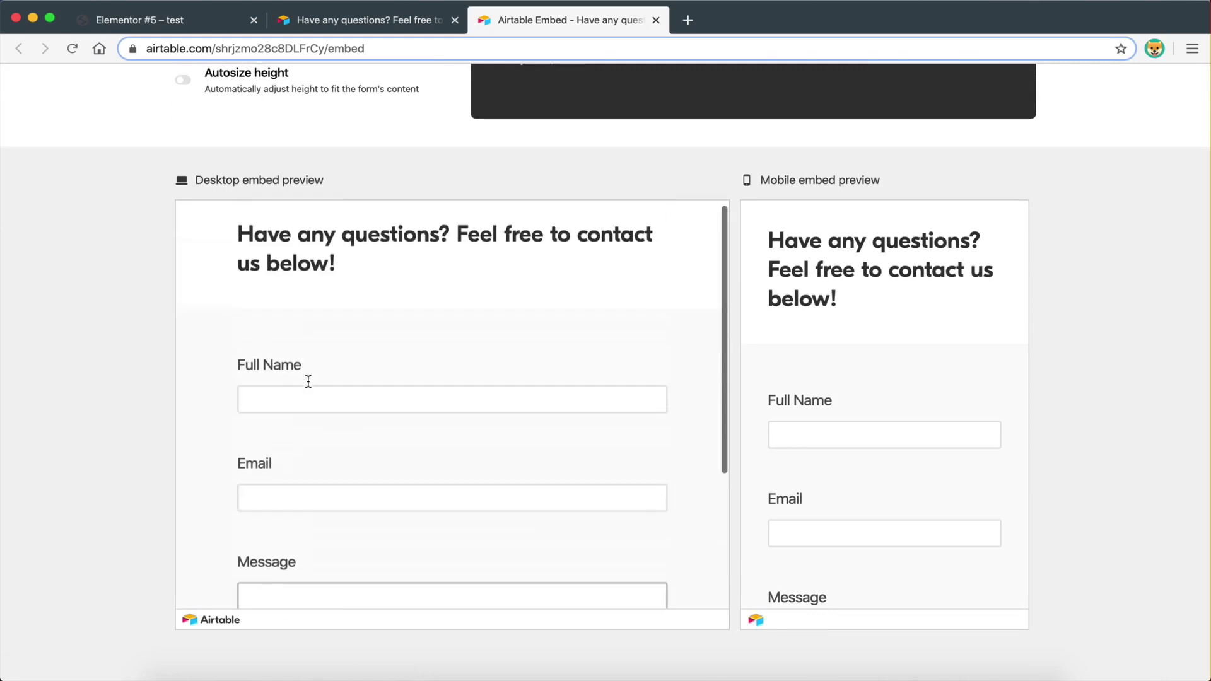
pyautogui.scroll(-5, 308, 381)
pyautogui.scroll(5, 308, 381)
pyautogui.scroll(-5, 308, 381)
pyautogui.scroll(5, 308, 381)
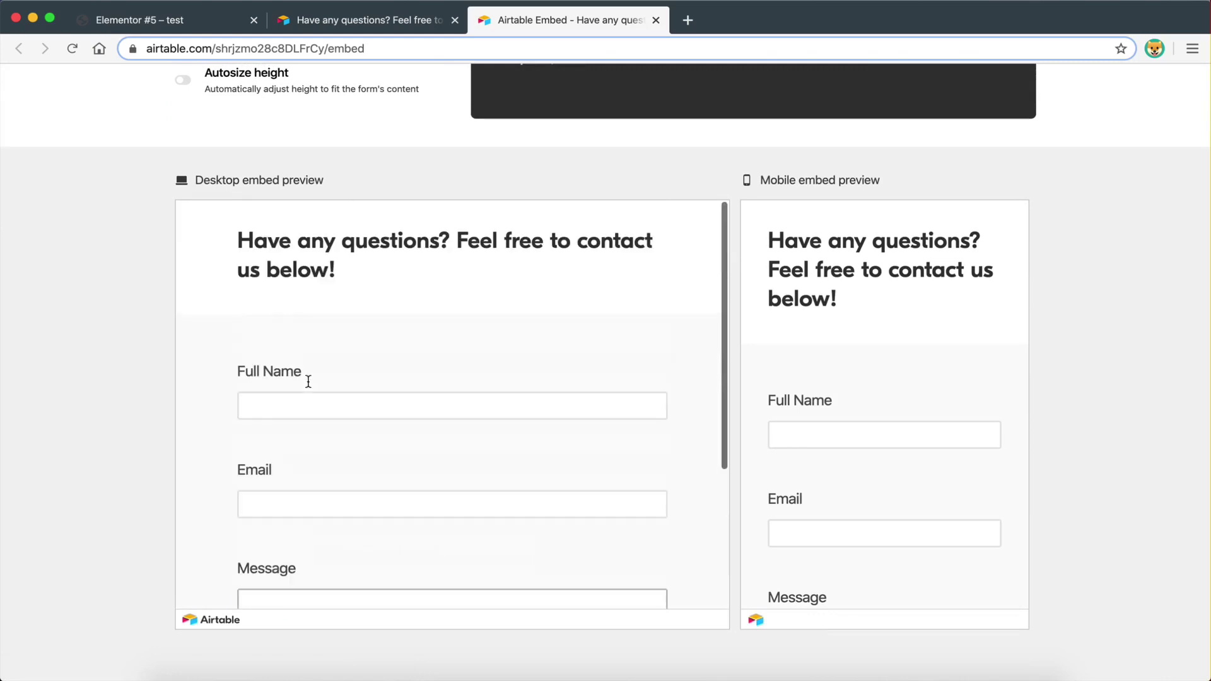
pyautogui.scroll(3, 125, 264)
pyautogui.click(183, 227)
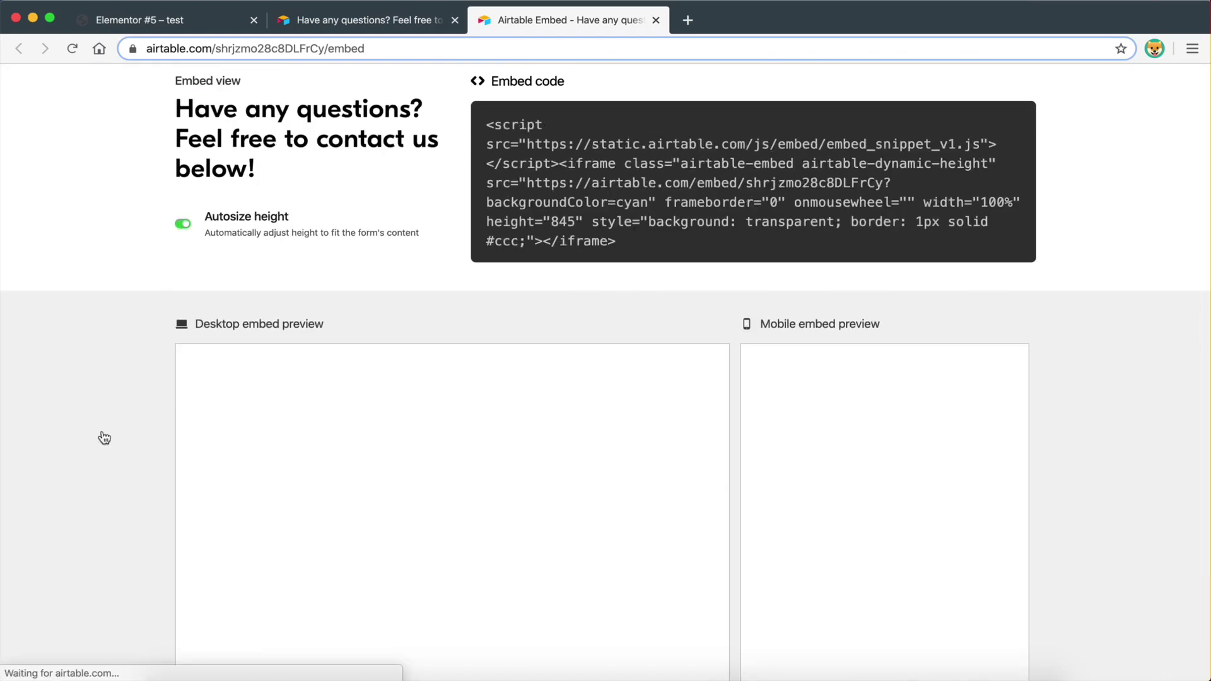
pyautogui.scroll(-5, 100, 435)
pyautogui.scroll(4, 435, 266)
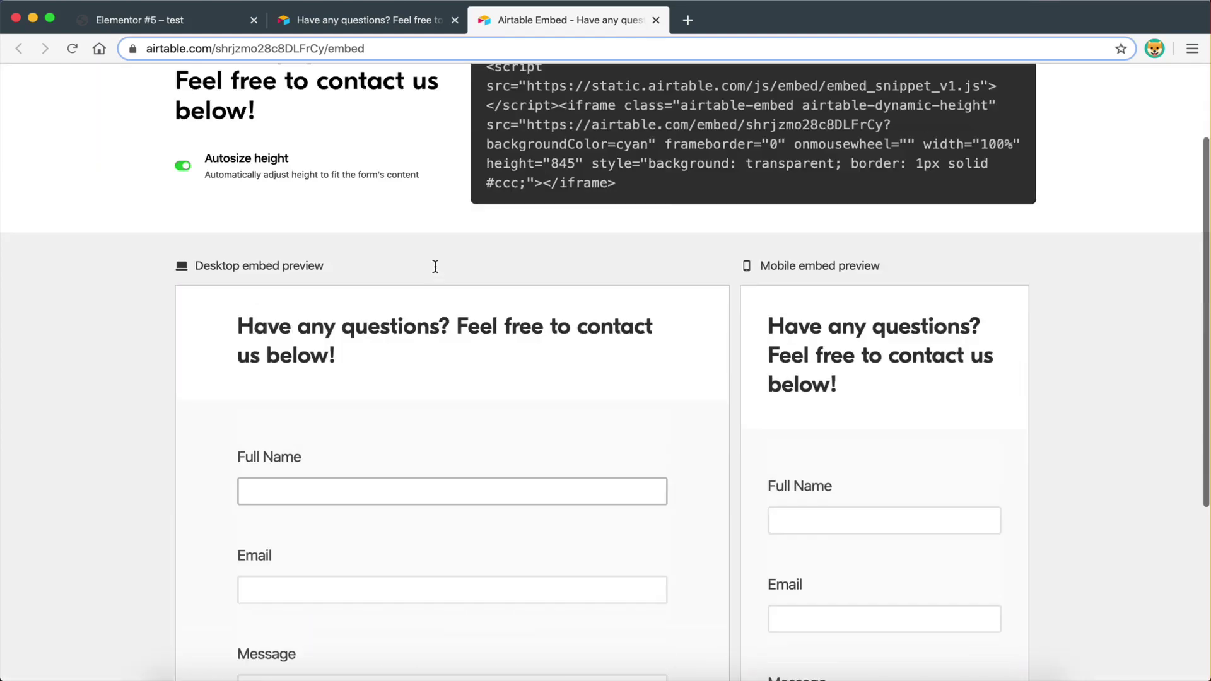
pyautogui.scroll(-5, 434, 336)
pyautogui.scroll(6, 432, 340)
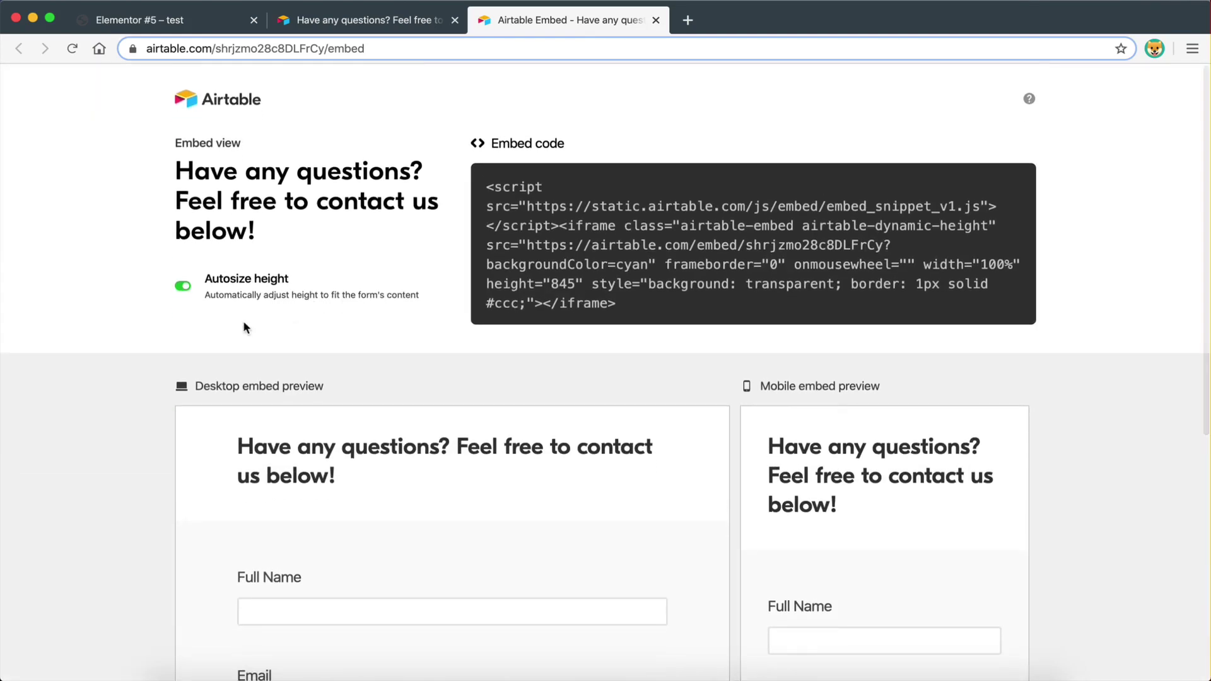
pyautogui.scroll(-3, 236, 316)
pyautogui.scroll(3, 234, 440)
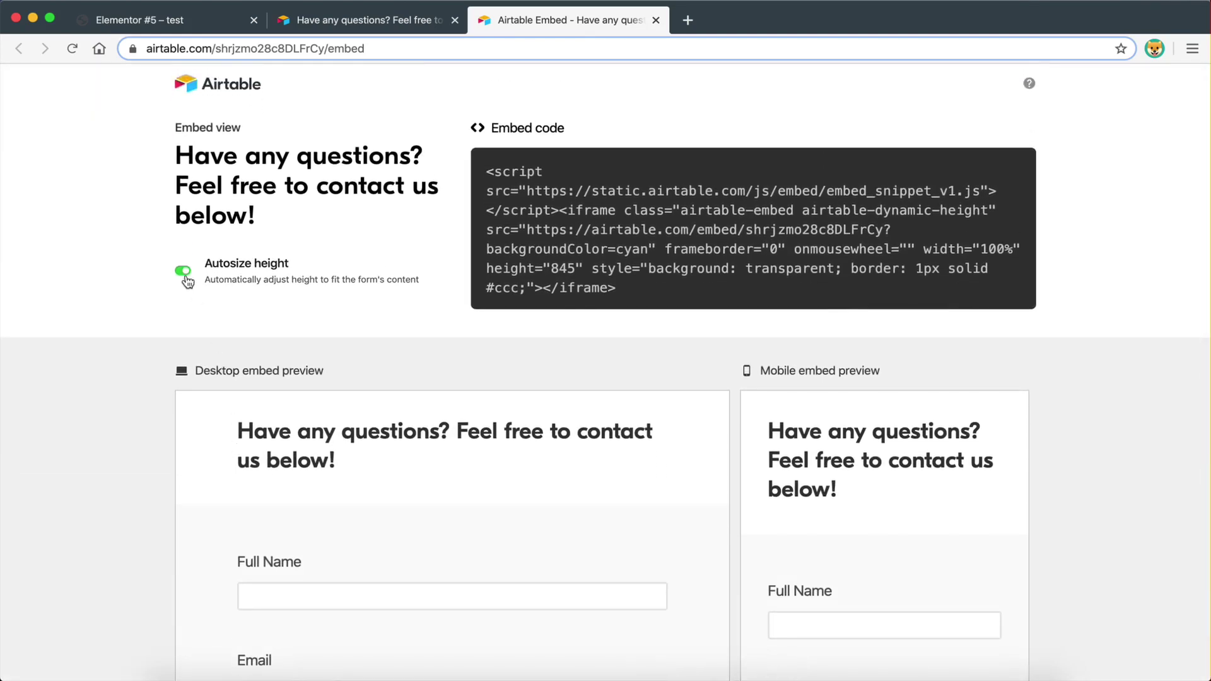
pyautogui.click(184, 276)
pyautogui.scroll(-3, 128, 416)
pyautogui.scroll(-3, 349, 460)
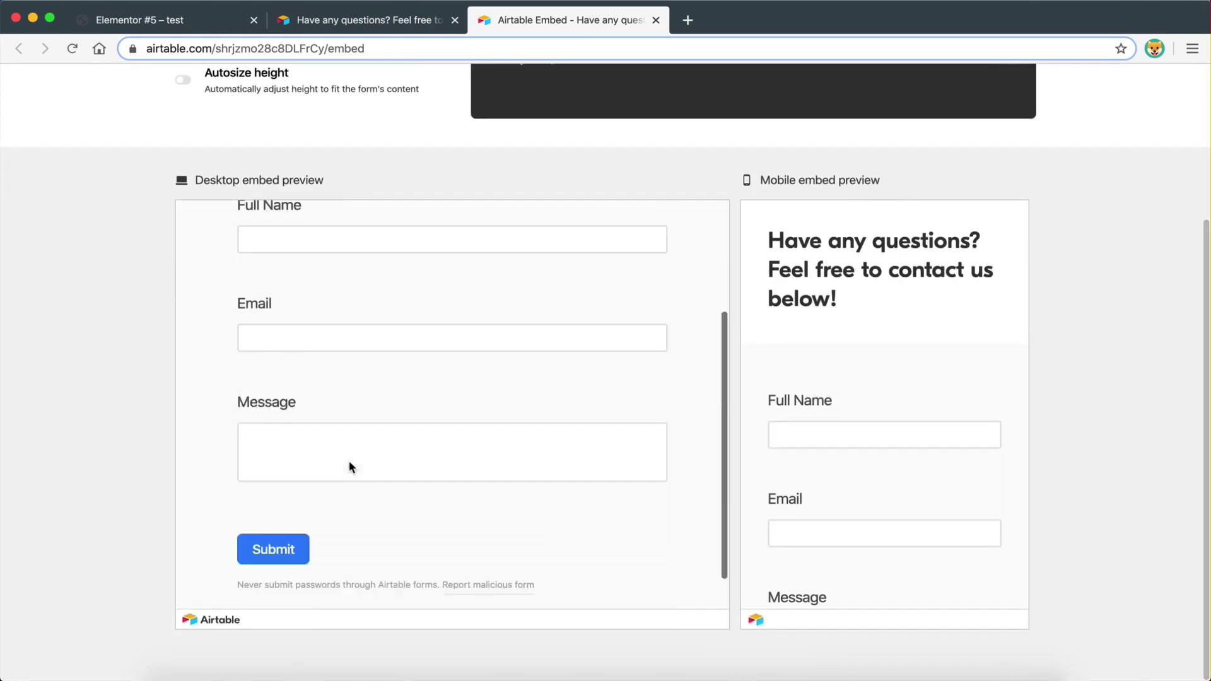
pyautogui.scroll(3, 286, 409)
pyautogui.scroll(4, 55, 250)
pyautogui.click(185, 303)
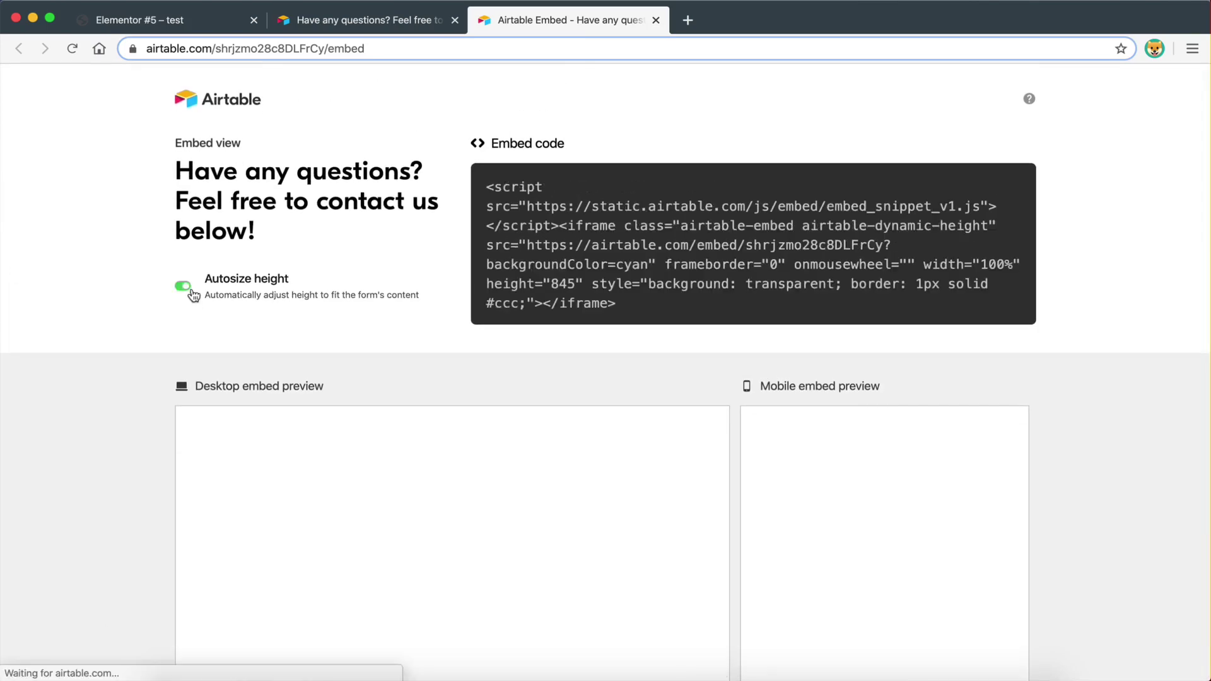
pyautogui.scroll(-3, 135, 430)
pyautogui.scroll(-1, 427, 422)
pyautogui.scroll(2, 237, 311)
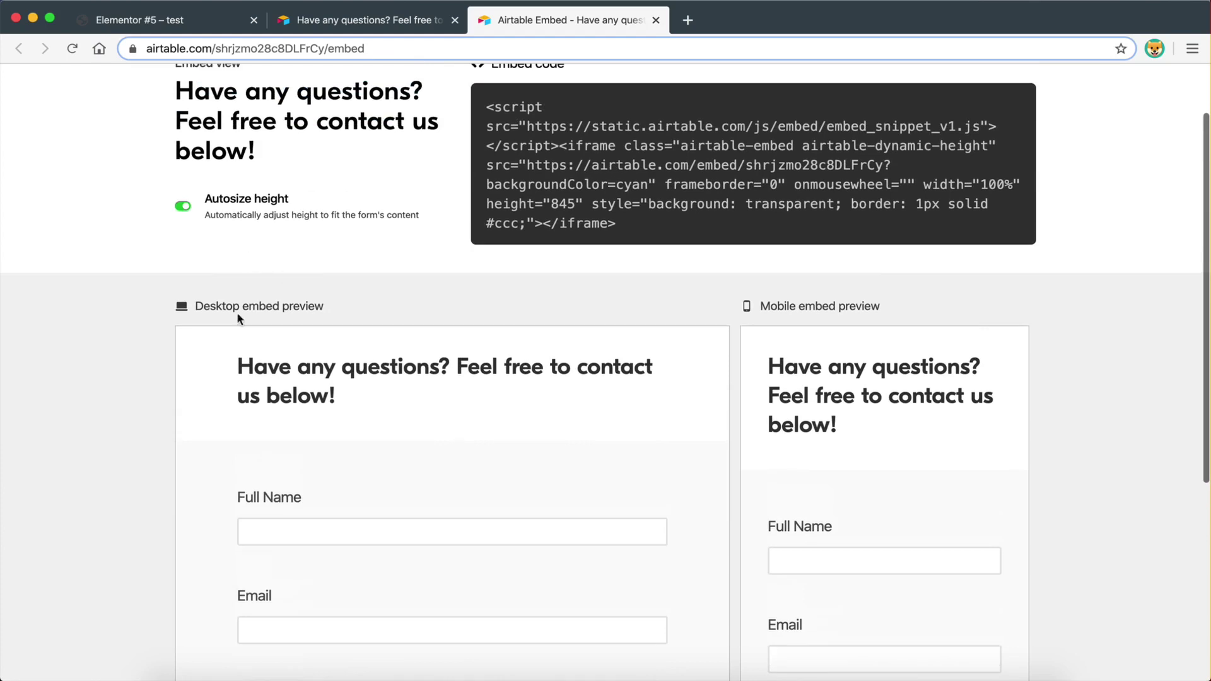
pyautogui.scroll(-4, 426, 559)
pyautogui.scroll(5, 452, 347)
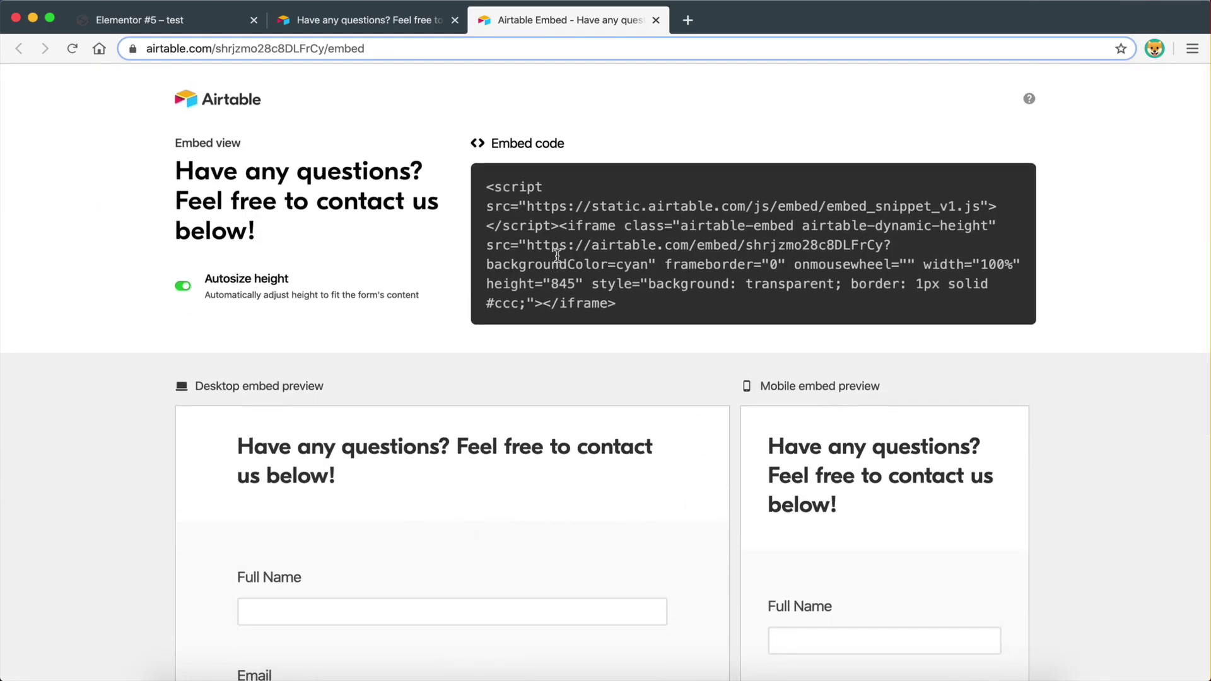
# - Copy the embed code and paste it into the Elementor HTML Code box
pyautogui.click(613, 307)
pyautogui.moveTo(590, 314); pyautogui.dragTo(528, 194)
pyautogui.press('super+c')
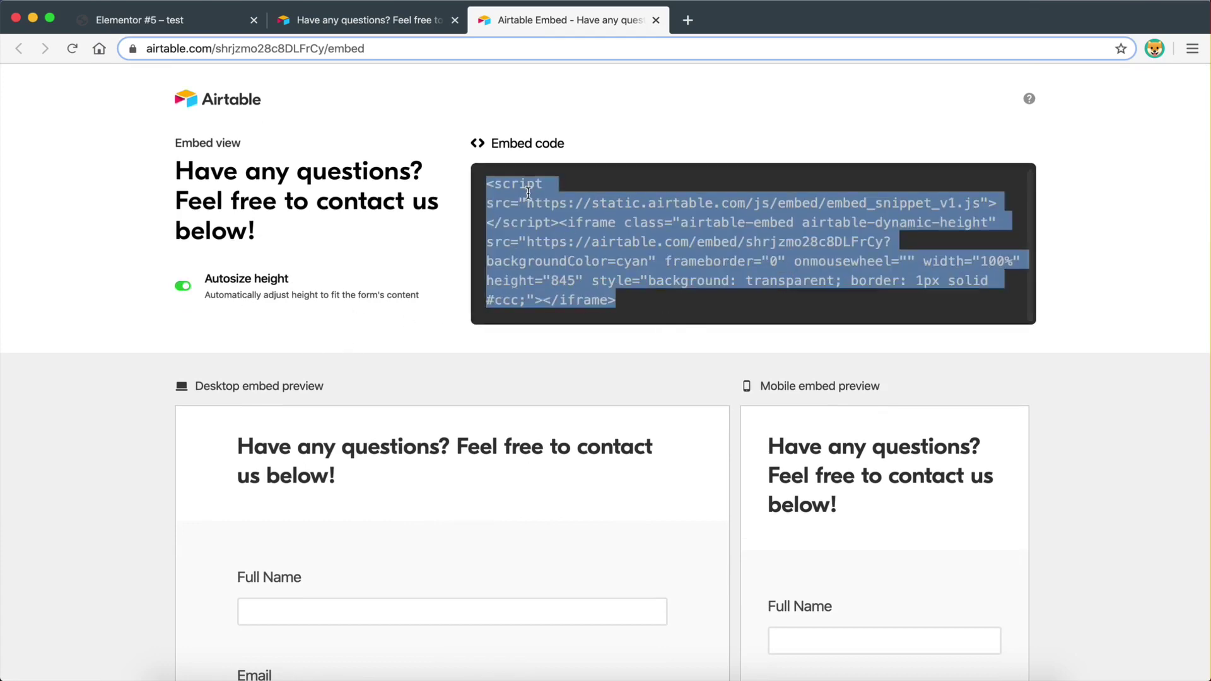
pyautogui.hotkey('ctrl', 'Left')
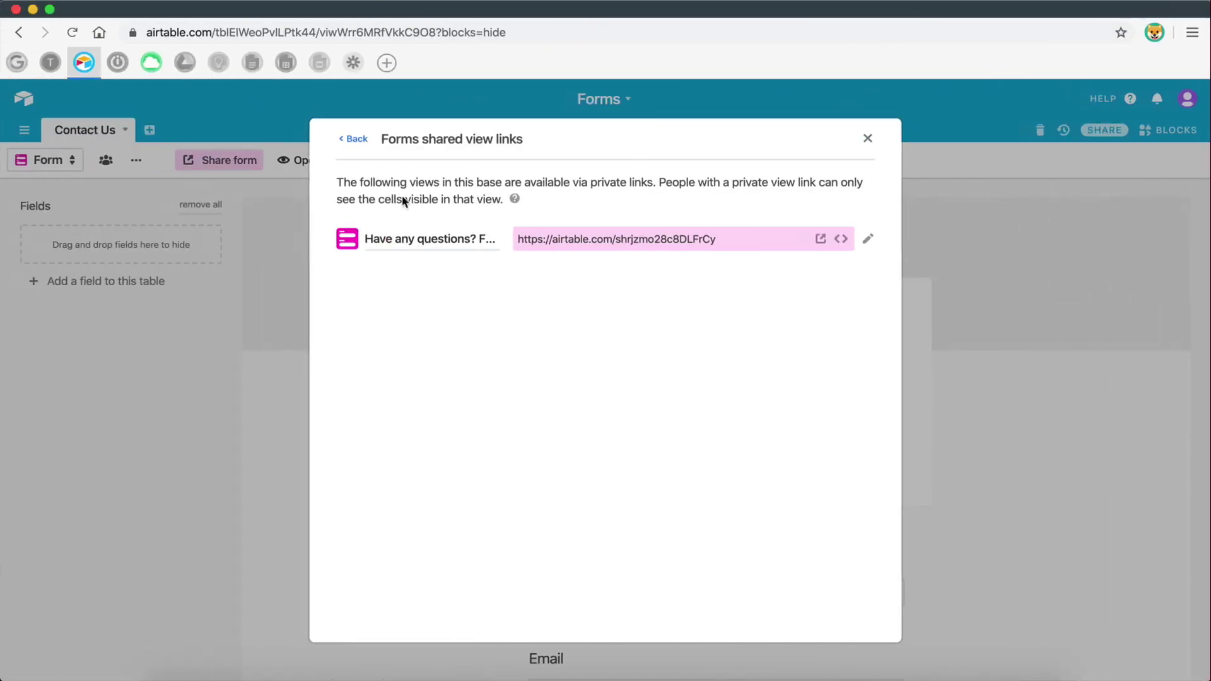
pyautogui.click(151, 62)
pyautogui.scroll(-3, 530, 615)
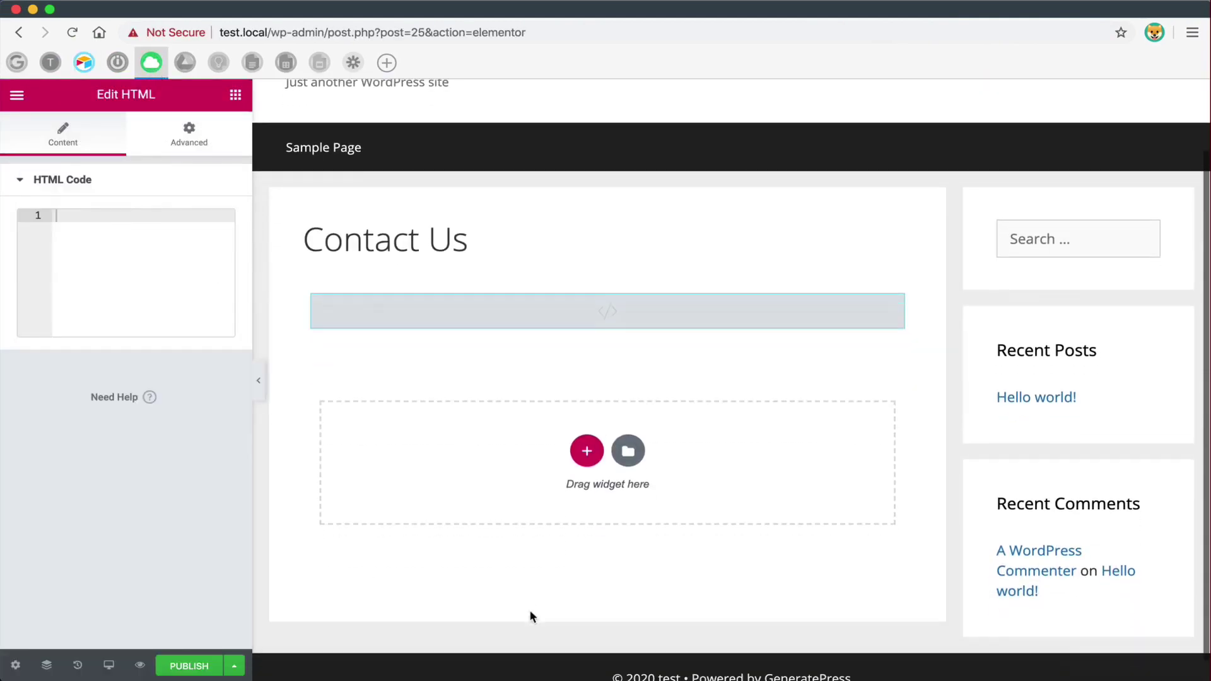
pyautogui.press('super+v')
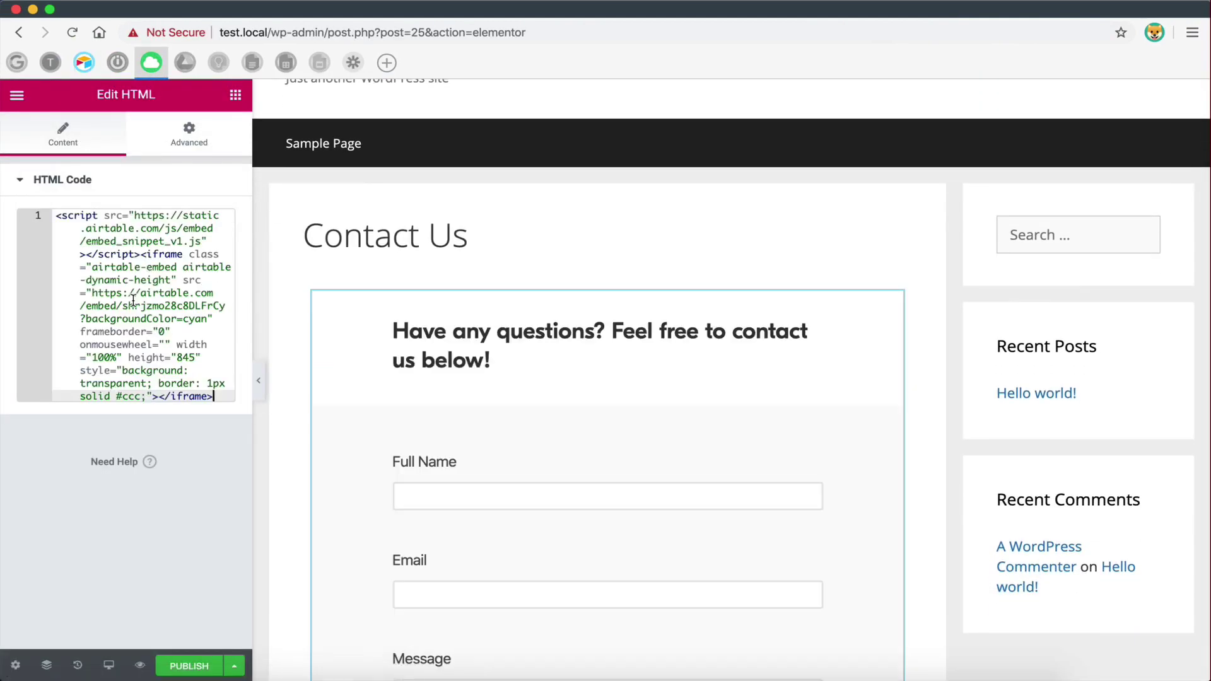
pyautogui.scroll(-2, 346, 379)
pyautogui.scroll(-8, 346, 372)
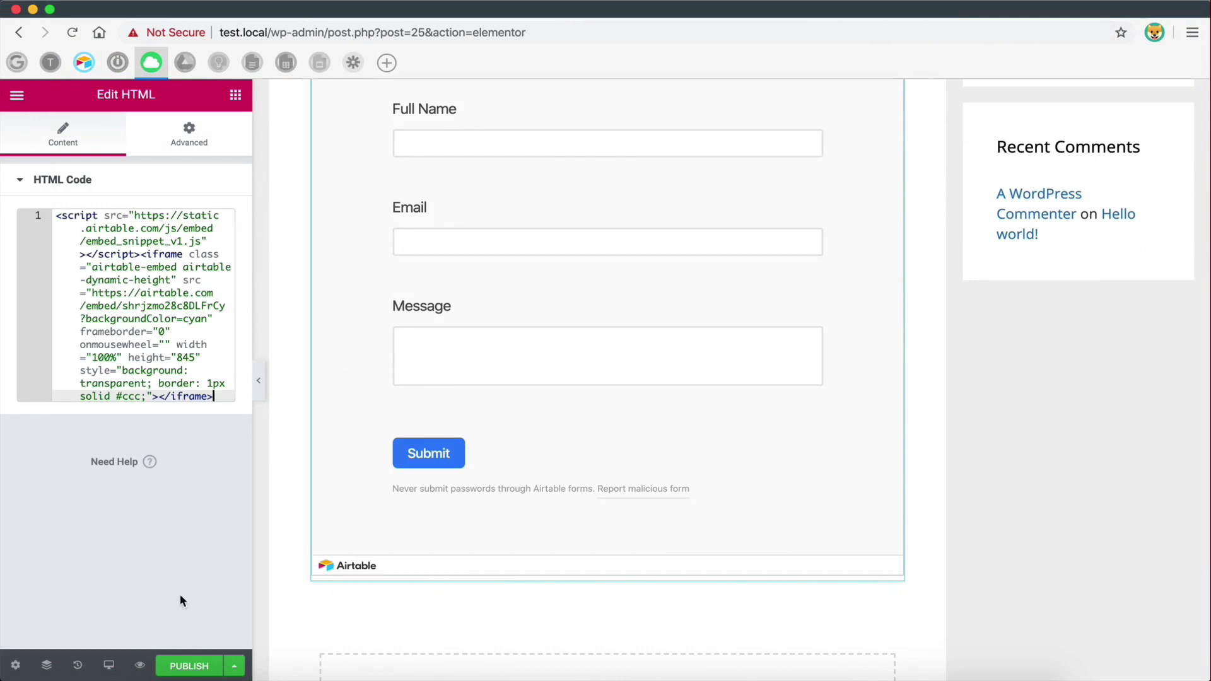
pyautogui.scroll(2, 389, 496)
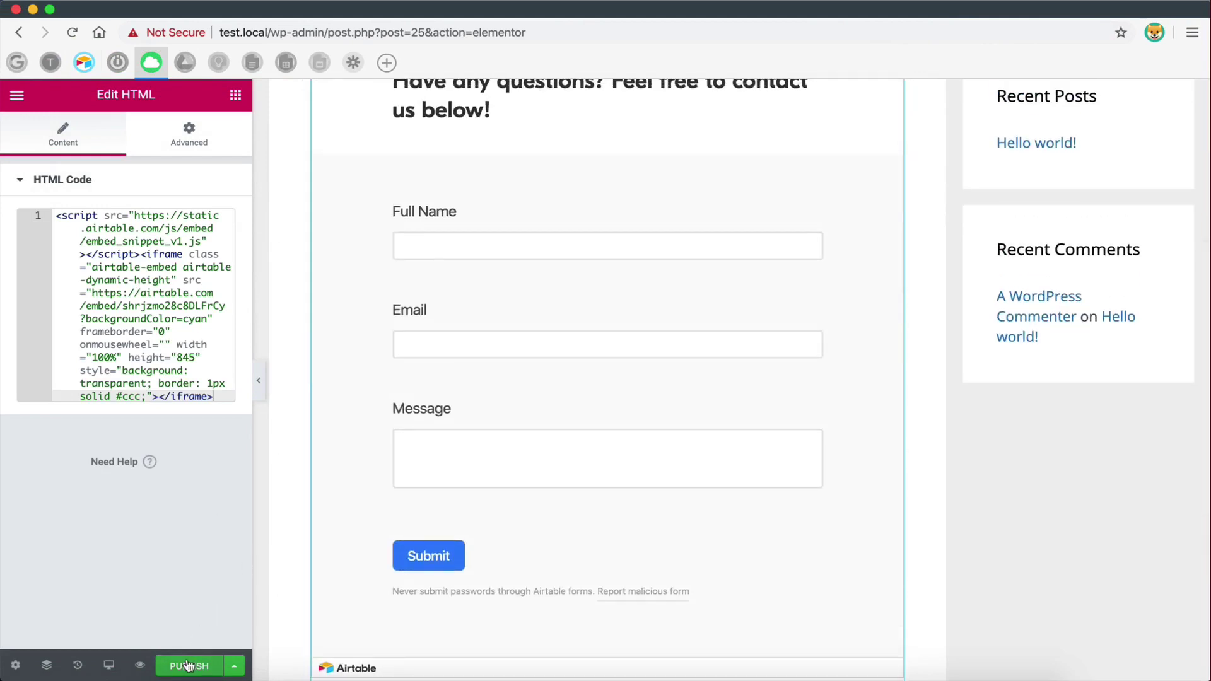
# - Scroll through the Contact Us preview showing the embedded Airtable form
pyautogui.scroll(5, 498, 458)
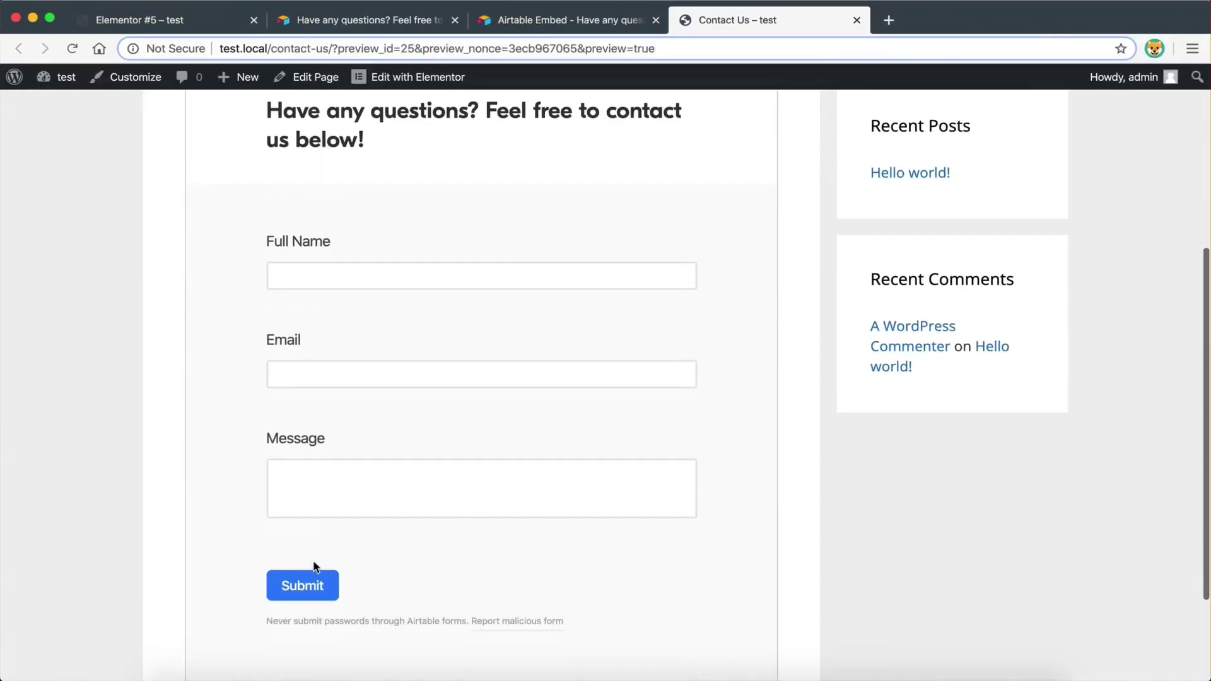
pyautogui.scroll(7, 461, 362)
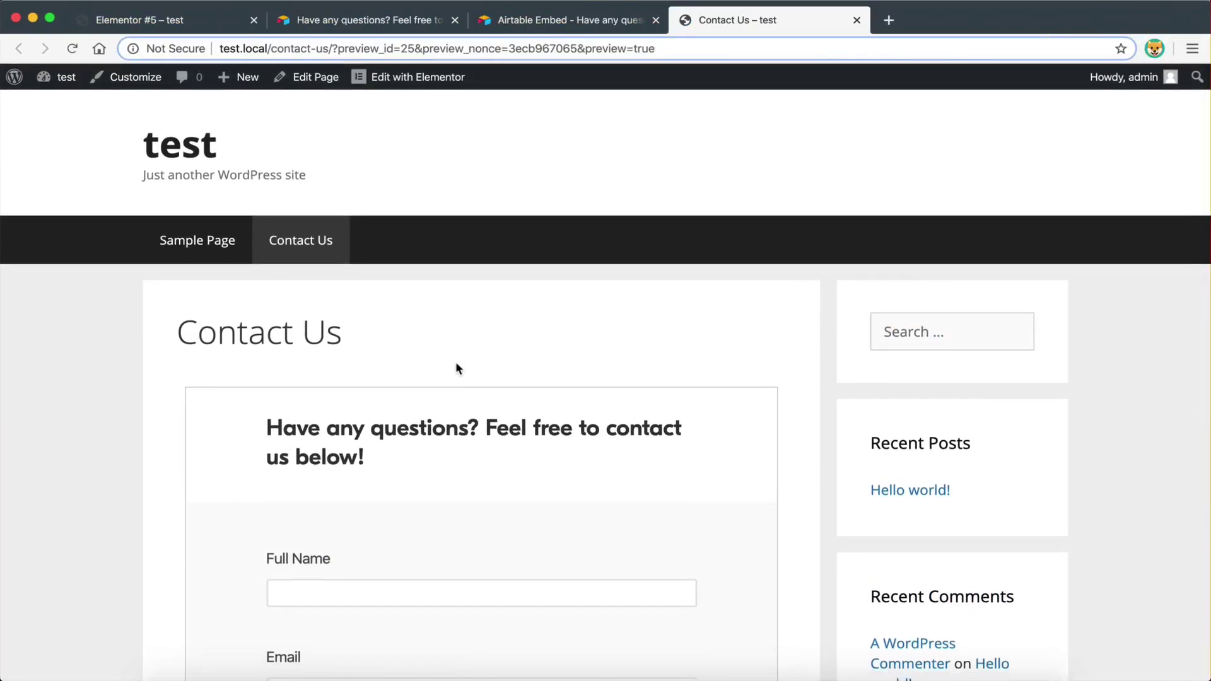
pyautogui.scroll(-6, 468, 458)
pyautogui.scroll(3, 468, 458)
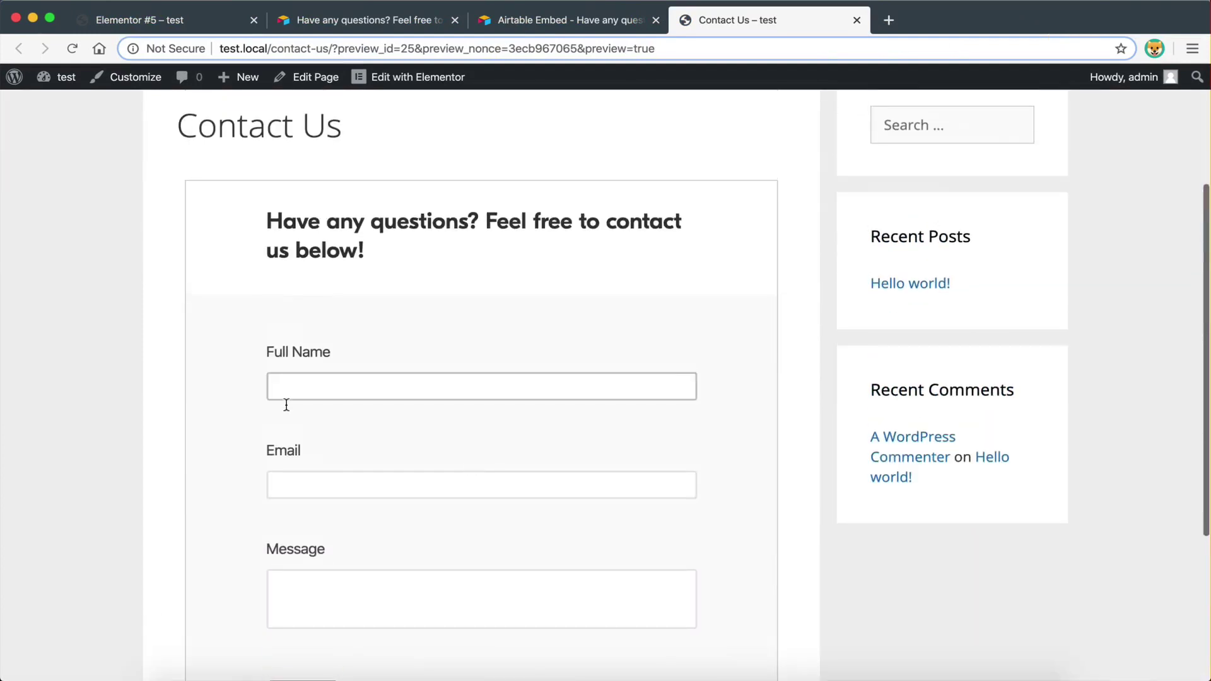
pyautogui.hotkey('ctrl', 'Right')
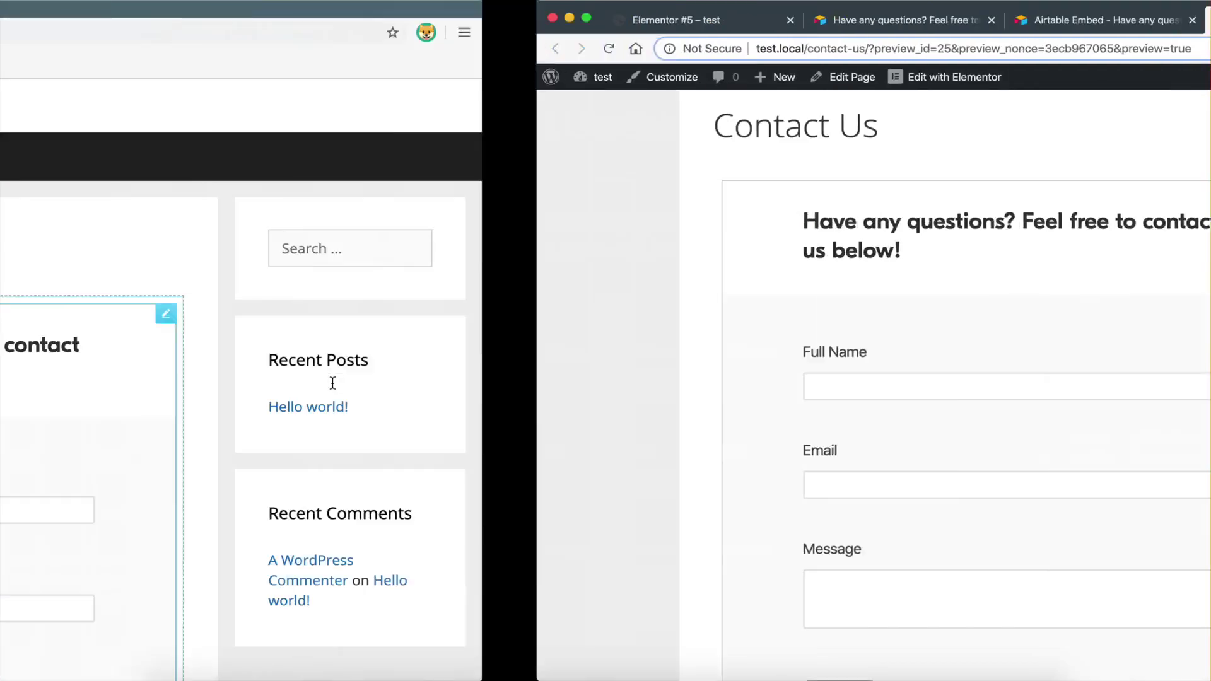
# - Open the Airtable Forms base, close its shared view links dialog, and return to the preview
pyautogui.click(84, 62)
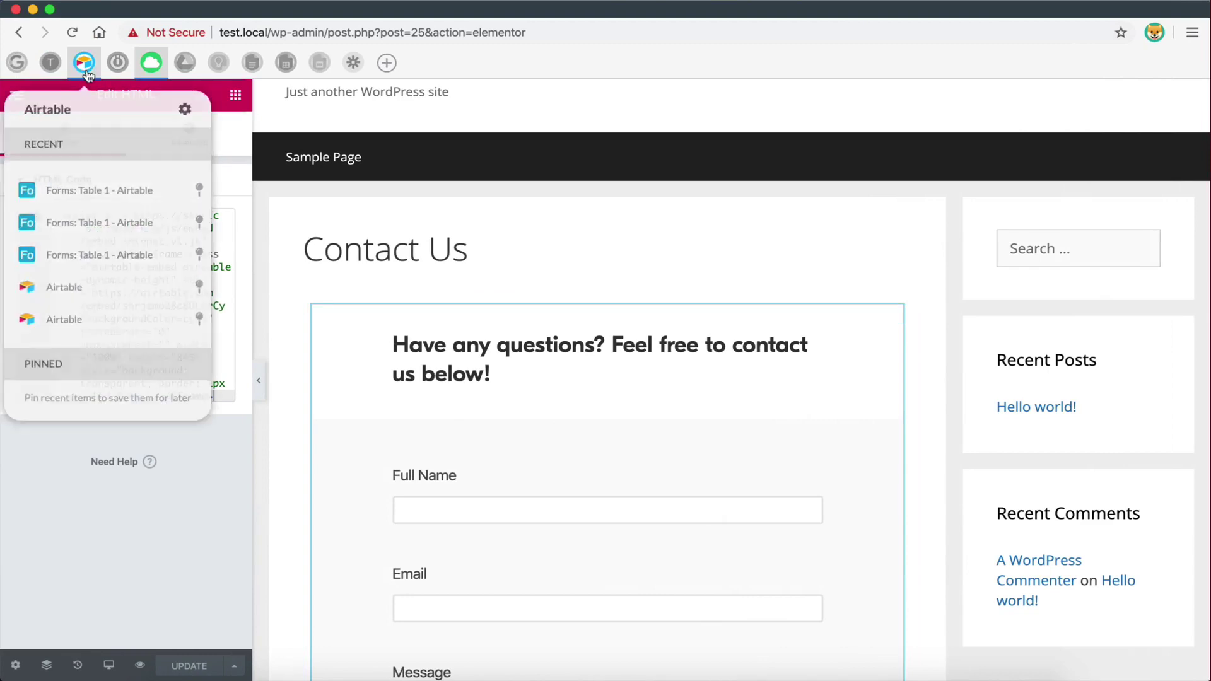
pyautogui.click(63, 189)
pyautogui.click(869, 140)
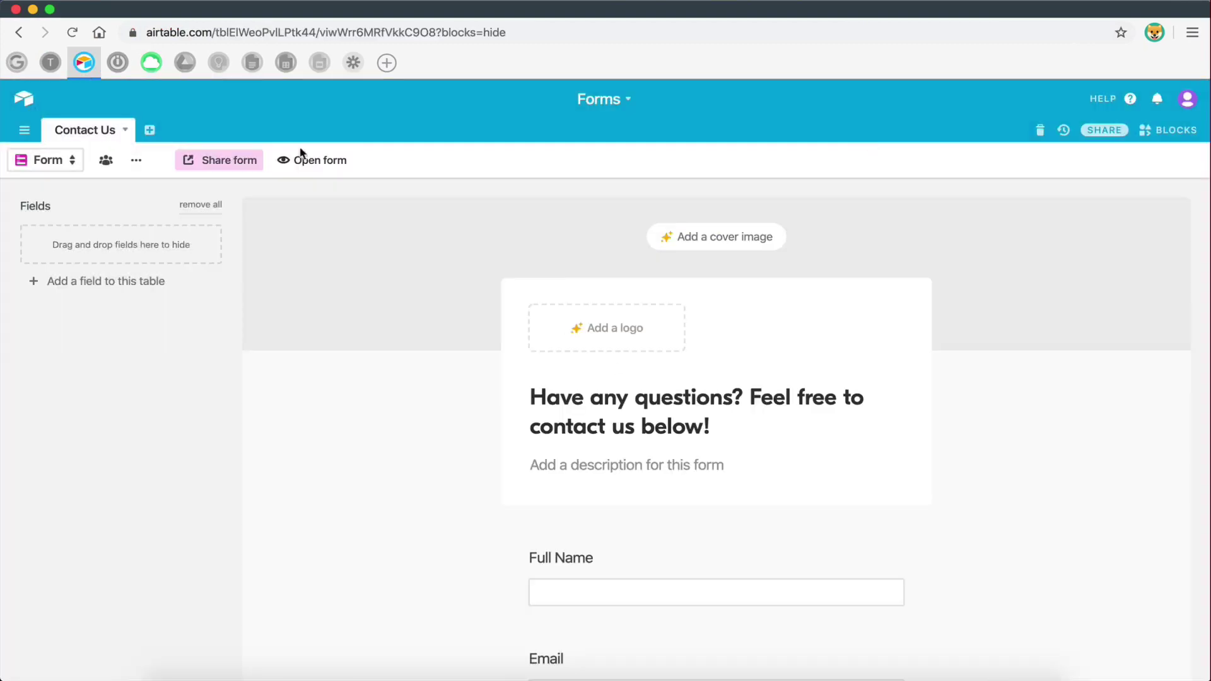
pyautogui.scroll(-4, 758, 468)
pyautogui.scroll(3, 758, 468)
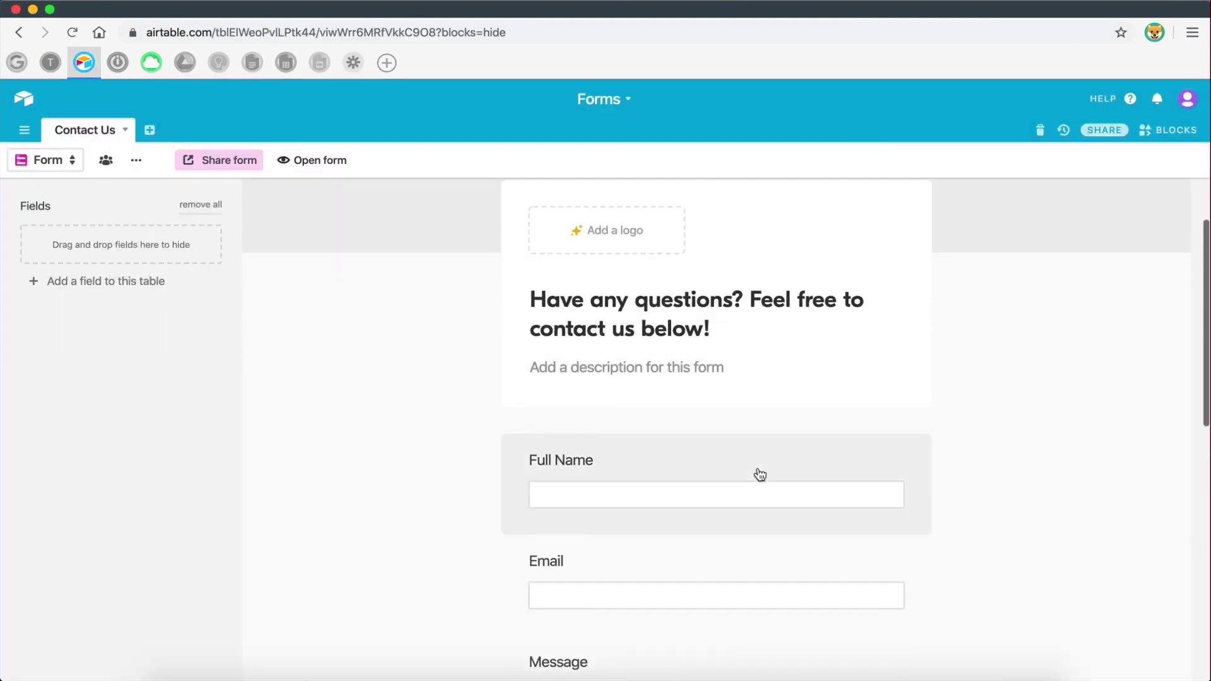
pyautogui.hotkey('ctrl', 'Right')
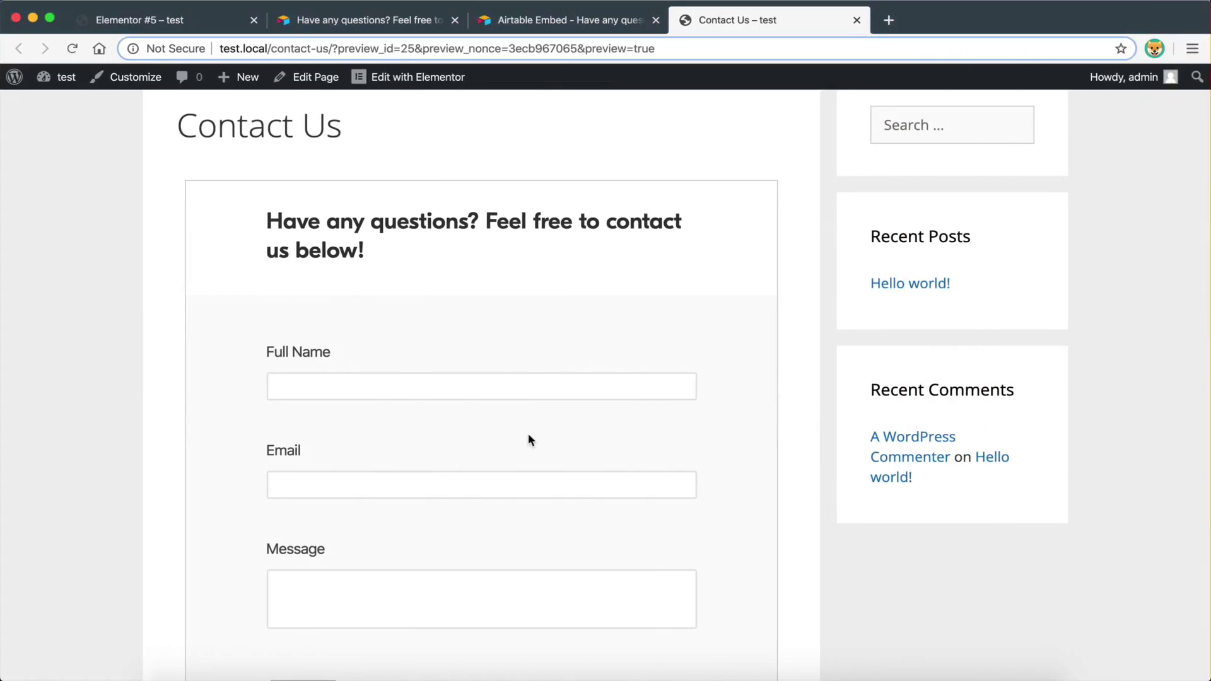
# - Enter a test full name, Gmail address and message in the embedded Contact Us form
pyautogui.click(458, 388)
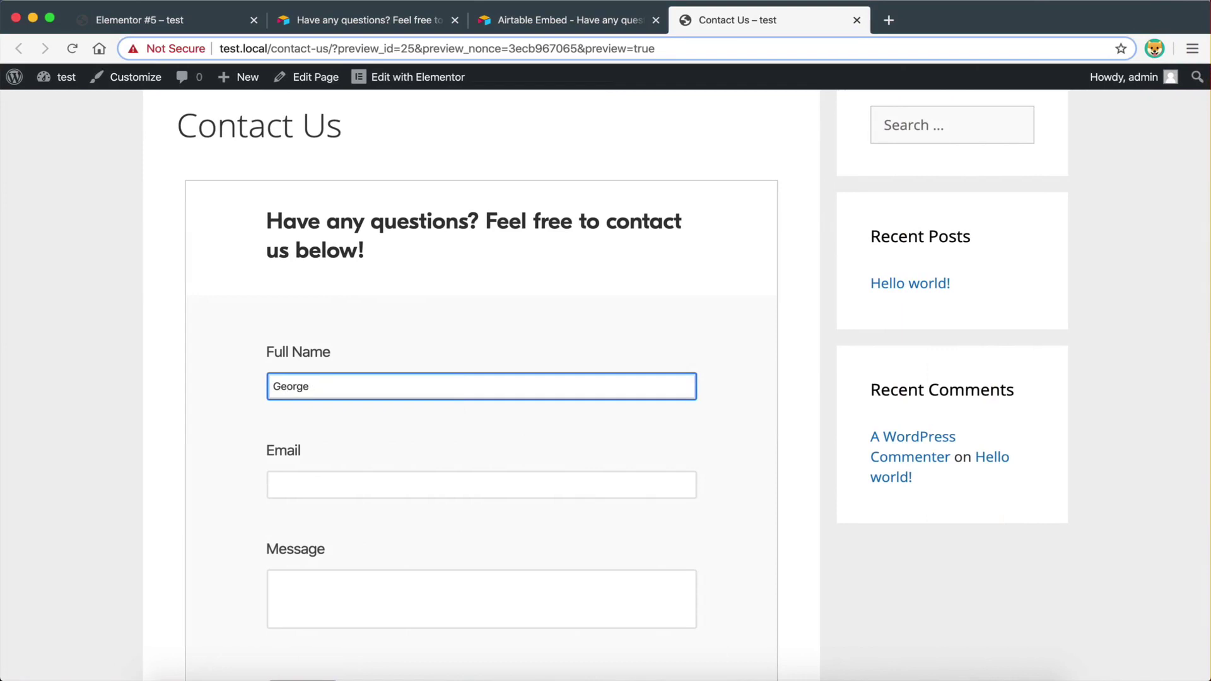
pyautogui.click(452, 496)
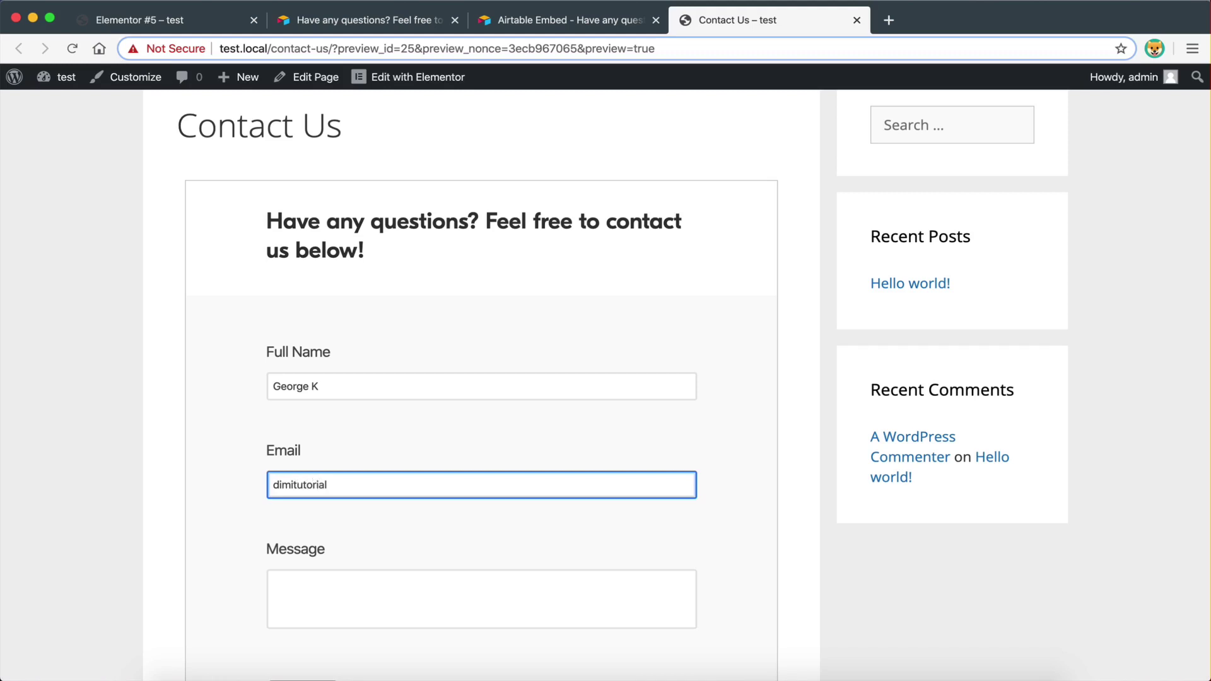
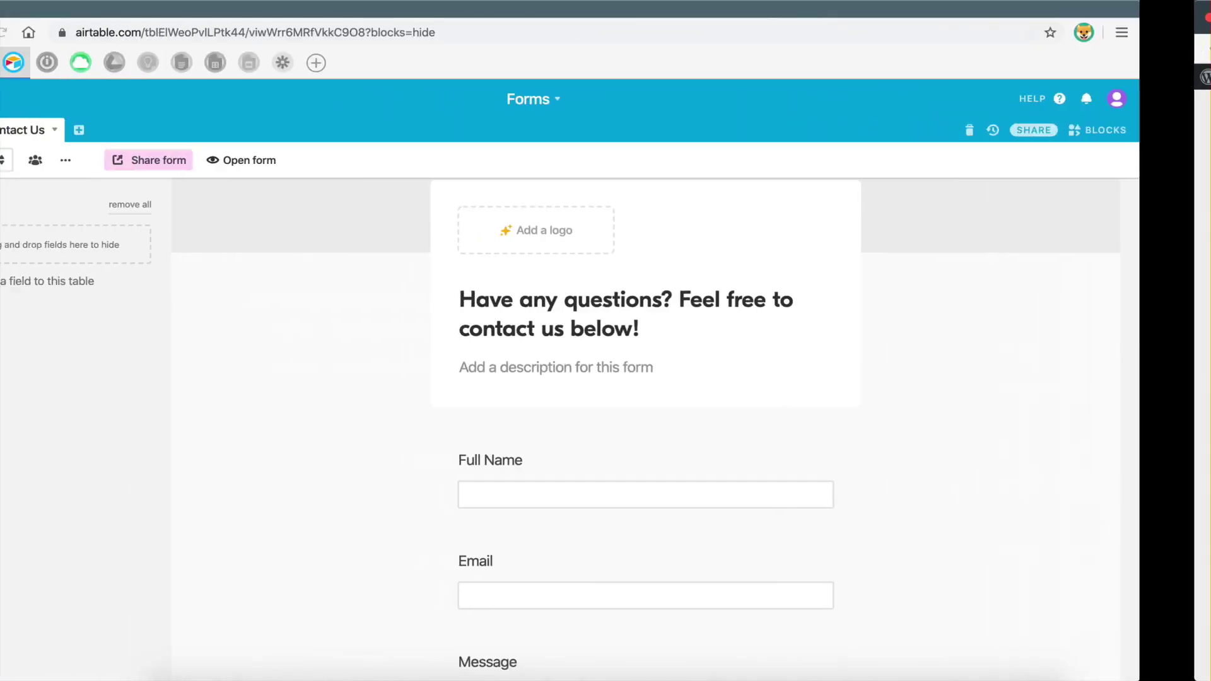
pyautogui.scroll(-15, 569, 489)
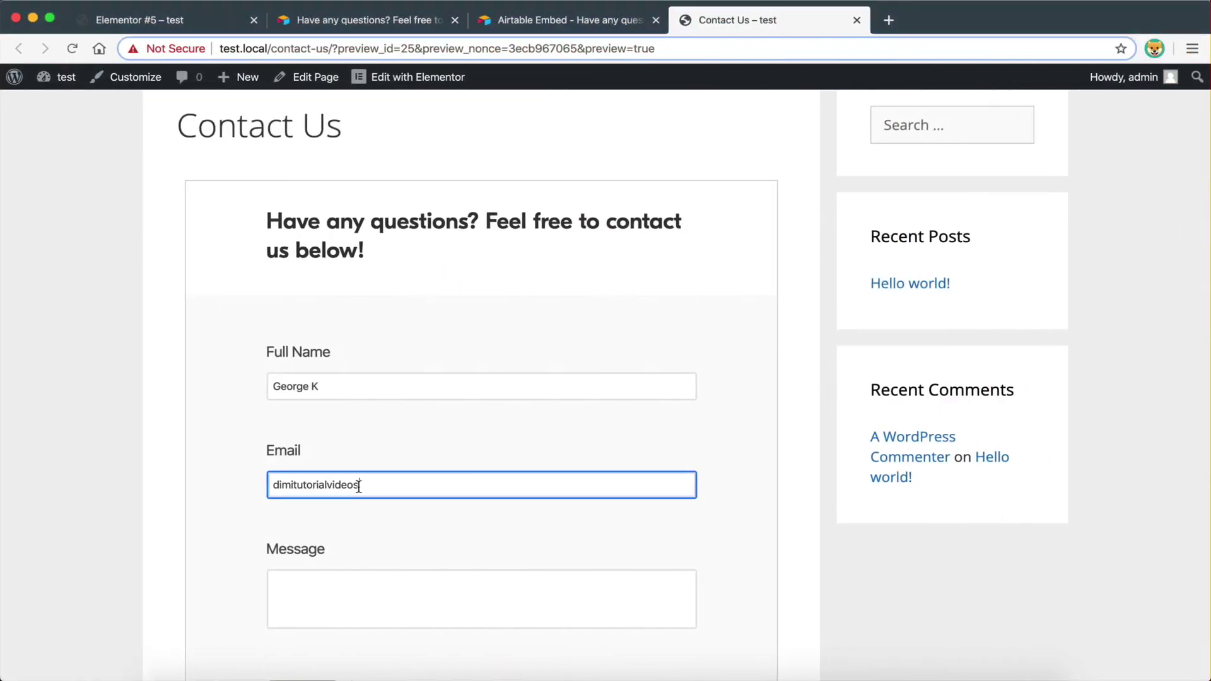
pyautogui.write('@gmail')
pyautogui.click(388, 591)
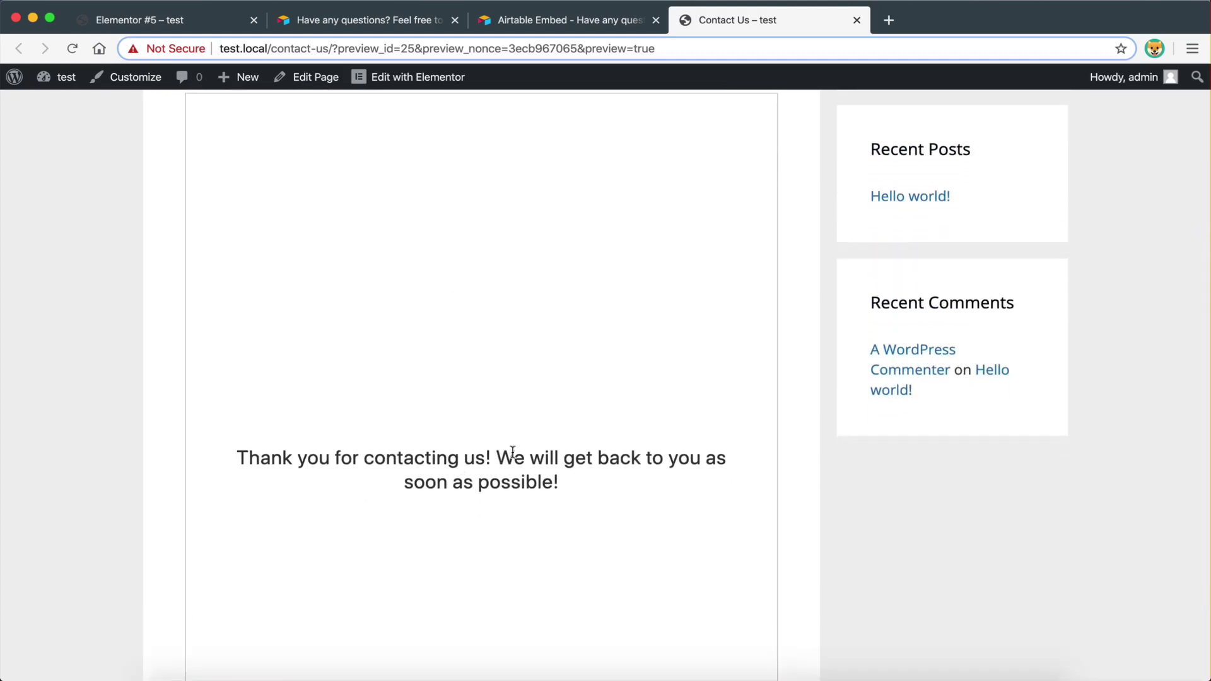
pyautogui.scroll(-1, 511, 452)
pyautogui.scroll(3, 564, 449)
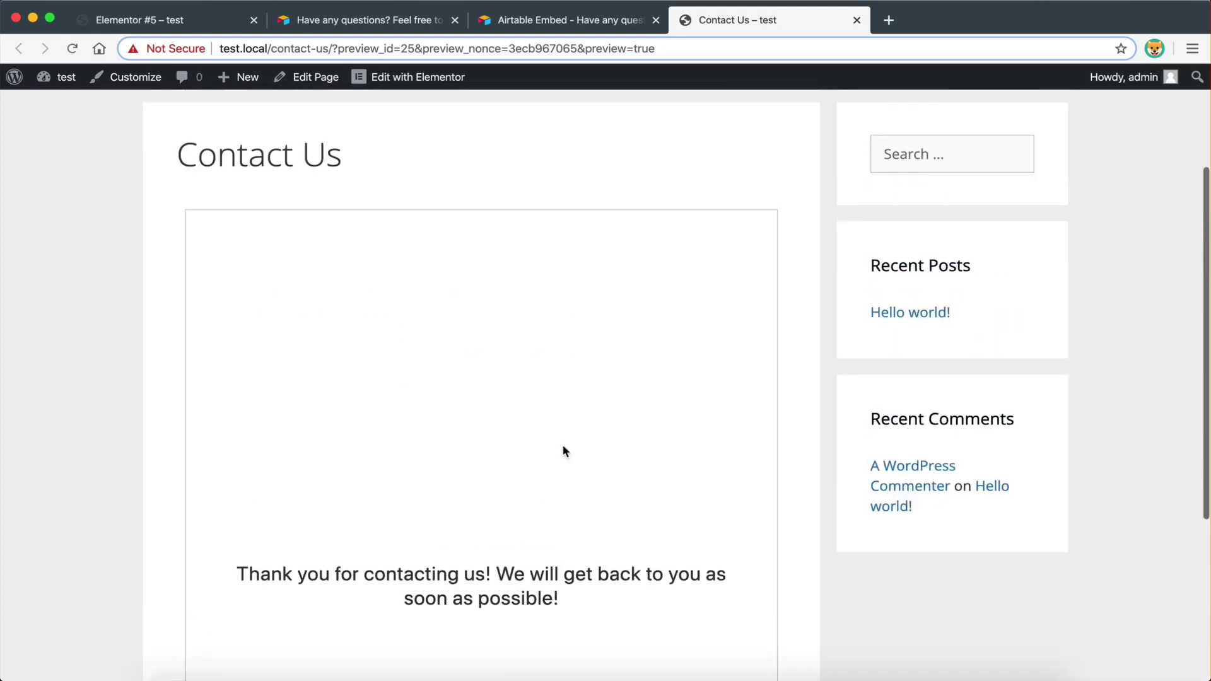
pyautogui.hotkey('ctrl', 'Left')
# - Switch the Contact Us table to Grid view
pyautogui.scroll(6, 443, 283)
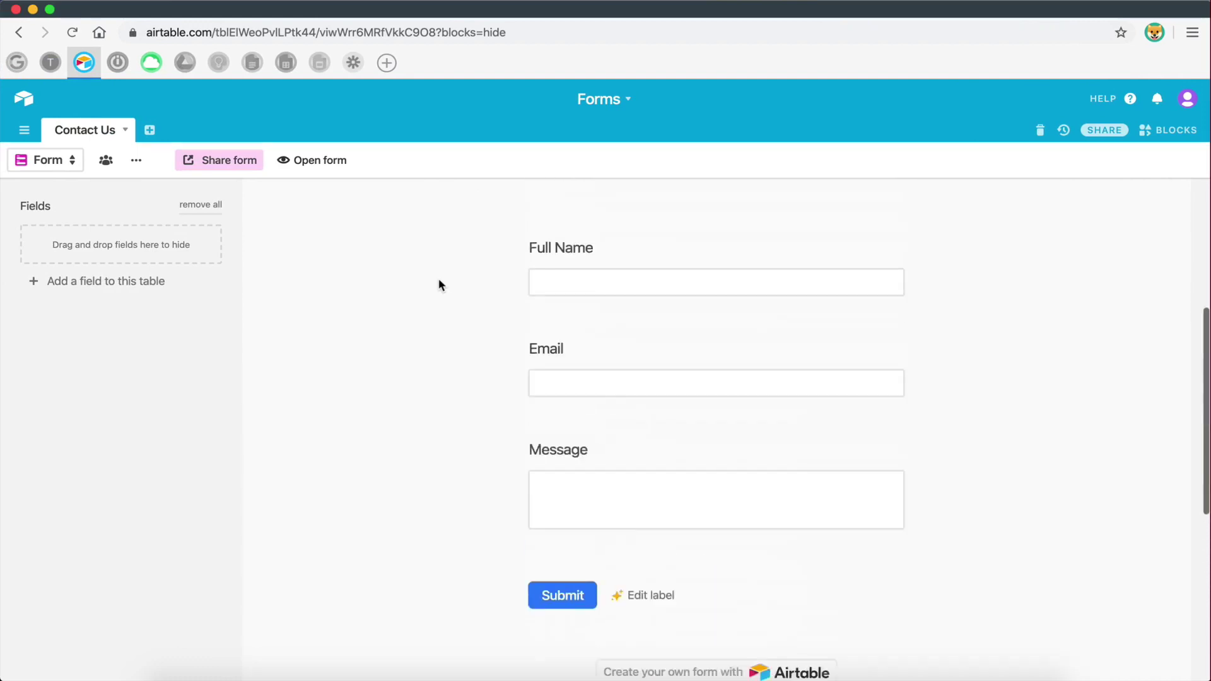
pyautogui.scroll(5, 334, 328)
pyautogui.click(76, 159)
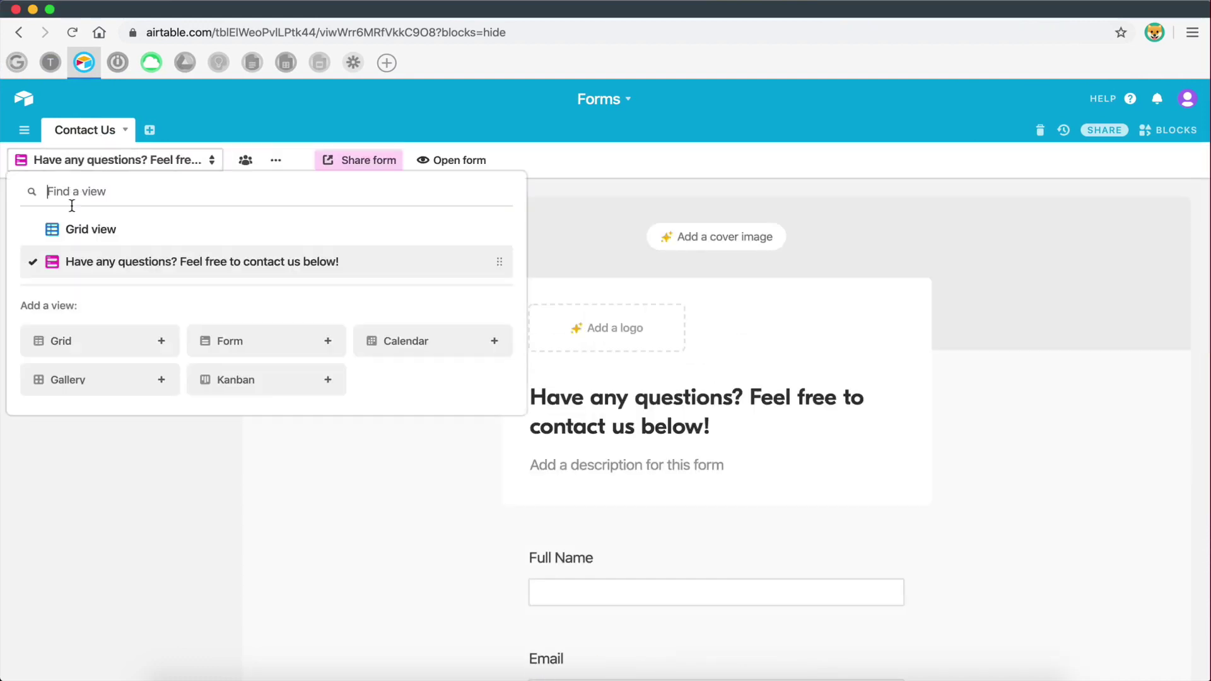
pyautogui.click(85, 229)
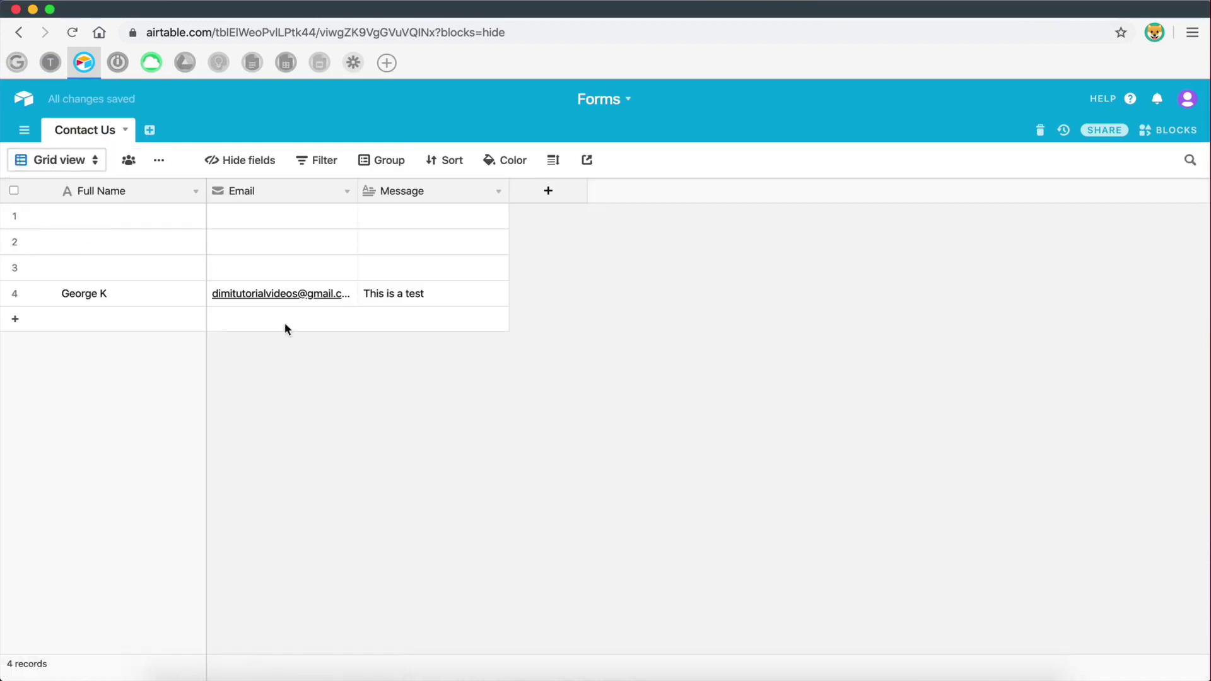
# - Delete empty records 1–3 and widen the Email column to show full addresses
pyautogui.click(14, 268)
pyautogui.click(14, 242)
pyautogui.click(13, 220)
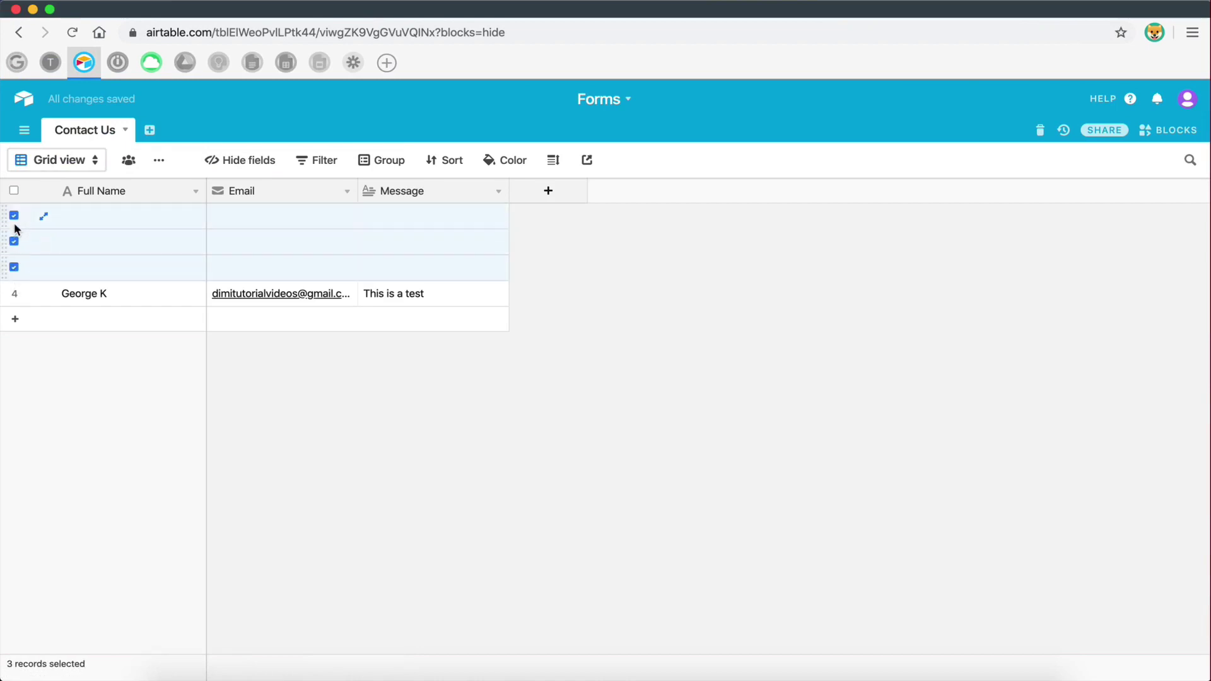
pyautogui.rightClick(117, 210)
pyautogui.click(160, 255)
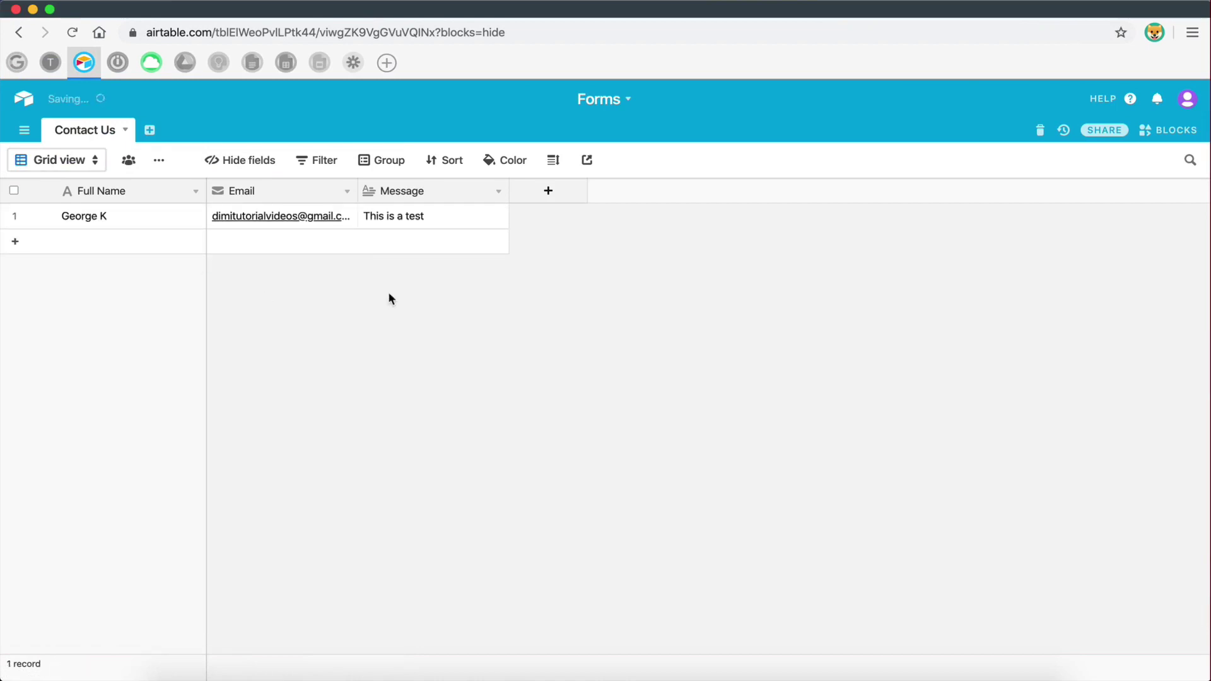
pyautogui.moveTo(390, 196); pyautogui.dragTo(408, 193)
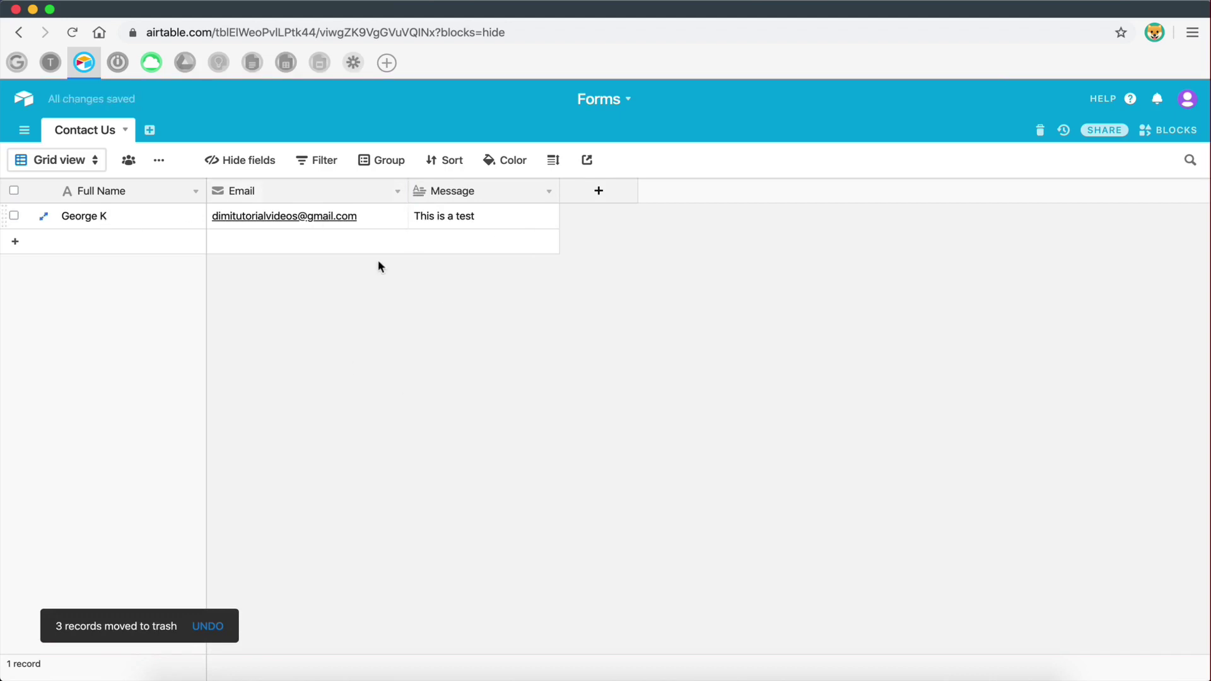
pyautogui.click(50, 63)
# - Open the Airtable form-response e-mail in Gmail, review the submitted name, and return to the inbox
pyautogui.click(49, 64)
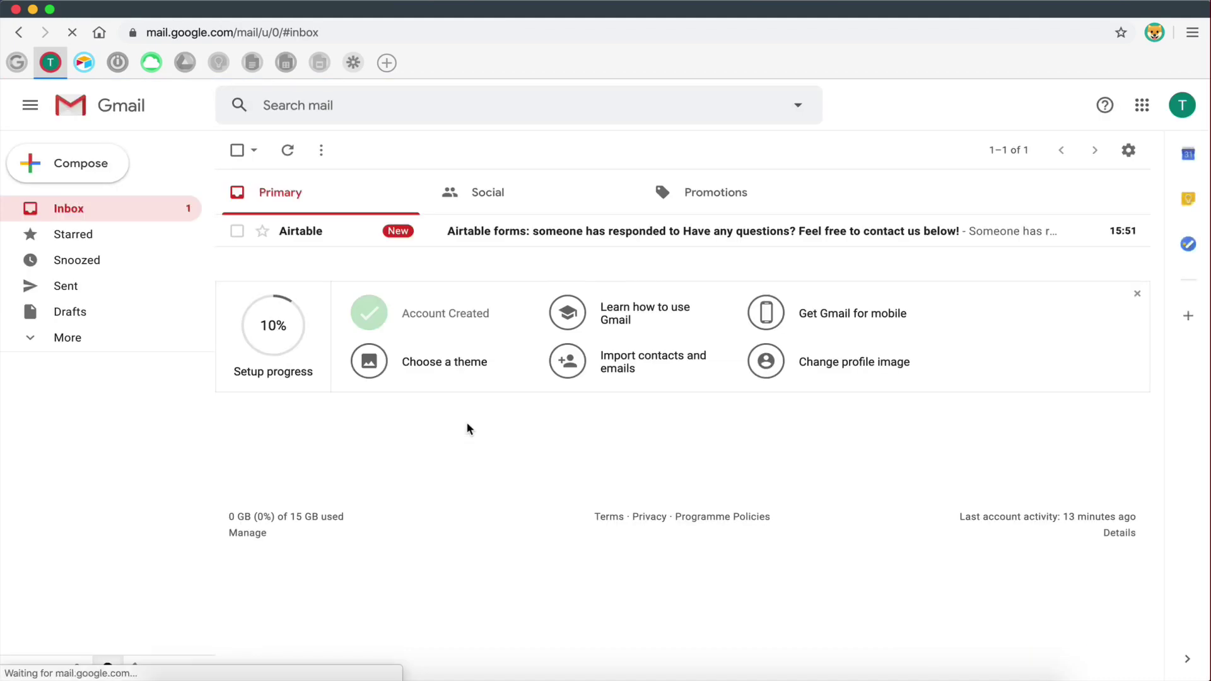
pyautogui.click(444, 237)
pyautogui.scroll(-3, 445, 240)
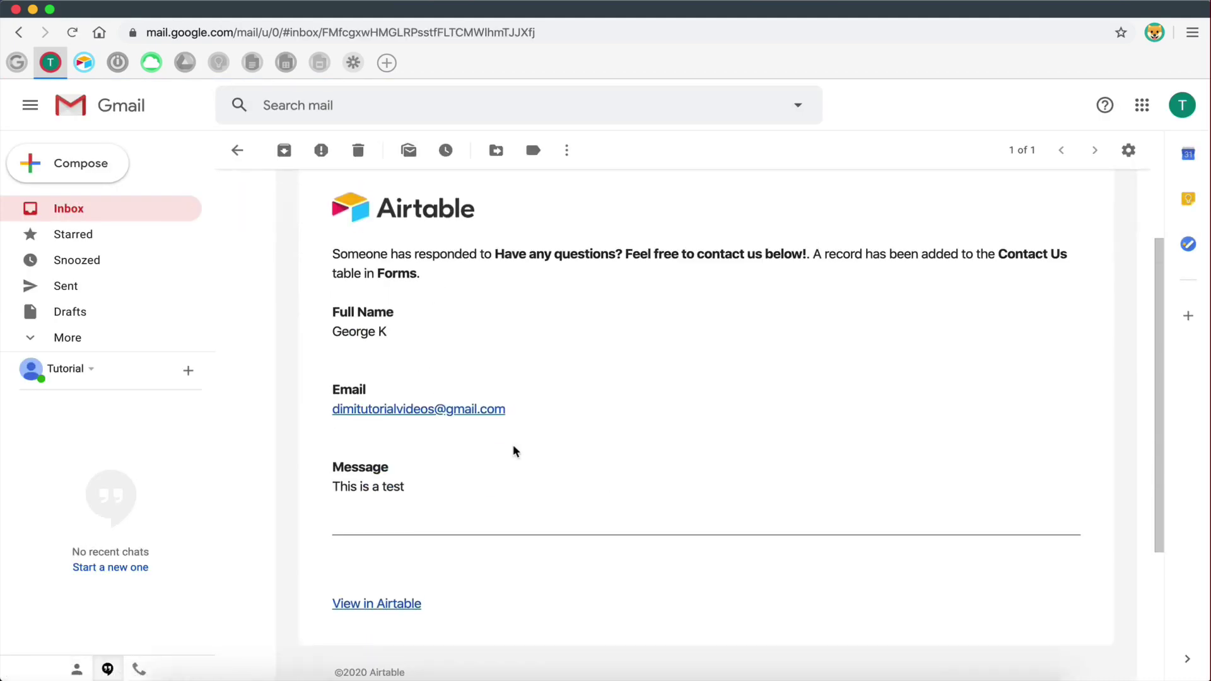
pyautogui.moveTo(333, 325); pyautogui.dragTo(418, 335)
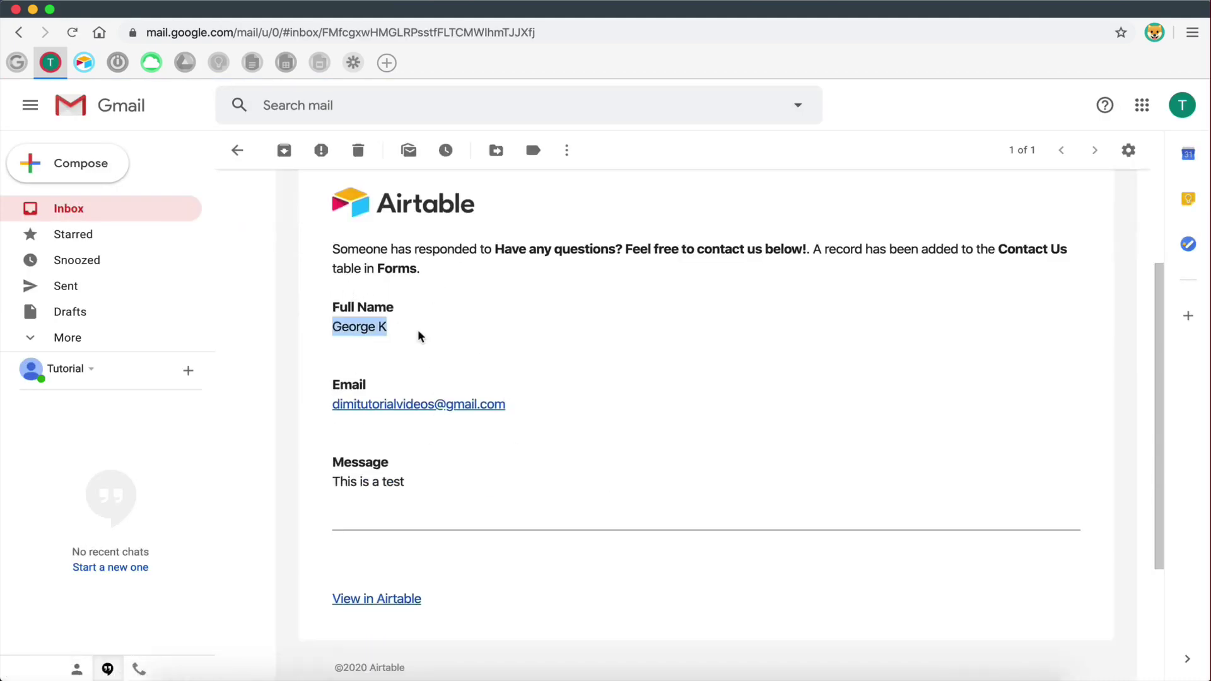
pyautogui.click(421, 339)
pyautogui.scroll(3, 429, 596)
pyautogui.click(236, 153)
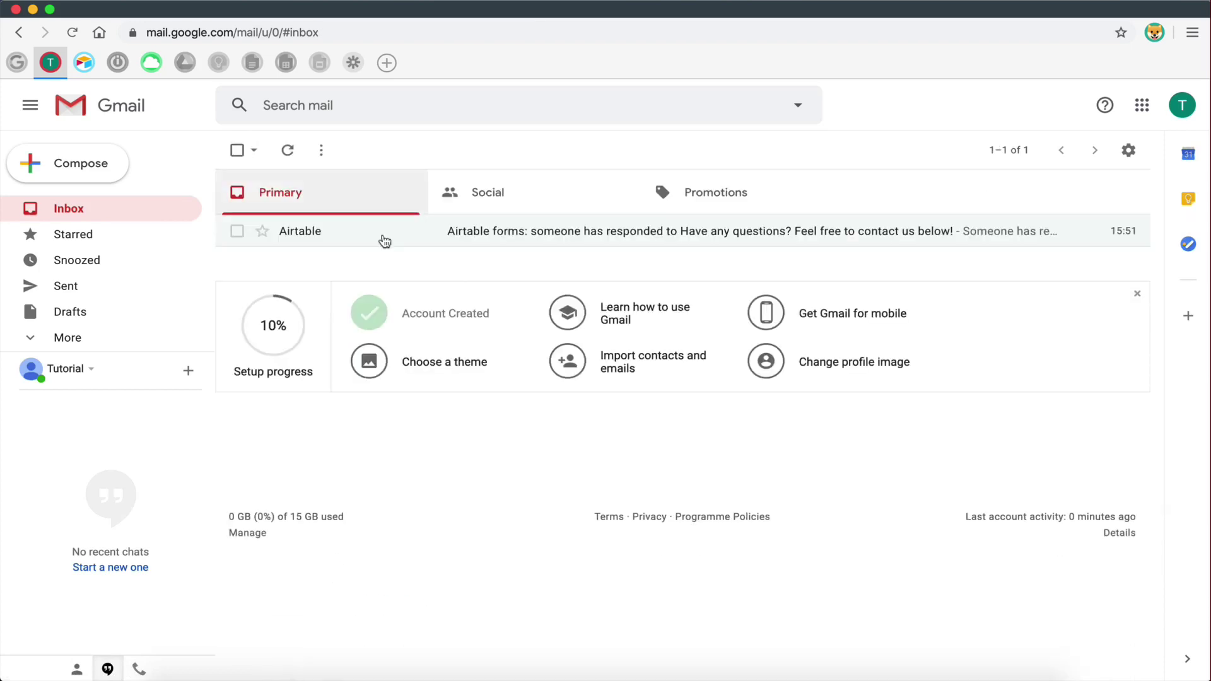
pyautogui.hotkey('ctrl', 'Right')
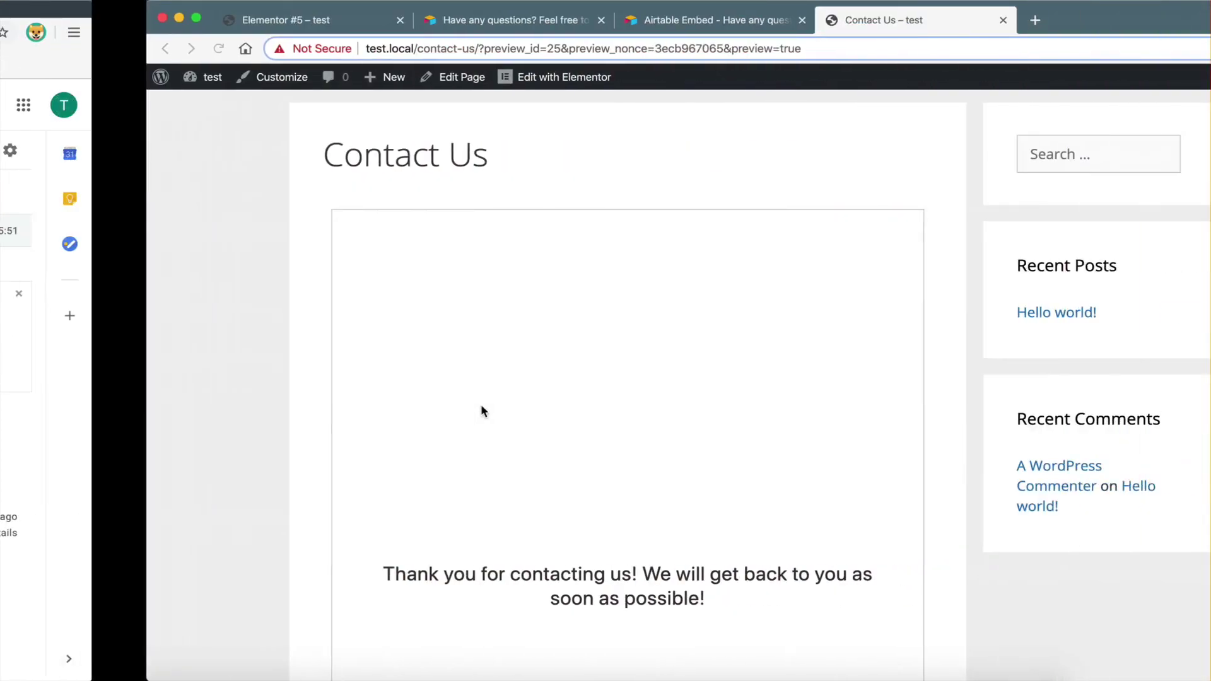
# - Exit Elementor from its main menu to the WordPress page editor
pyautogui.scroll(-5, 541, 422)
pyautogui.scroll(5, 538, 422)
pyautogui.scroll(-5, 536, 467)
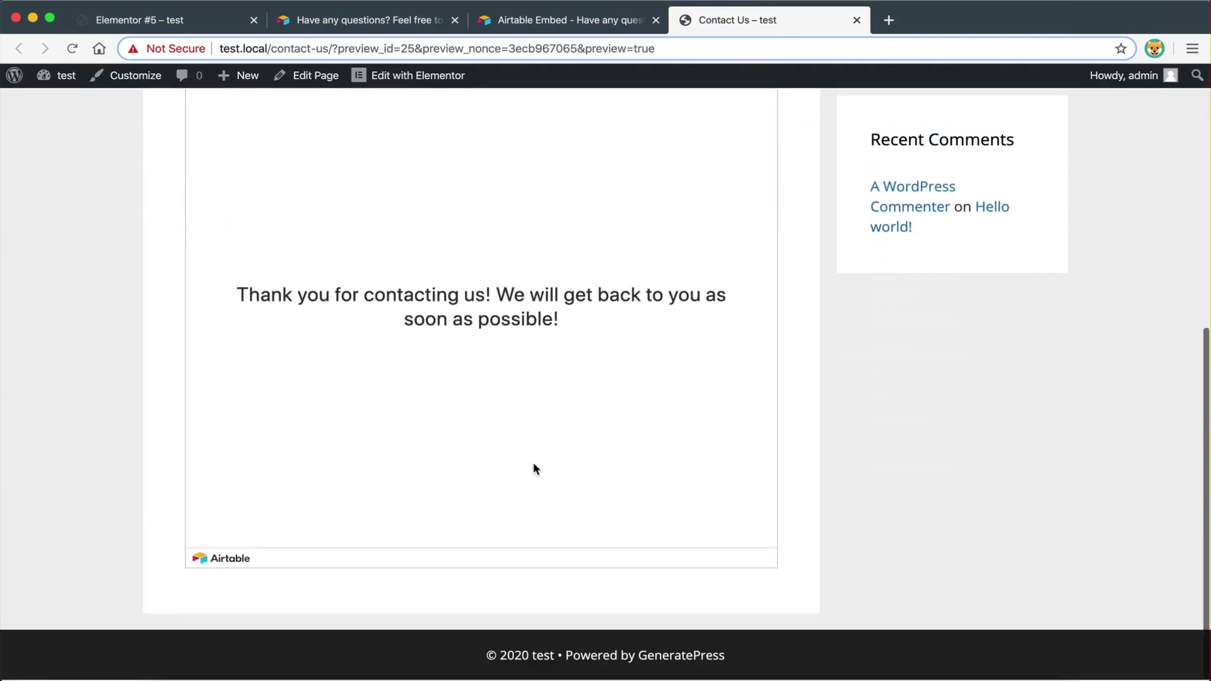
pyautogui.scroll(6, 534, 469)
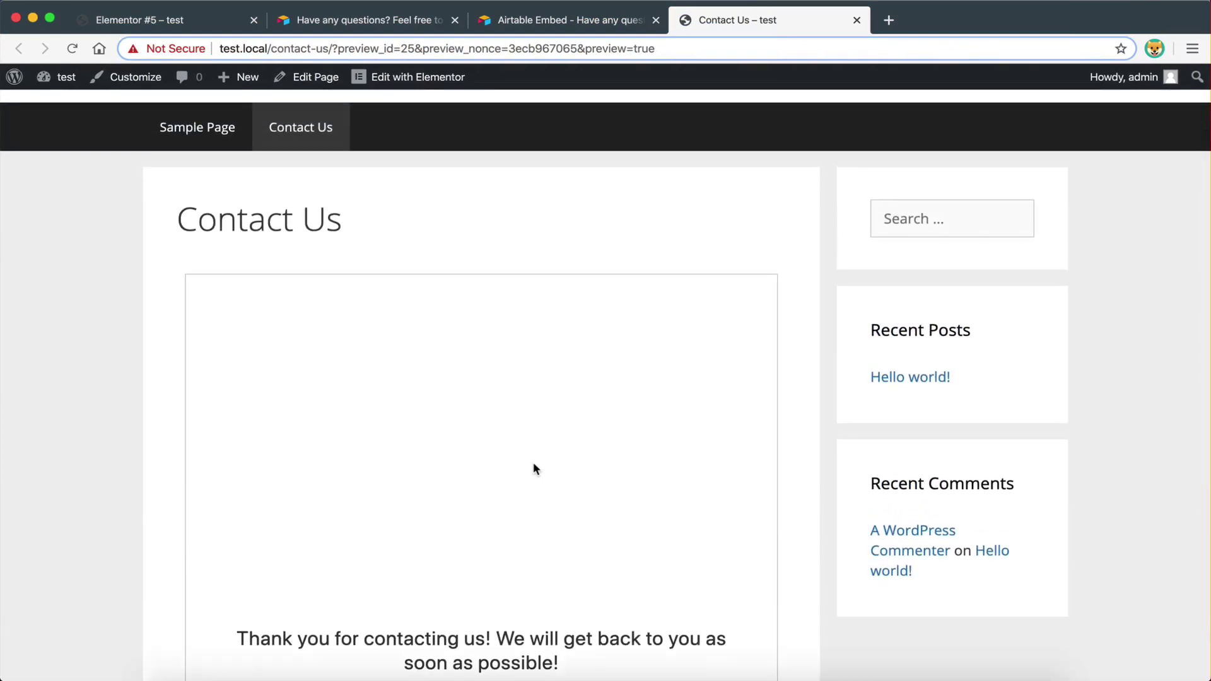
pyautogui.hotkey('ctrl', 'Left')
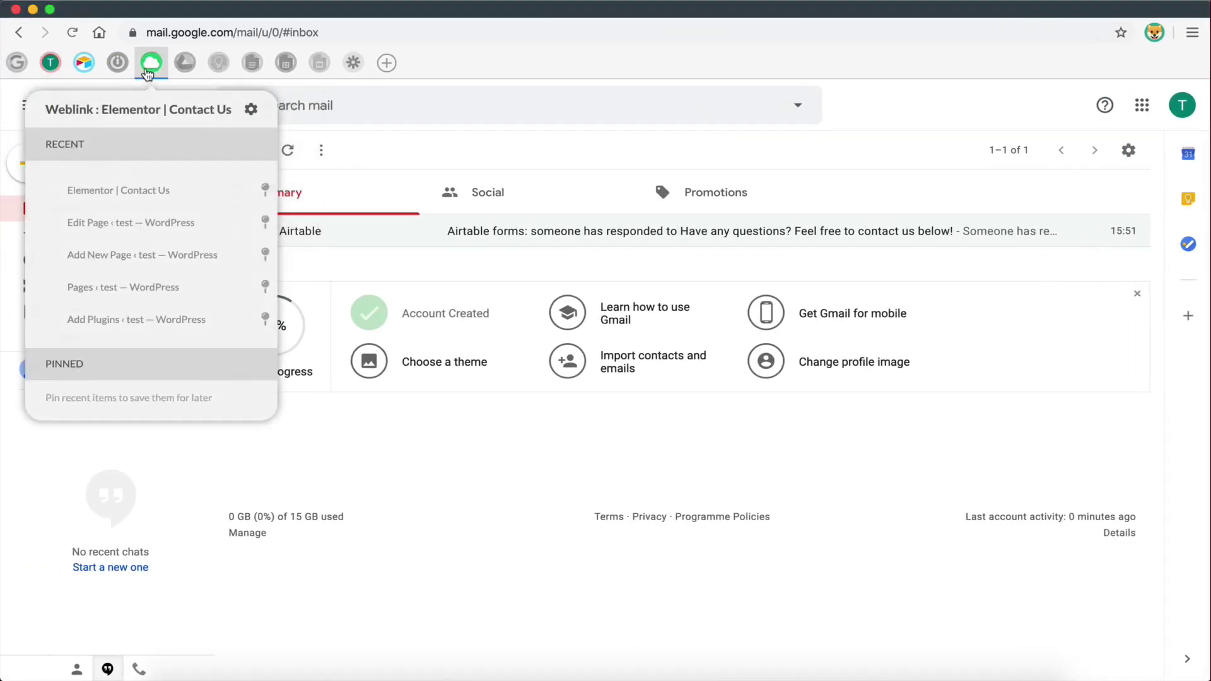
pyautogui.click(150, 63)
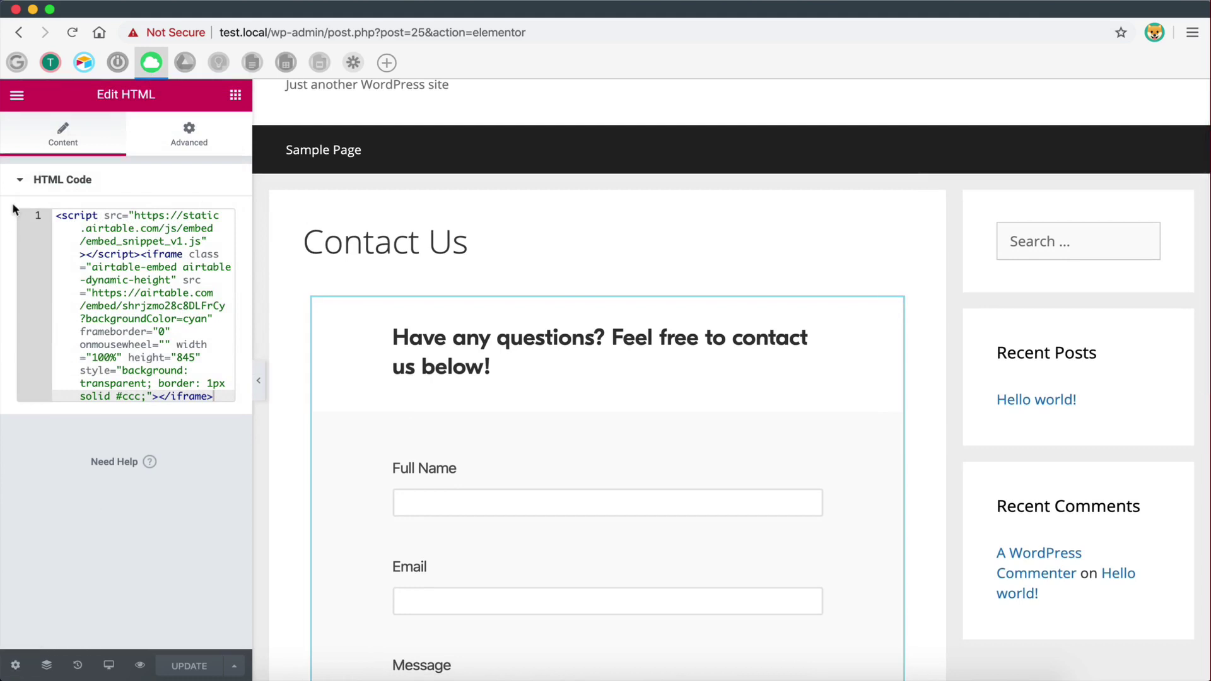
pyautogui.click(15, 98)
pyautogui.click(138, 558)
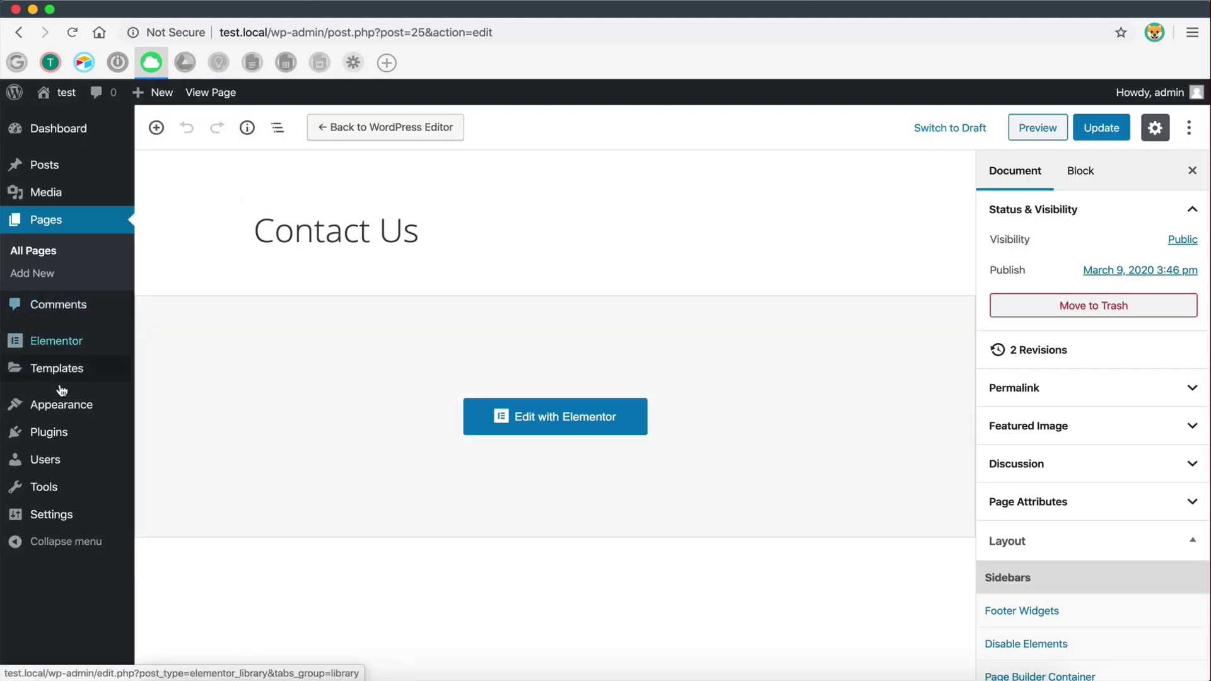
pyautogui.moveTo(120, 424)
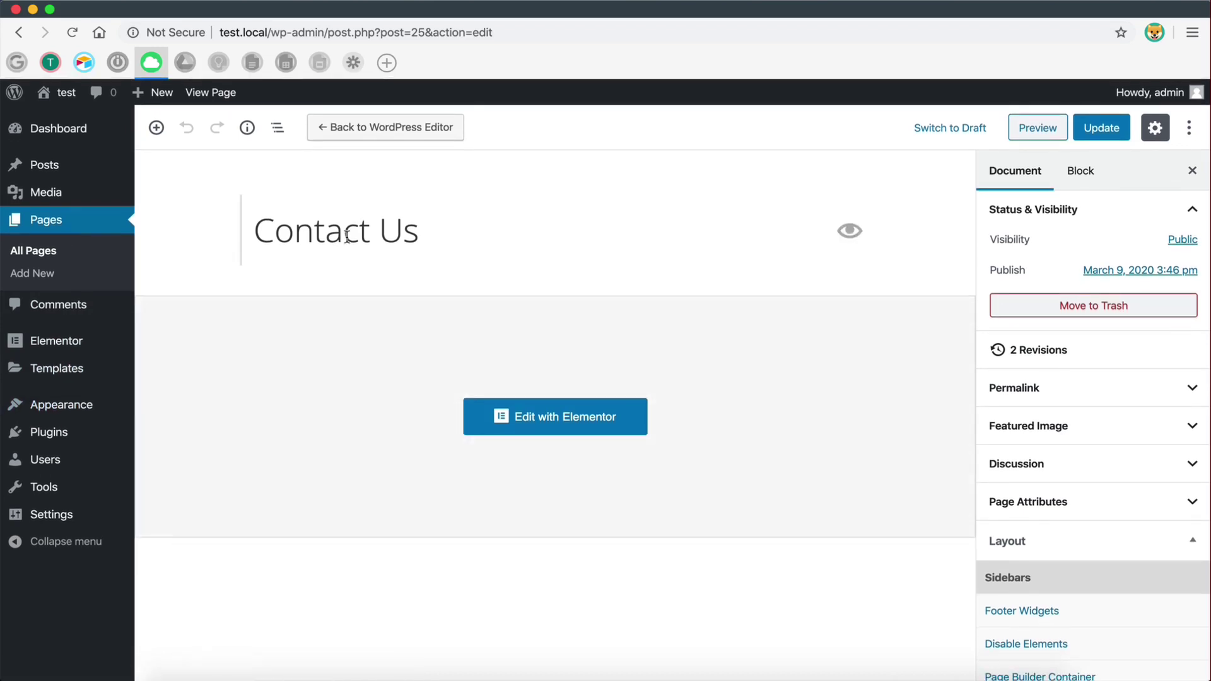
# - Return to the Contact Us preview tab, now showing the blank embedded form
pyautogui.hotkey('ctrl', 'Right')
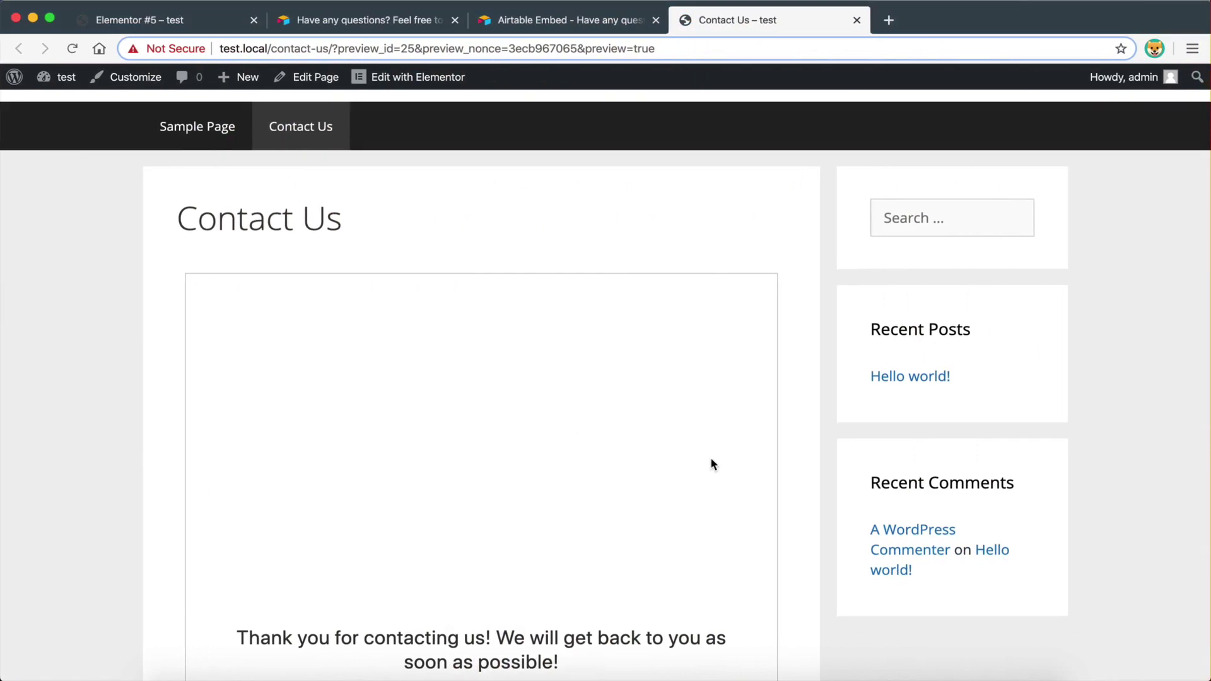
pyautogui.scroll(-5, 711, 465)
pyautogui.scroll(3, 711, 465)
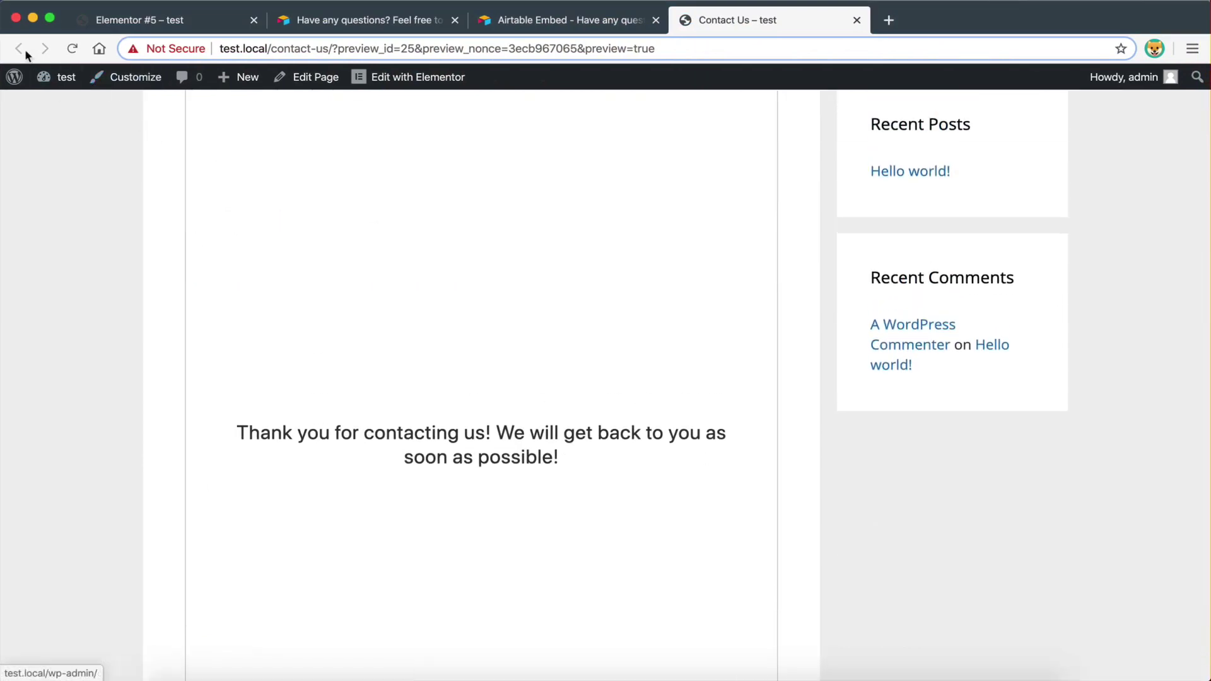
pyautogui.click(208, 28)
pyautogui.click(721, 29)
pyautogui.scroll(-2, 374, 266)
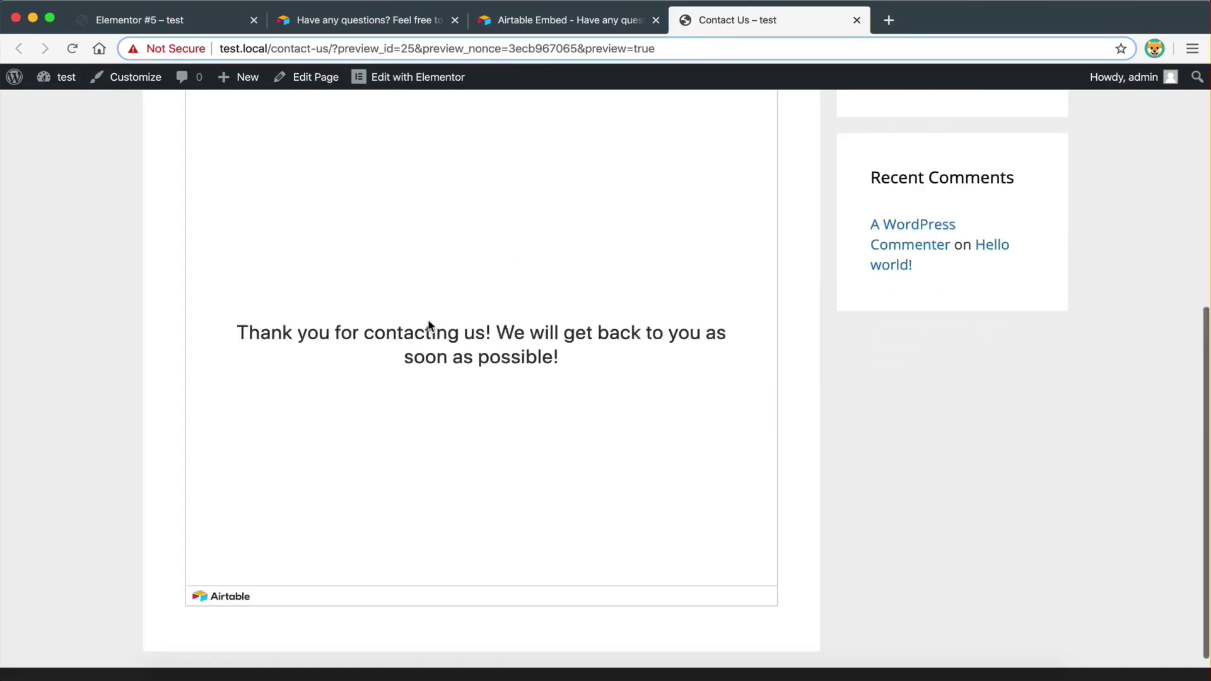
pyautogui.scroll(5, 428, 319)
pyautogui.scroll(-3, 427, 319)
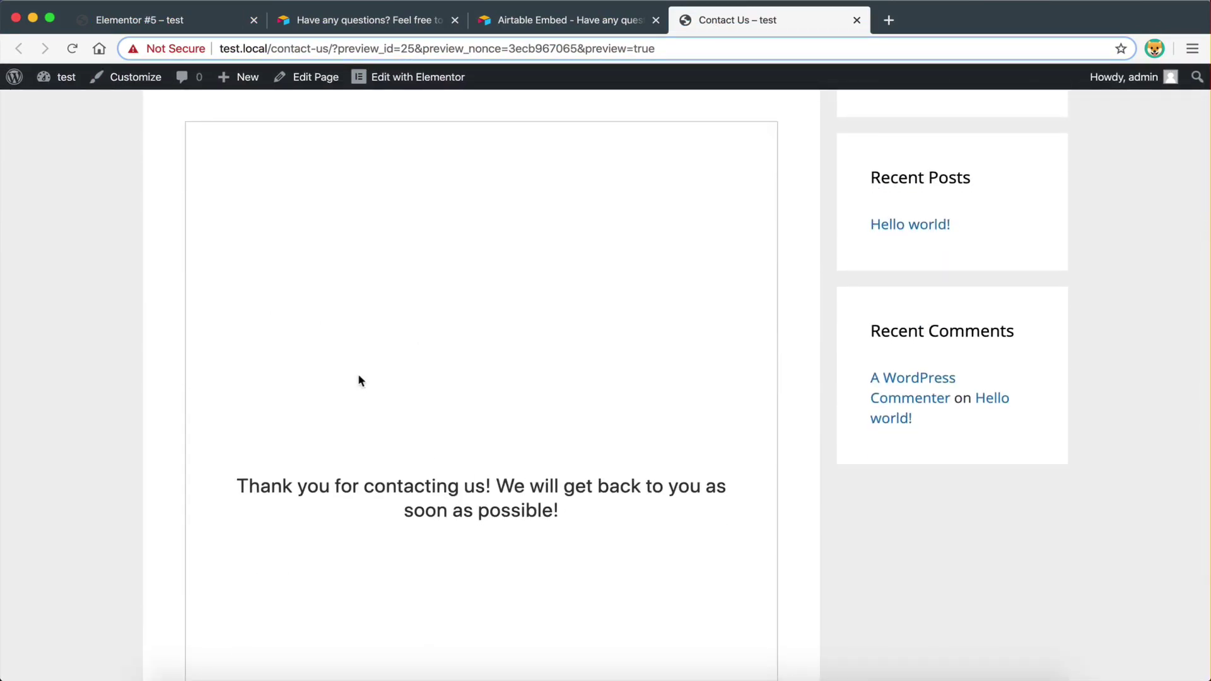
pyautogui.scroll(-2, 506, 465)
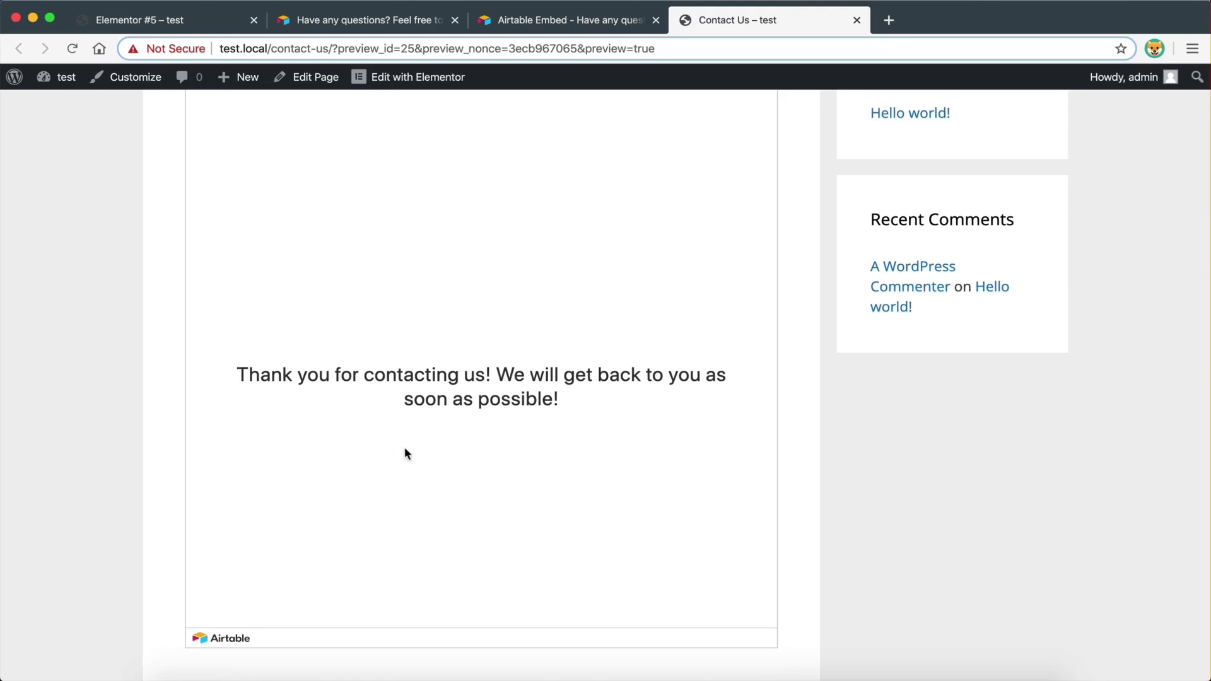
pyautogui.scroll(3, 405, 453)
pyautogui.scroll(-4, 406, 454)
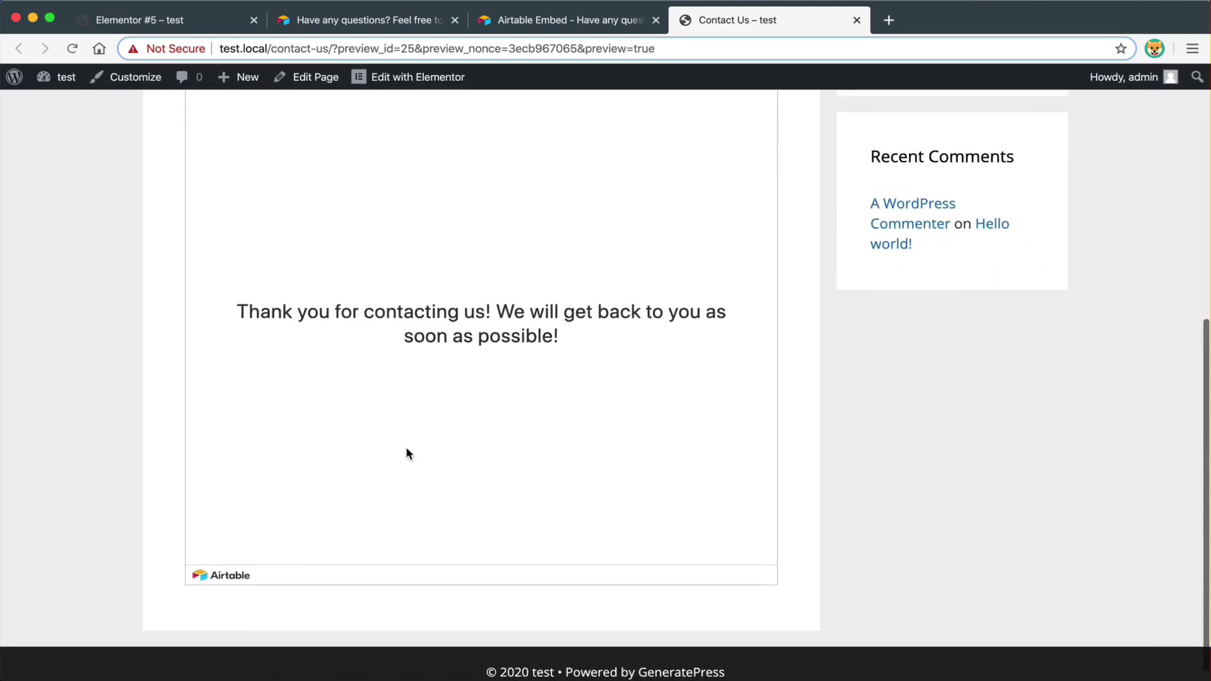
pyautogui.scroll(2, 405, 454)
# - Reload the Contact Us preview so the embedded form is empty, then select the Full Name field
pyautogui.click(77, 48)
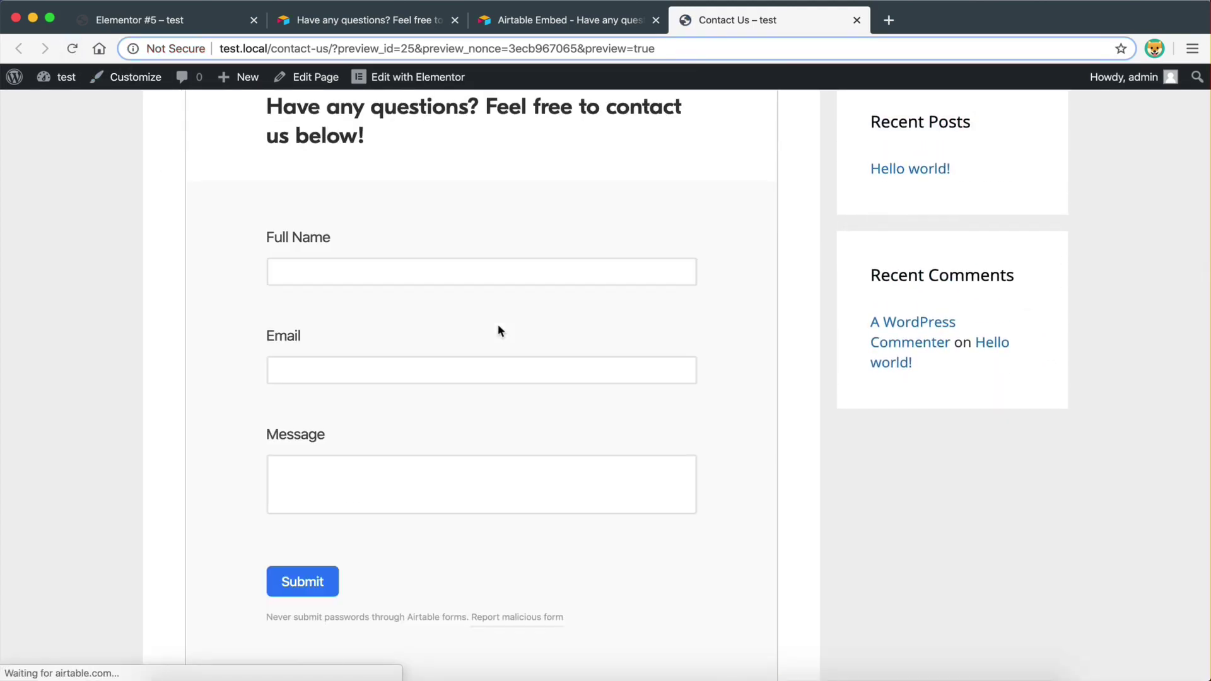
pyautogui.scroll(-1, 498, 322)
pyautogui.scroll(3, 297, 236)
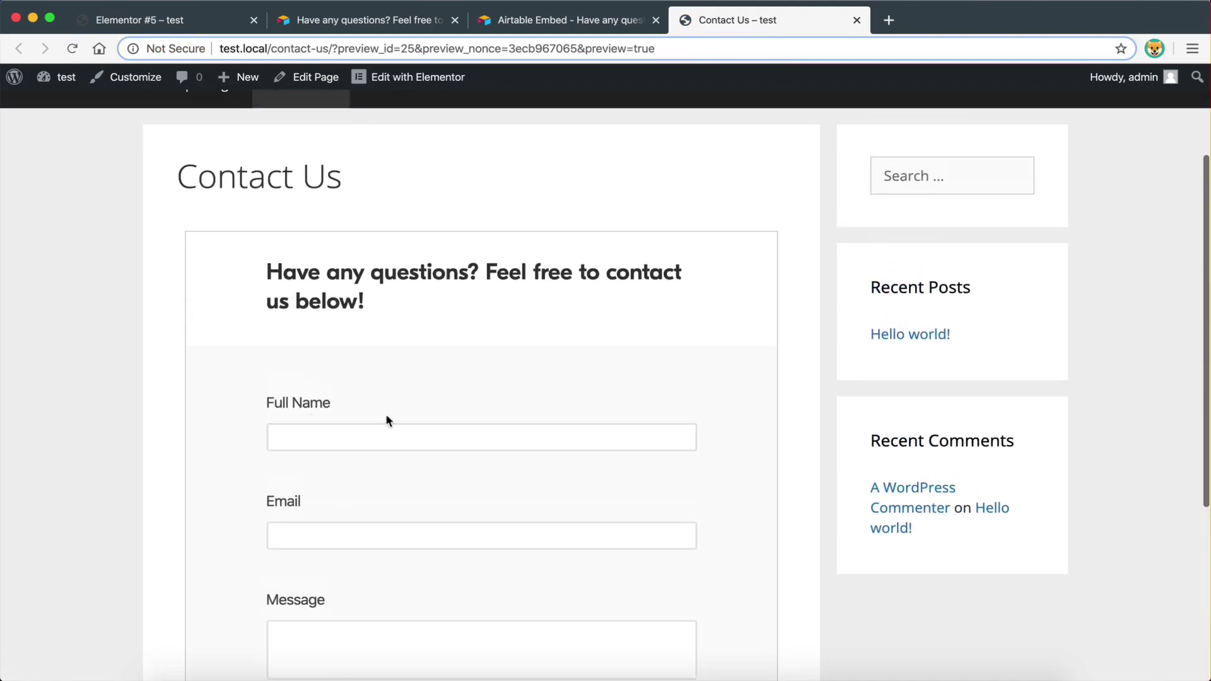
pyautogui.click(309, 429)
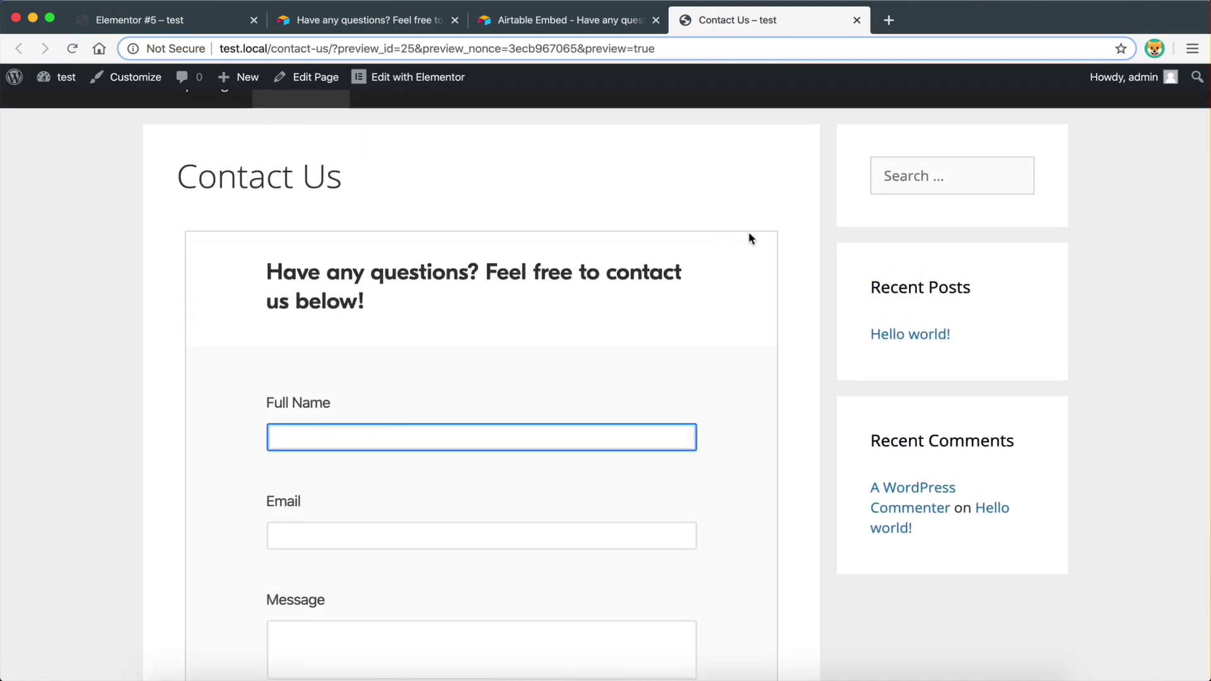
pyautogui.scroll(-5, 649, 384)
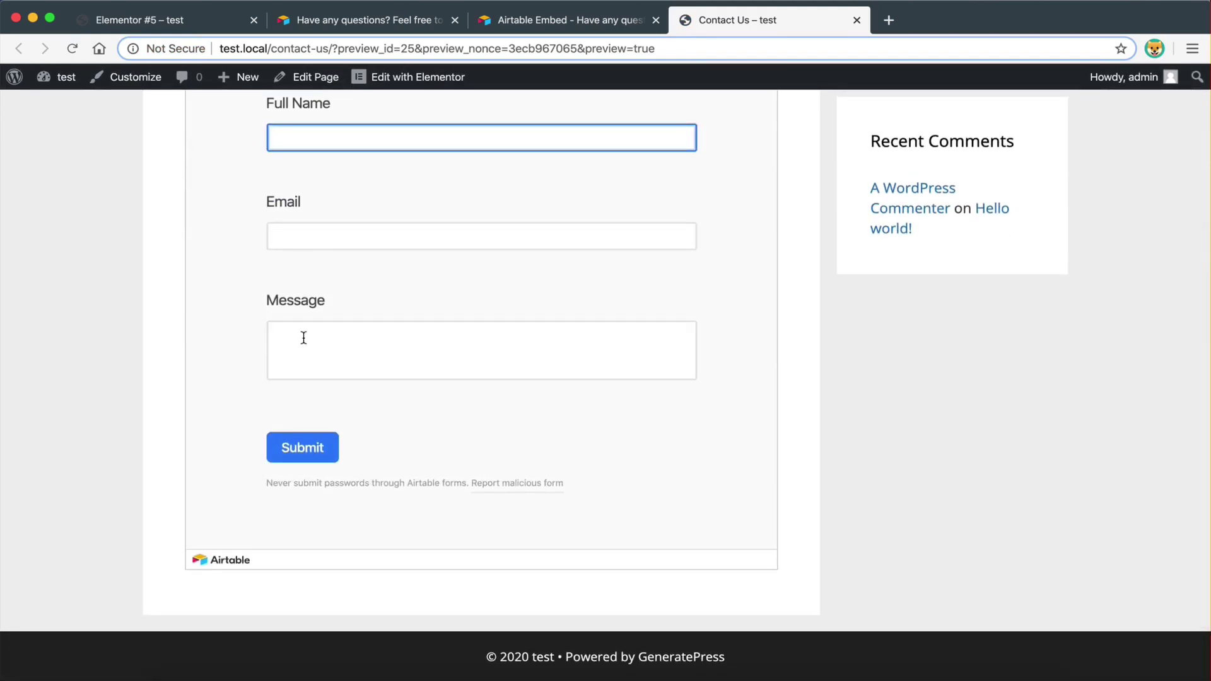
pyautogui.scroll(2, 487, 181)
# - On the Airtable embed code page, select the iframe portion of the code to review it
pyautogui.click(537, 23)
pyautogui.click(508, 231)
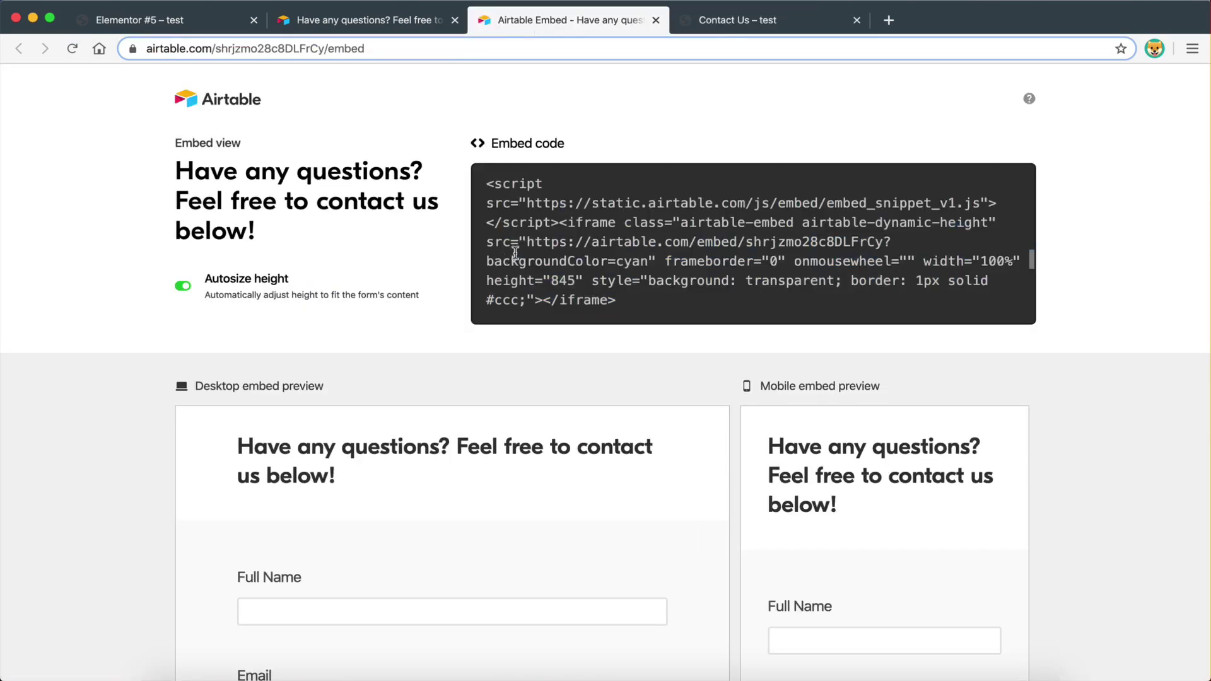
pyautogui.moveTo(603, 236); pyautogui.dragTo(648, 306)
pyautogui.click(591, 227)
# - Go back to the Contact Us preview and look over the empty embedded form
pyautogui.click(715, 24)
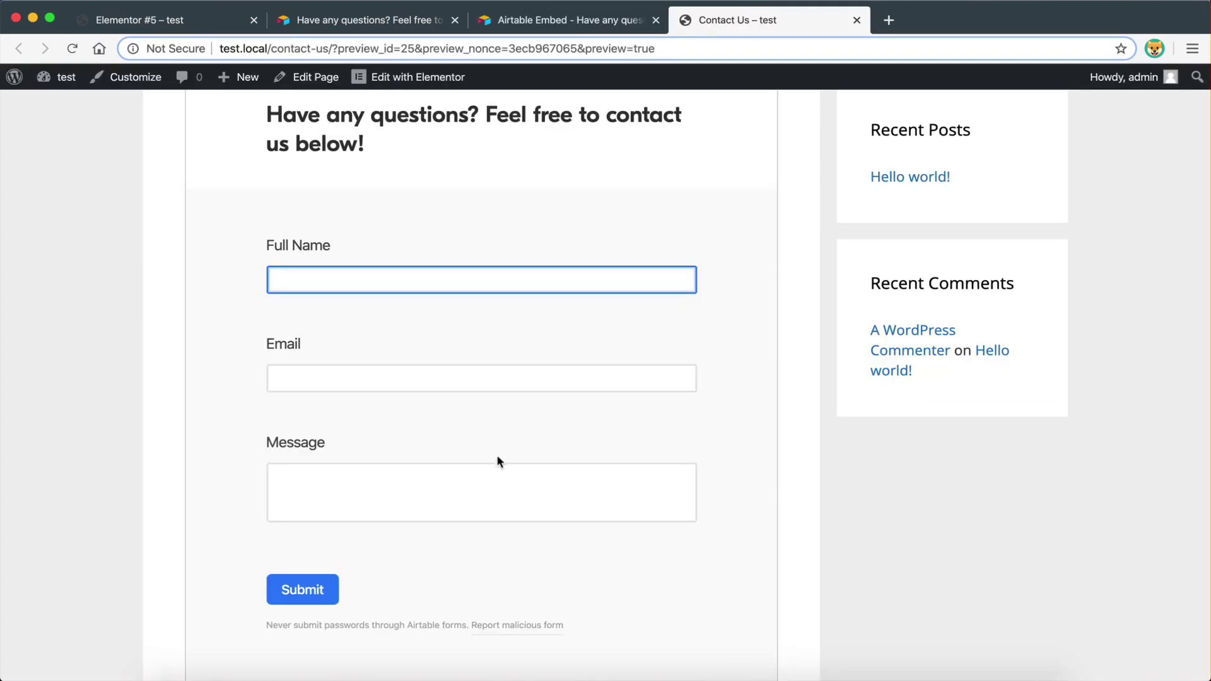
pyautogui.scroll(5, 795, 409)
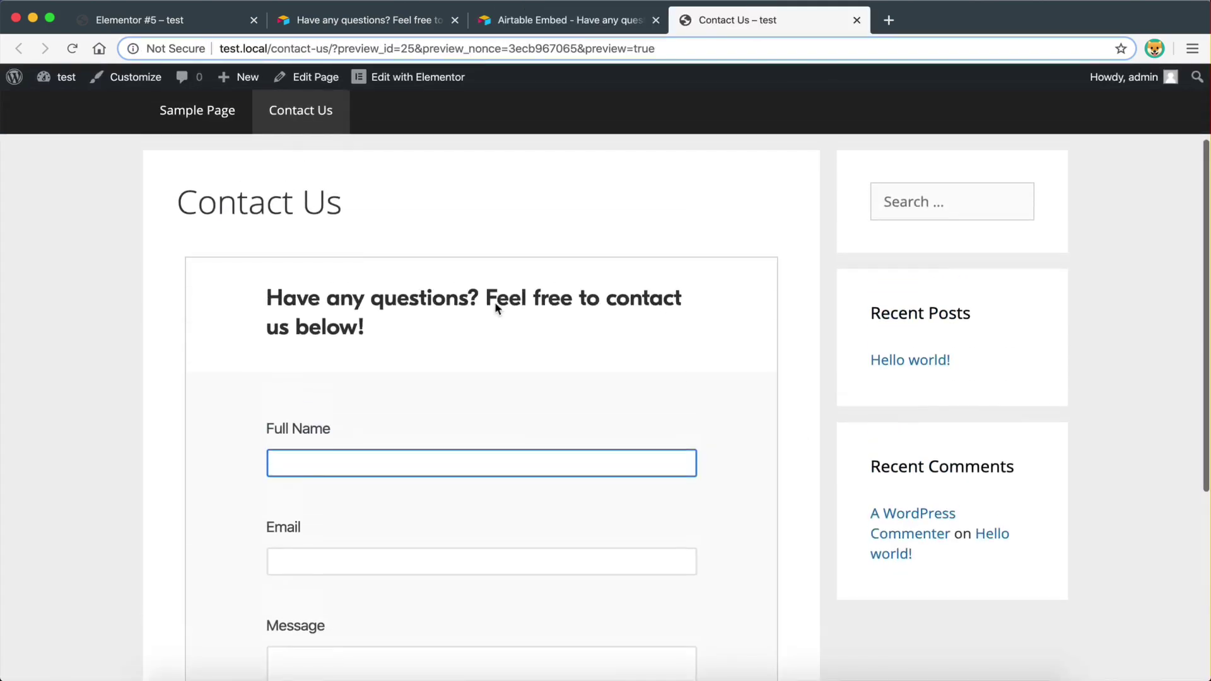
pyautogui.scroll(2, 408, 389)
pyautogui.scroll(1, 408, 389)
pyautogui.scroll(-3, 408, 388)
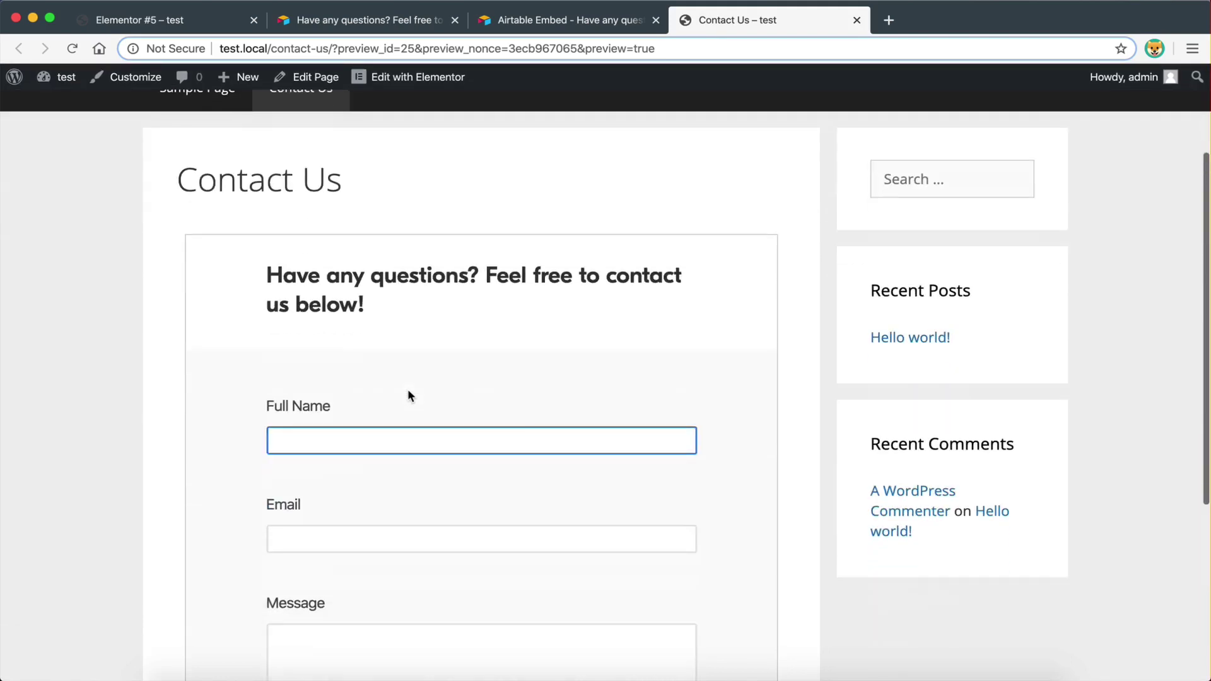